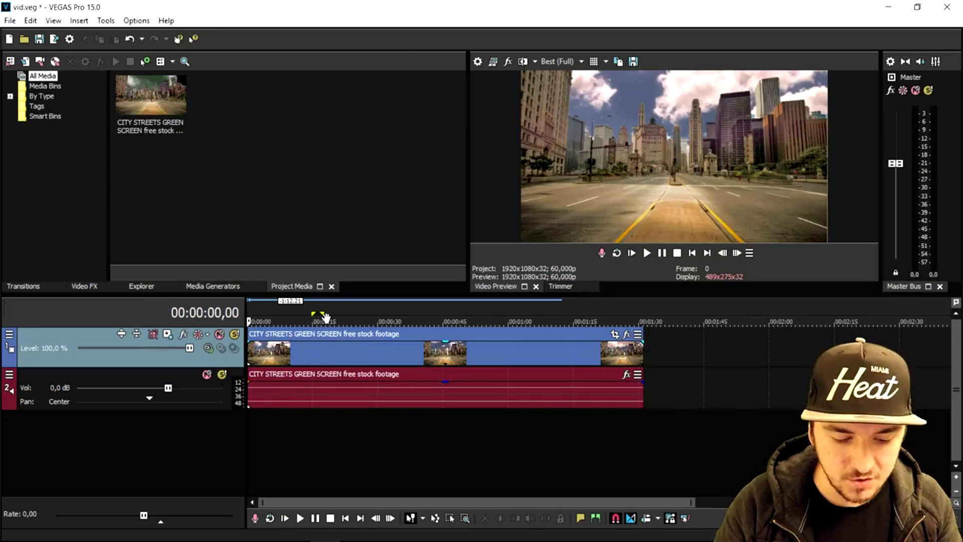
{"action": "left_click", "coordinate": [330, 309]}
{"action": "left_click", "coordinate": [362, 311]}
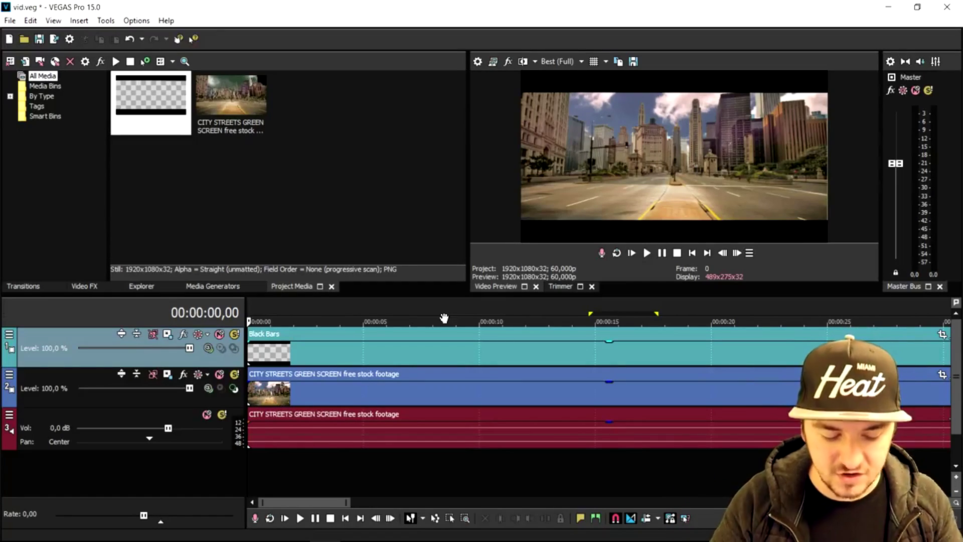
Open Event Pan/Crop for the city streets video event and restrict frame movement to the vertical direction only
{"action": "scroll", "coordinate": [438, 362], "scroll_direction": "down", "scroll_amount": 6}
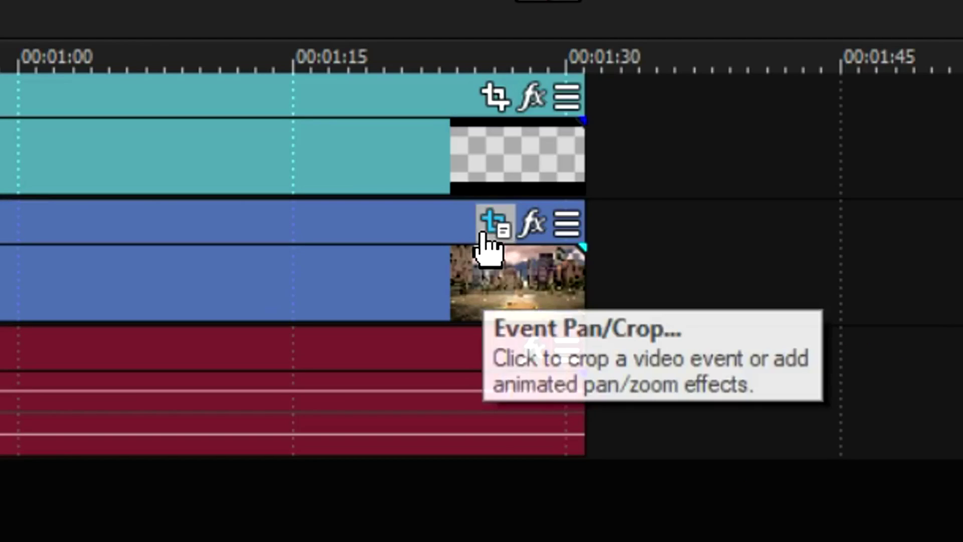
{"action": "left_click", "coordinate": [484, 232]}
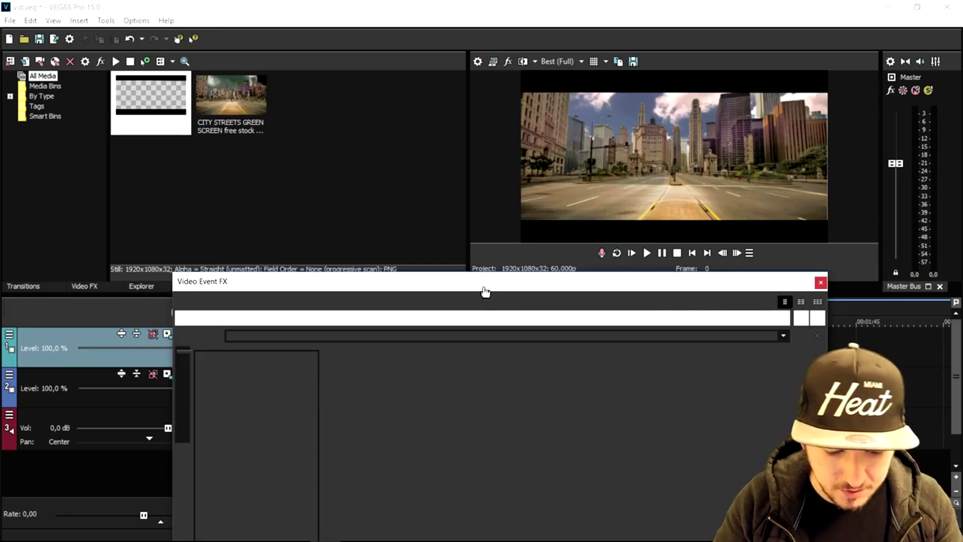
{"action": "left_click_drag", "start_coordinate": [485, 291], "coordinate": [491, 101]}
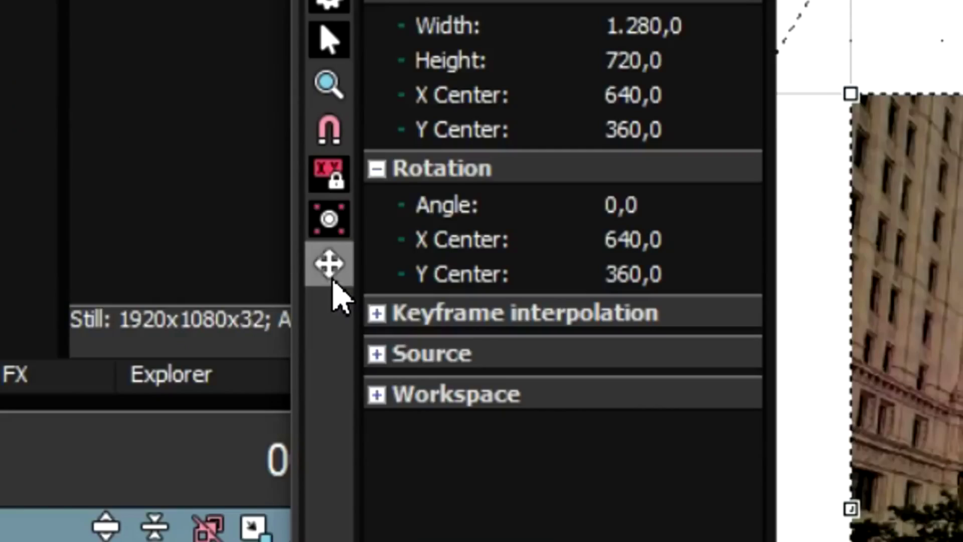
{"action": "left_click", "coordinate": [190, 255]}
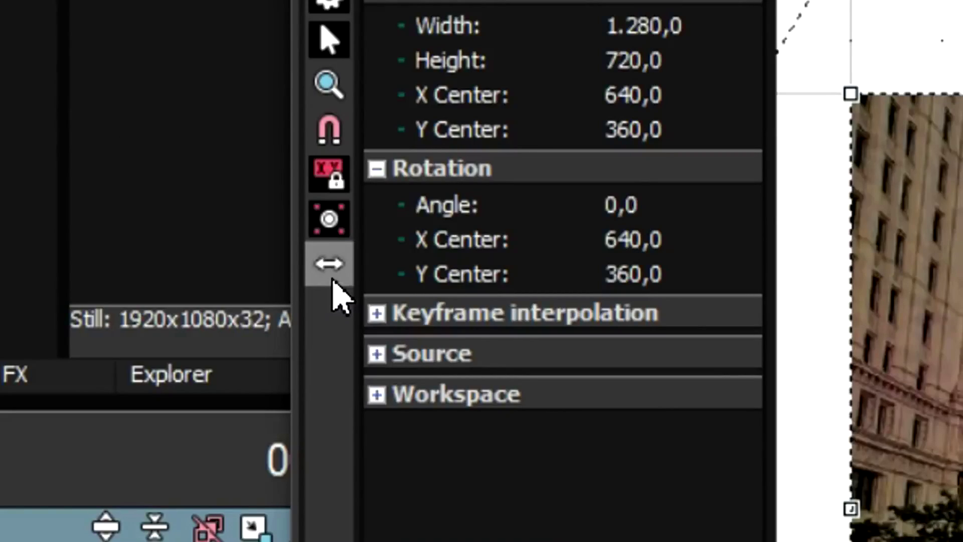
{"action": "left_click", "coordinate": [333, 283]}
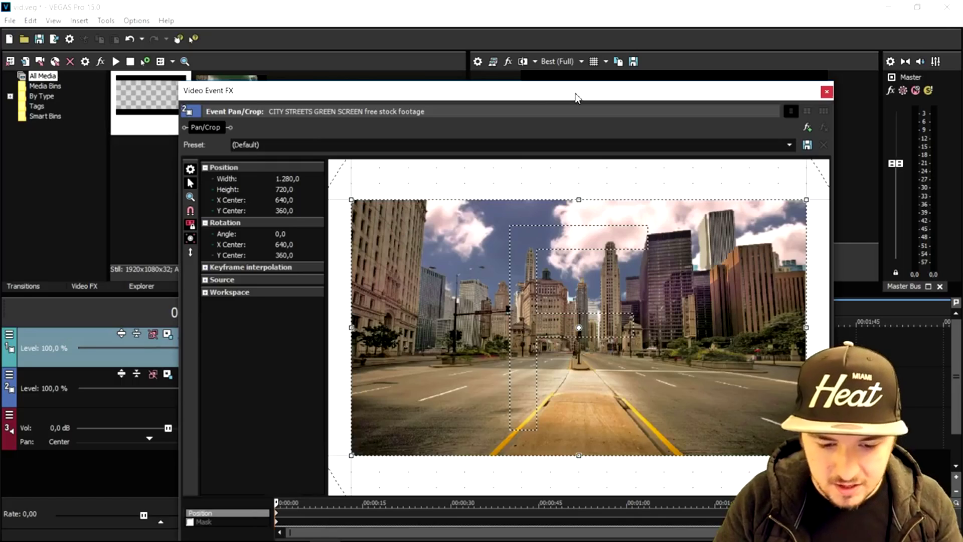
Shift the crop frame slightly upward to reframe the city footage between the black bars, and close the Pan/Crop window
{"action": "left_click_drag", "start_coordinate": [576, 95], "coordinate": [214, 63]}
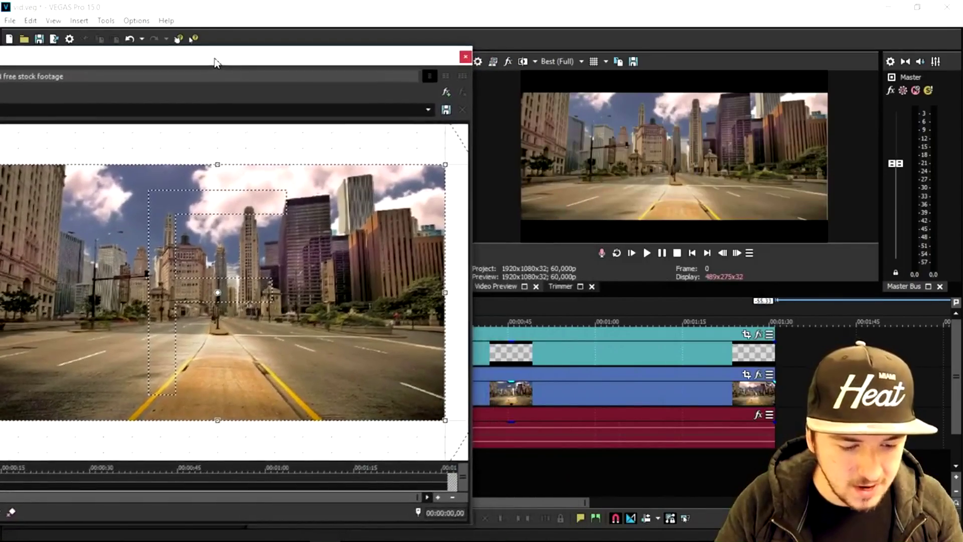
{"action": "left_click_drag", "start_coordinate": [259, 227], "coordinate": [260, 240]}
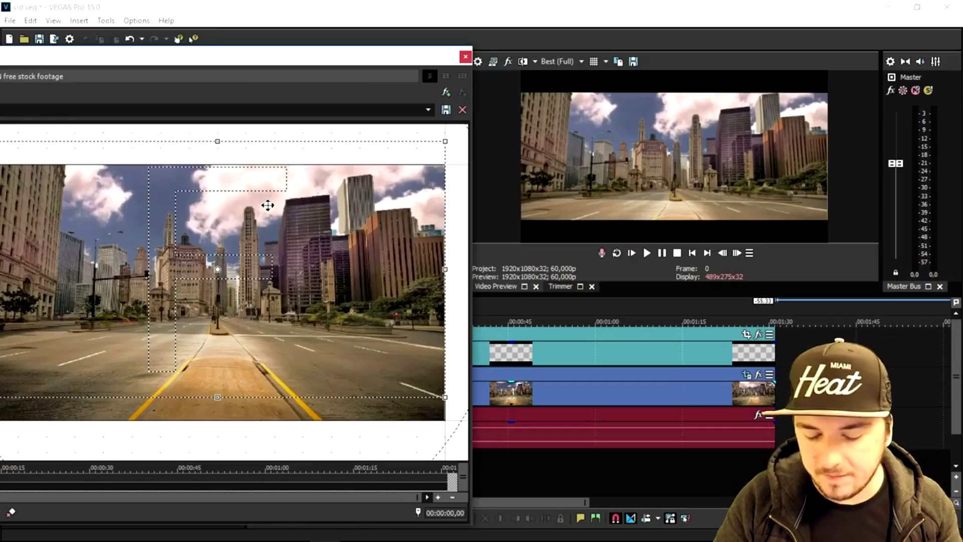
{"action": "left_click_drag", "start_coordinate": [268, 205], "coordinate": [268, 202]}
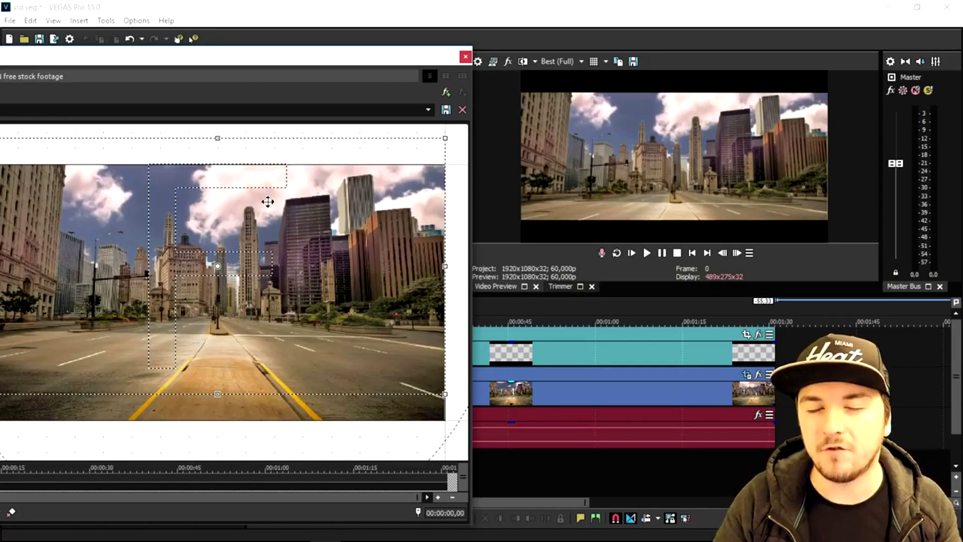
{"action": "mouse_move", "coordinate": [268, 202]}
{"action": "left_mouse_down"}
{"action": "mouse_move", "coordinate": [269, 218]}
{"action": "mouse_move", "coordinate": [275, 213]}
{"action": "left_mouse_up"}
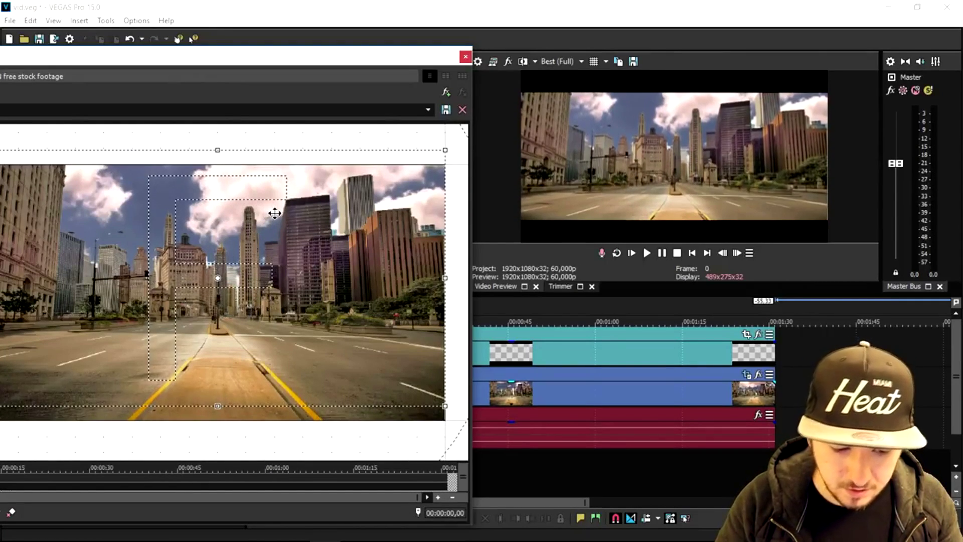
{"action": "left_click", "coordinate": [465, 57]}
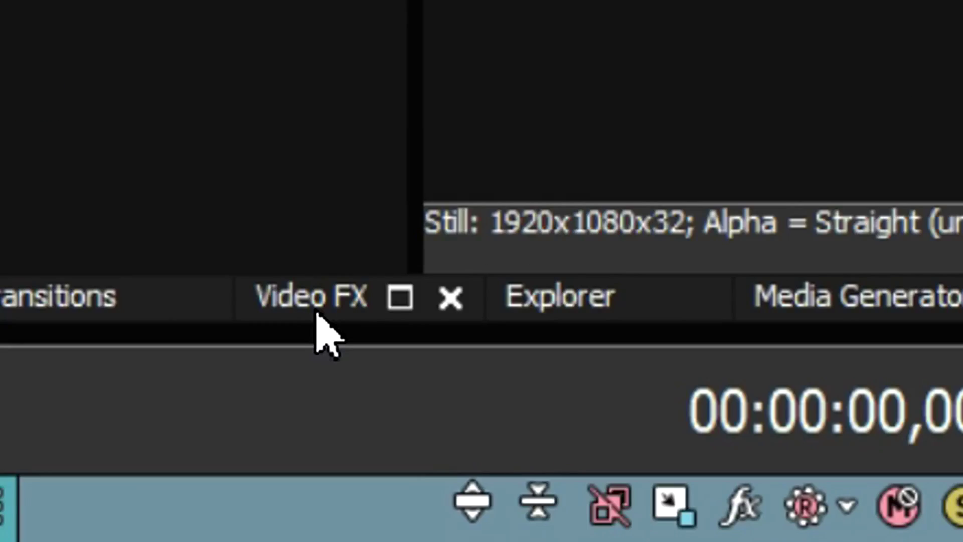
Apply the Color Corrector video effect with its default preset to the city streets video event, keeping the preview uncovered by its settings
{"action": "left_click", "coordinate": [316, 314]}
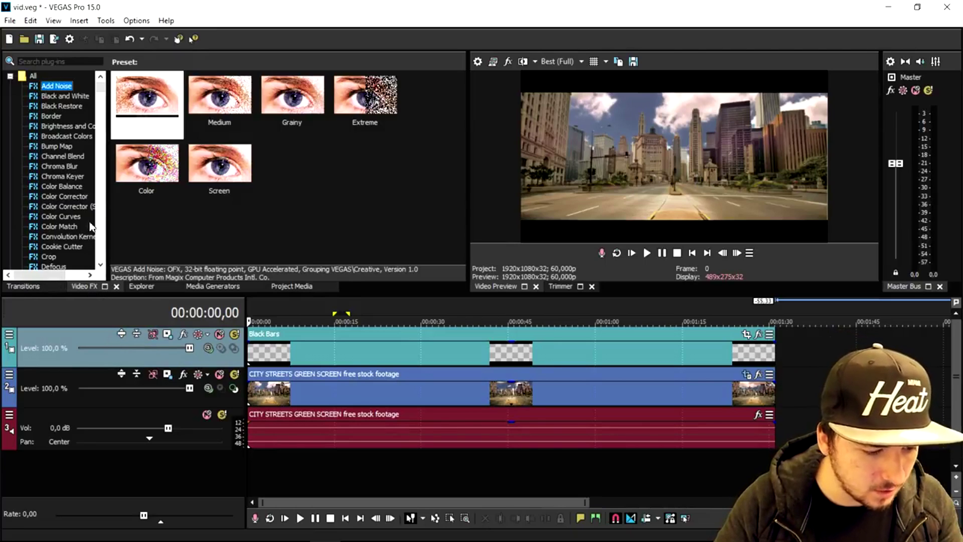
{"action": "left_click", "coordinate": [77, 195]}
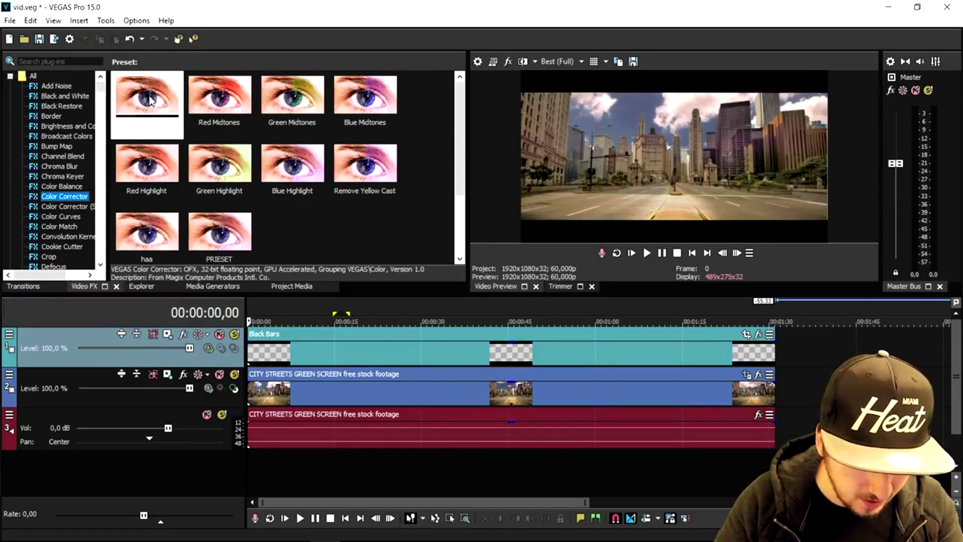
{"action": "left_click_drag", "start_coordinate": [151, 101], "coordinate": [454, 390]}
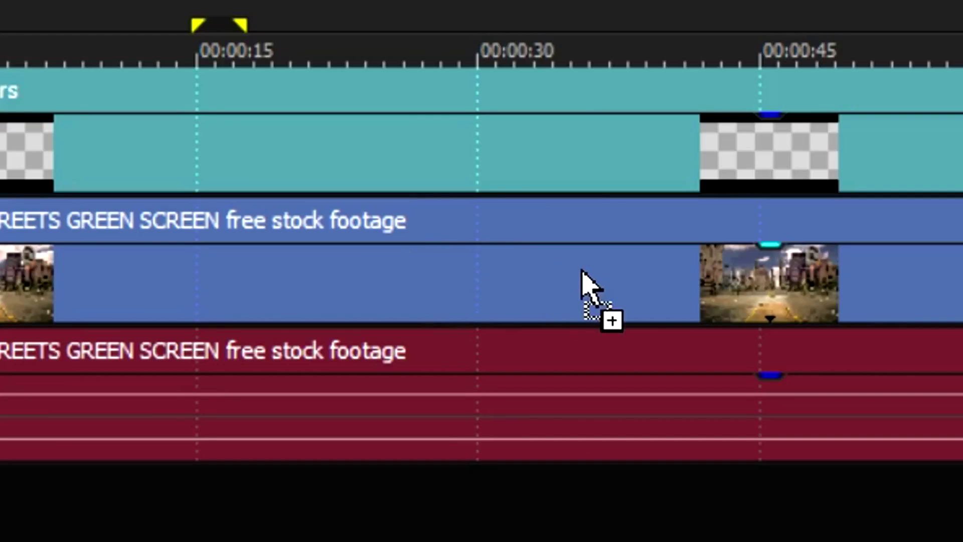
{"action": "left_click_drag", "start_coordinate": [582, 271], "coordinate": [687, 231]}
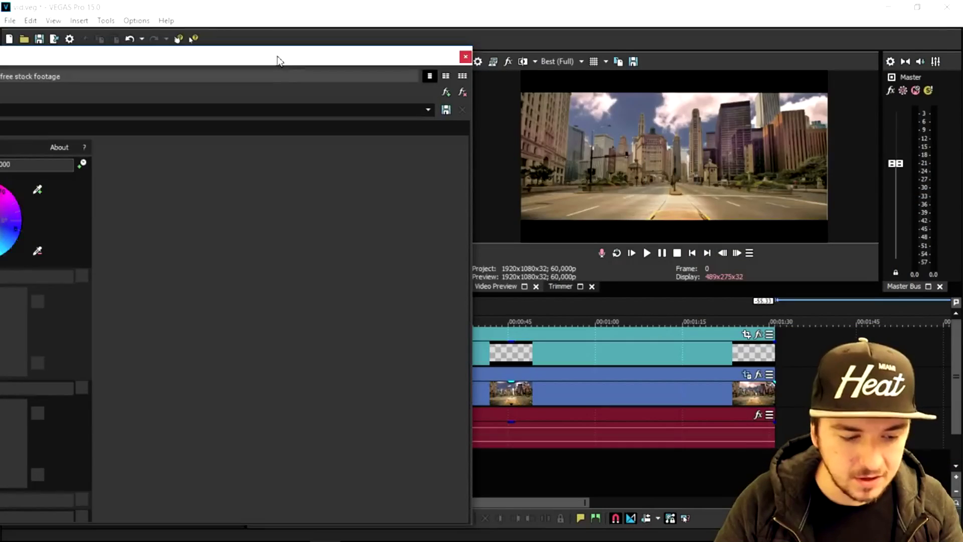
{"action": "left_click_drag", "start_coordinate": [256, 68], "coordinate": [468, 30]}
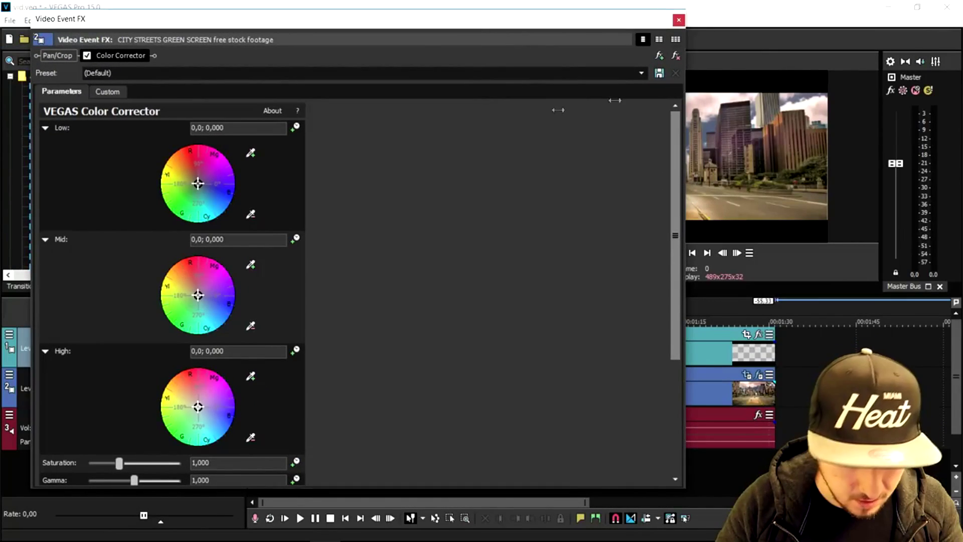
{"action": "left_click_drag", "start_coordinate": [189, 25], "coordinate": [337, 25]}
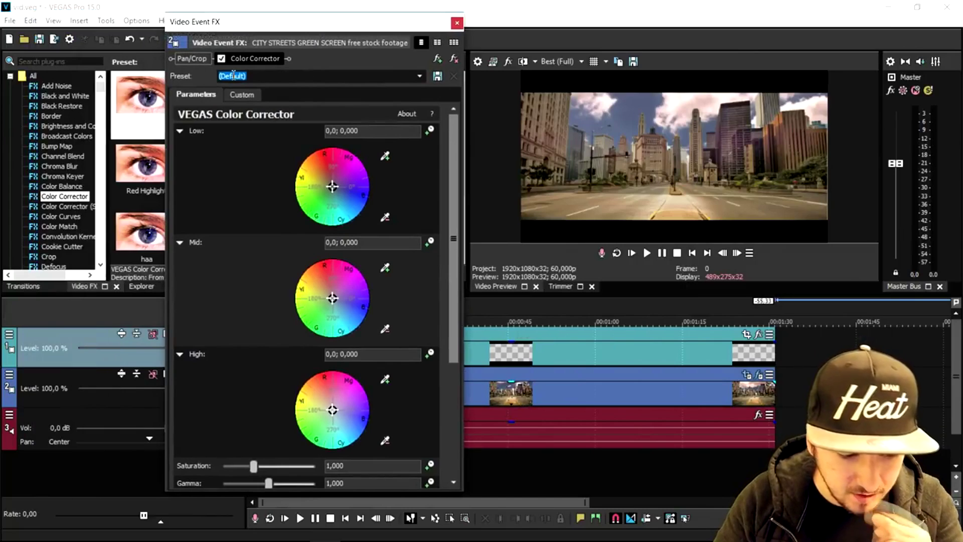
Try out the Color Corrector presets on the clip, including Remove Yellow Cast and haa, and return to (Default)
{"action": "left_click", "coordinate": [419, 77]}
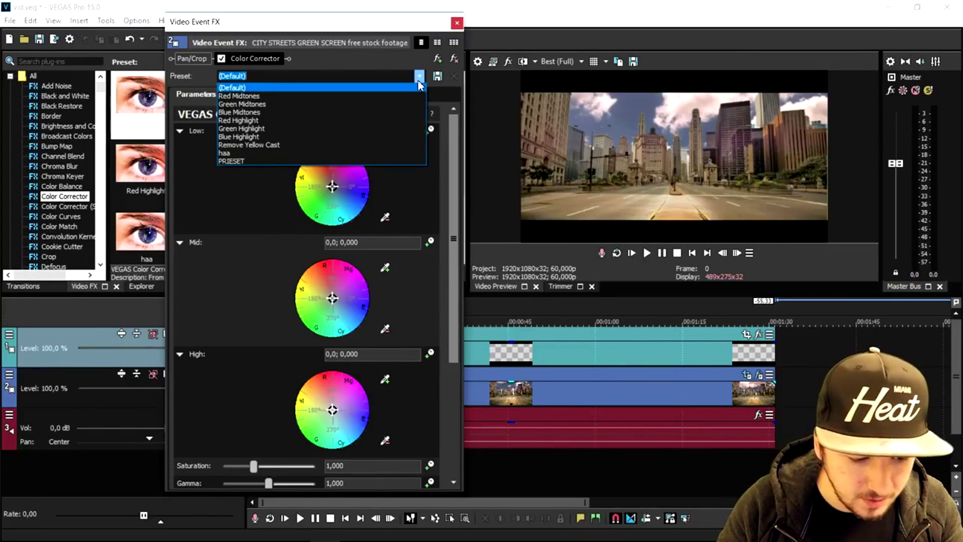
{"action": "left_click", "coordinate": [381, 95]}
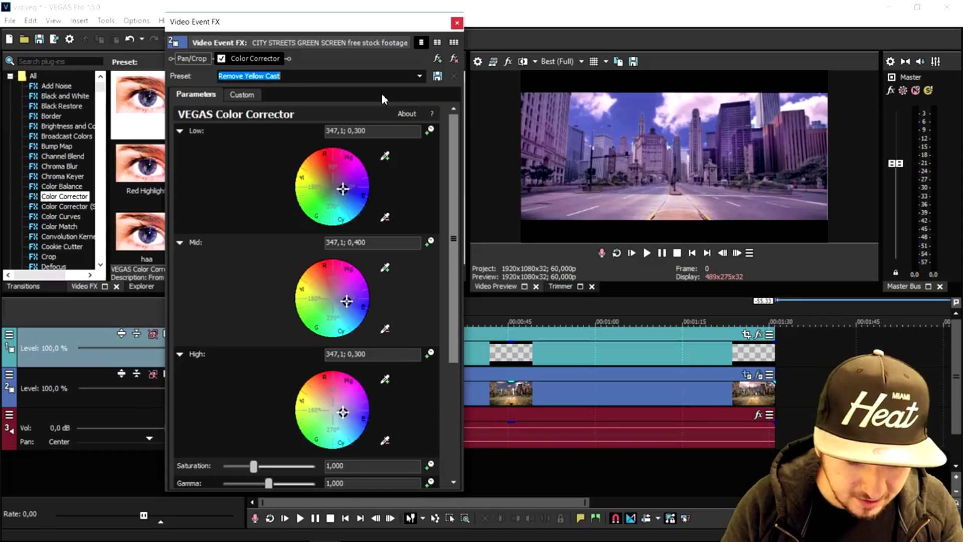
{"action": "key", "text": "Down"}
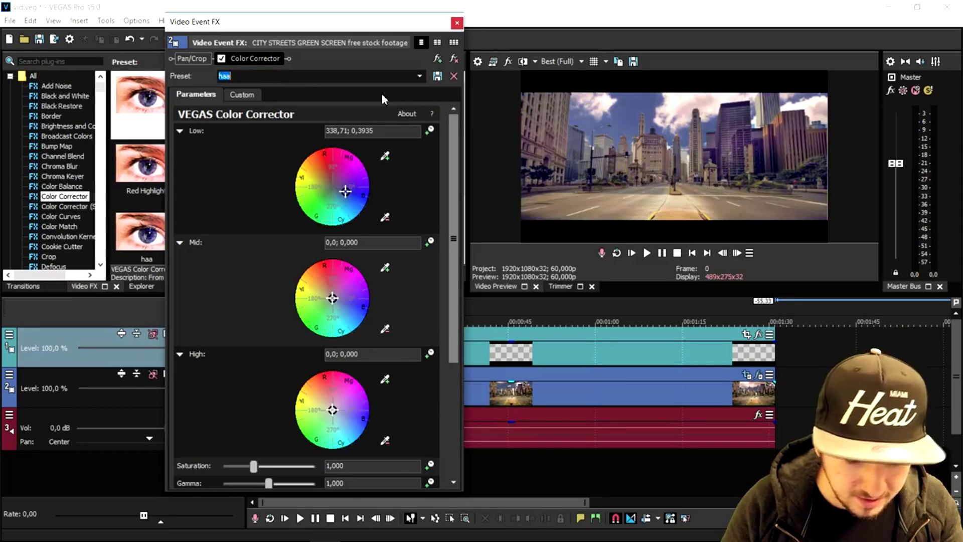
{"action": "key", "text": "Down"}
{"action": "key", "text": "Down"}
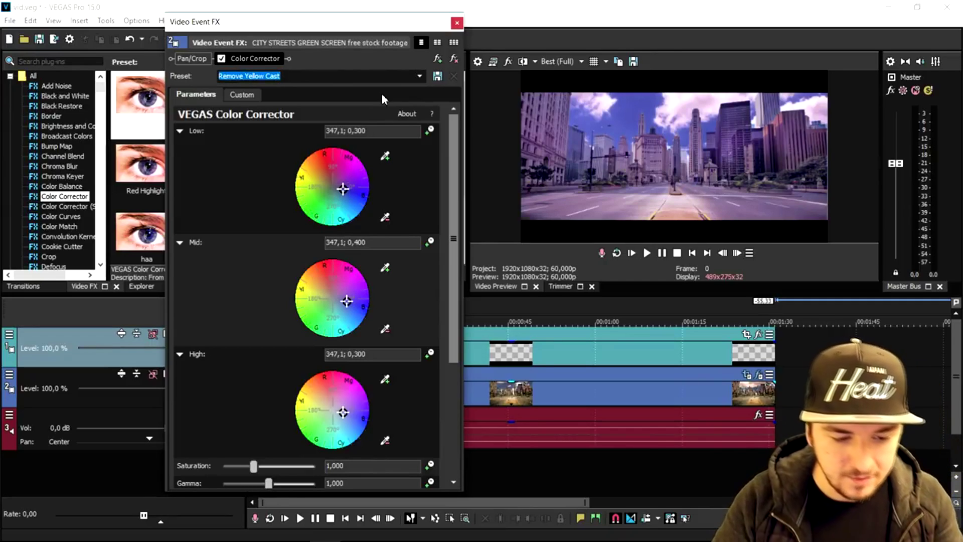
{"action": "left_click", "coordinate": [419, 77]}
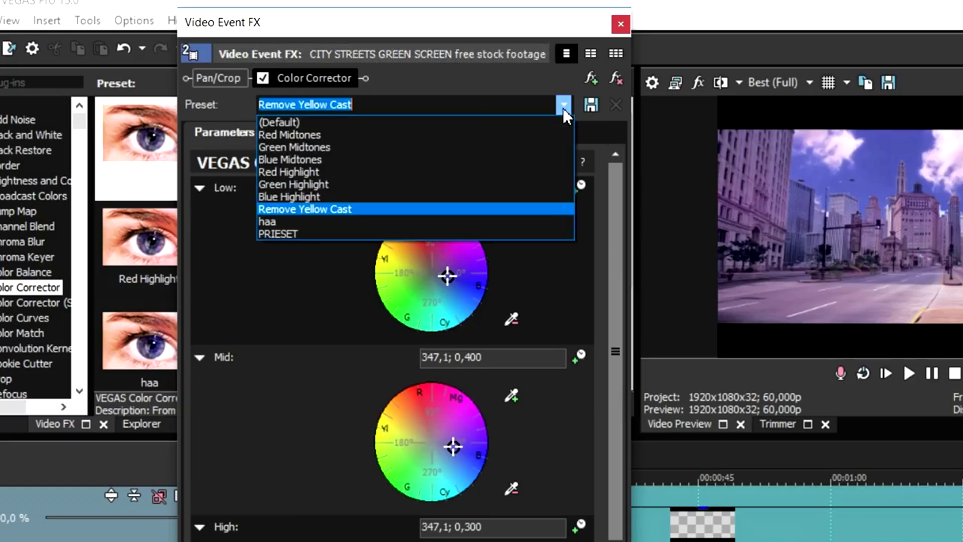
{"action": "left_click", "coordinate": [523, 122]}
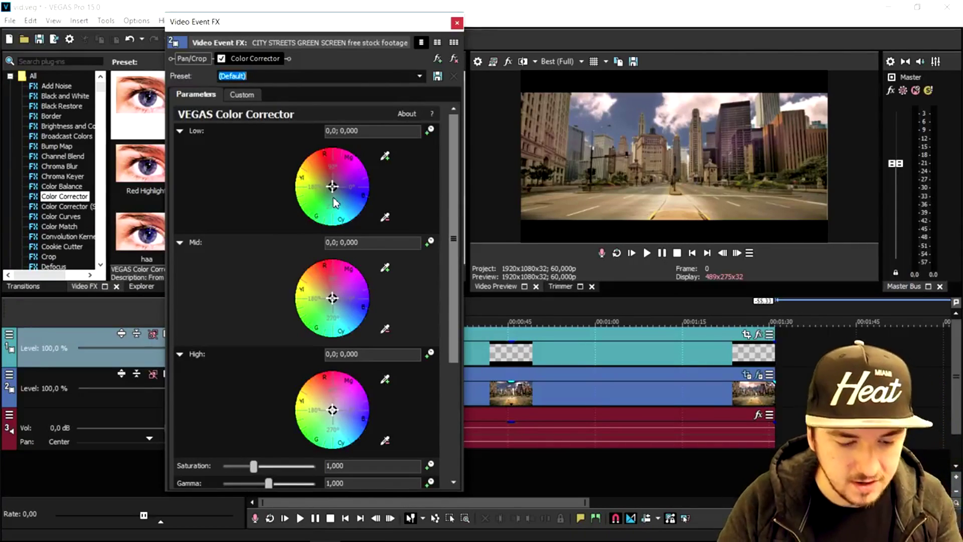
Shift the Color Corrector wheels toward blue: Low about 318,24; 0,3575, Mid about 321,01; 0,4289 and High about 330,63; 0,4207
{"action": "left_click_drag", "start_coordinate": [332, 189], "coordinate": [349, 197]}
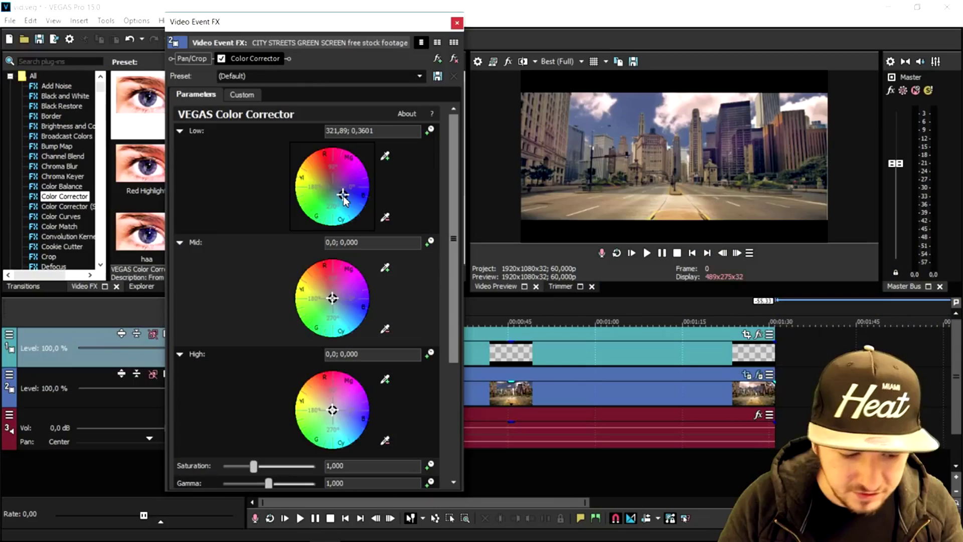
{"action": "left_click_drag", "start_coordinate": [340, 197], "coordinate": [342, 196]}
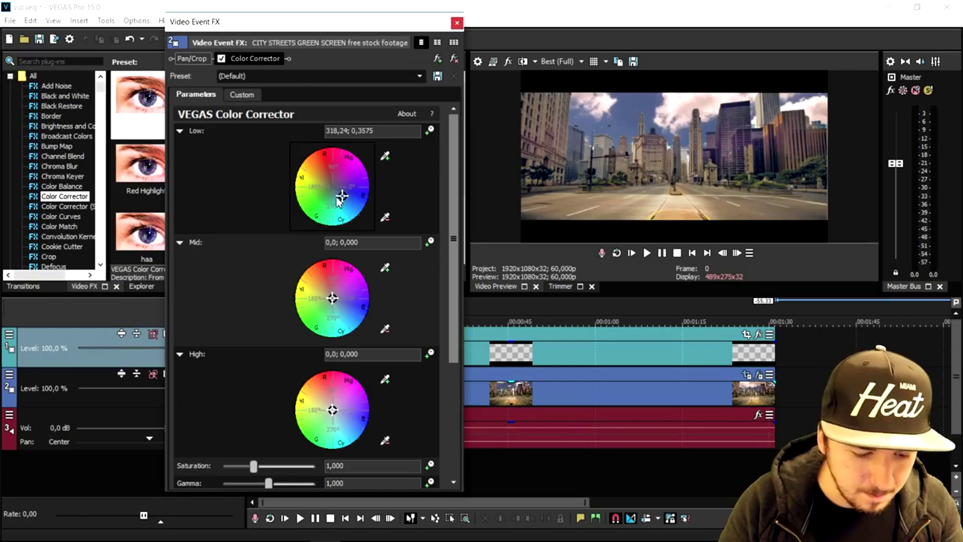
{"action": "mouse_move", "coordinate": [331, 301]}
{"action": "left_mouse_down"}
{"action": "mouse_move", "coordinate": [326, 294]}
{"action": "mouse_move", "coordinate": [345, 308]}
{"action": "left_mouse_up"}
{"action": "mouse_move", "coordinate": [332, 412]}
{"action": "left_mouse_down"}
{"action": "mouse_move", "coordinate": [347, 399]}
{"action": "mouse_move", "coordinate": [319, 414]}
{"action": "left_mouse_up"}
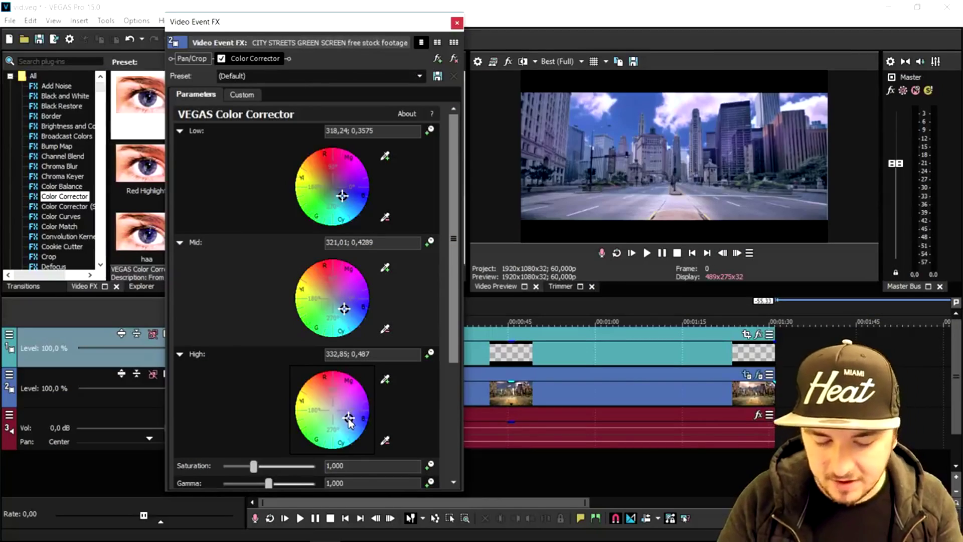
{"action": "left_click_drag", "start_coordinate": [348, 419], "coordinate": [346, 419]}
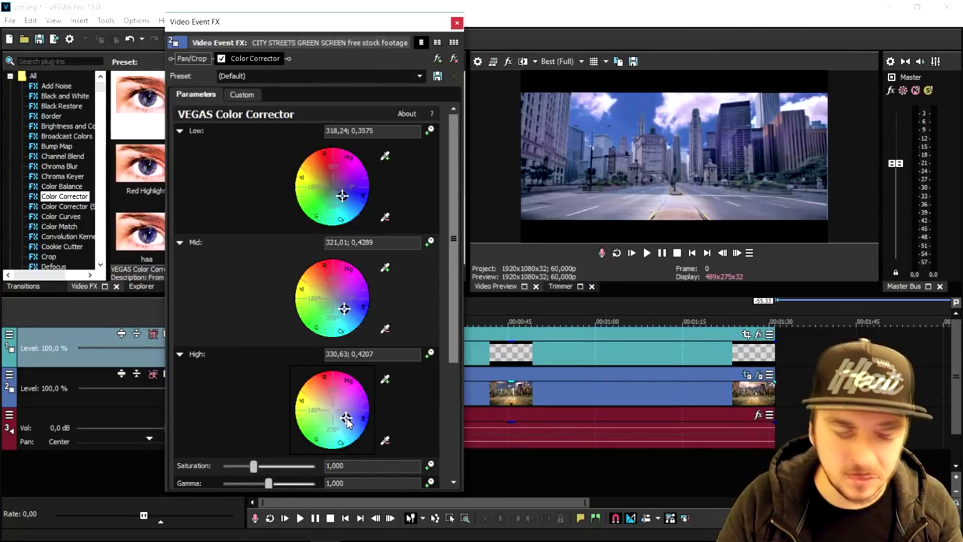
Shift the wheels toward red, with Low about 74,36; 0,2473, Mid about 93,53; 0,2704, High about 92,61; 0,3655, and close the effect settings
{"action": "left_click_drag", "start_coordinate": [347, 419], "coordinate": [332, 395]}
{"action": "left_click_drag", "start_coordinate": [342, 308], "coordinate": [332, 287]}
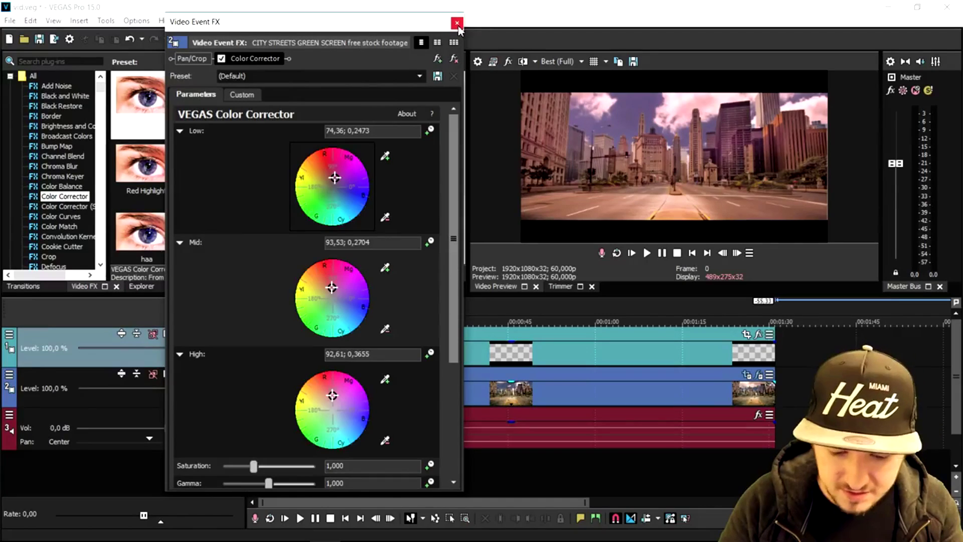
{"action": "left_click", "coordinate": [457, 24]}
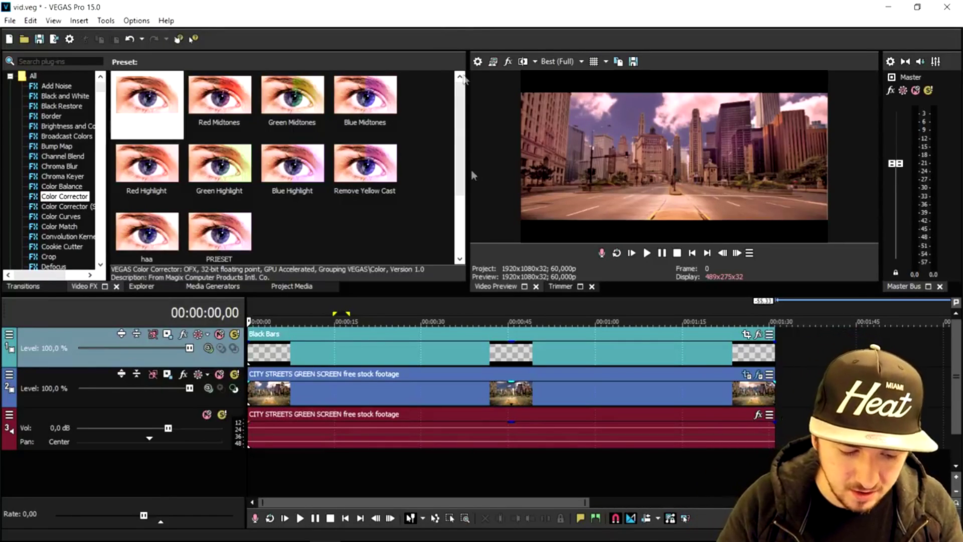
Undo the color wheel adjustments made to the city streets clip
{"action": "scroll", "coordinate": [444, 303], "scroll_direction": "down", "scroll_amount": 2}
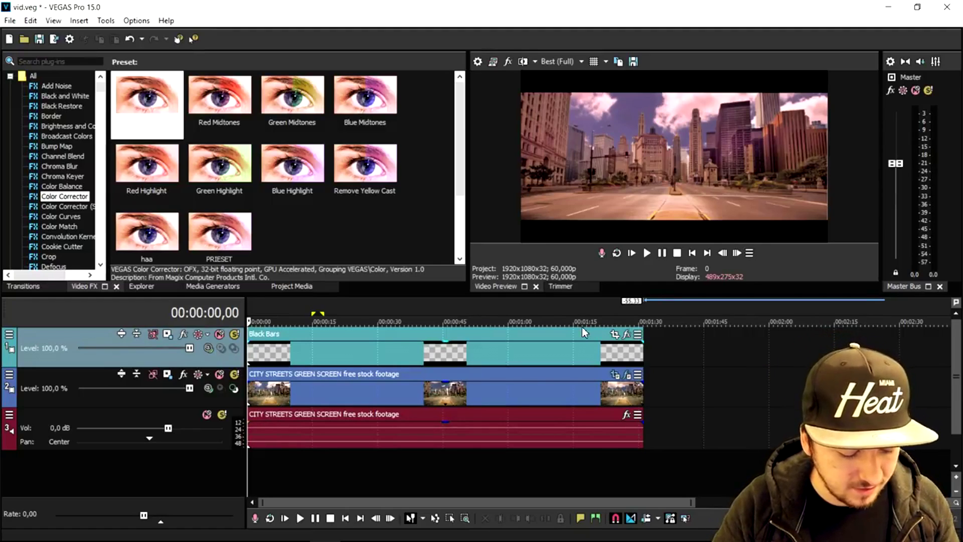
{"action": "key", "text": "ctrl+z"}
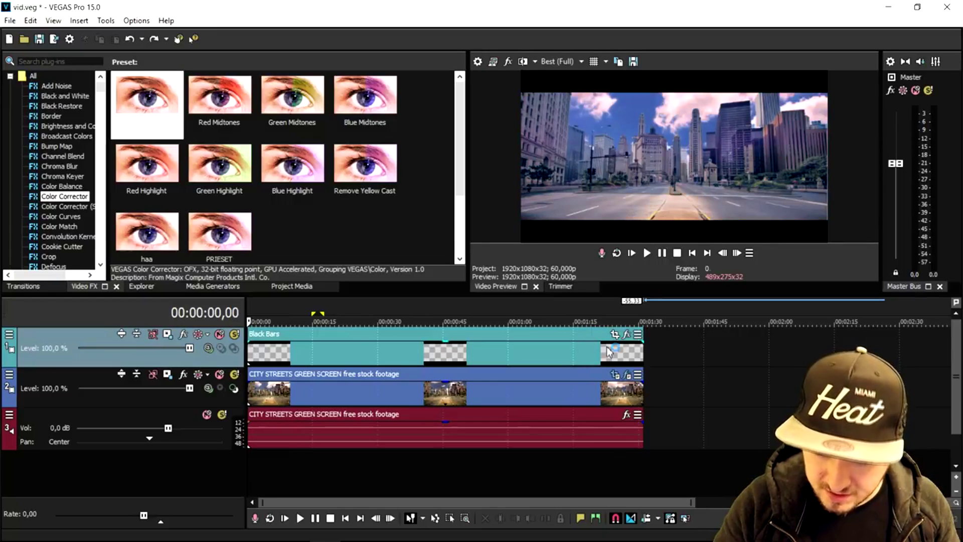
Add the 1 Turqoise GLARE W/Letterbox filter package to the city streets clip's effect chain
{"action": "left_click", "coordinate": [628, 380]}
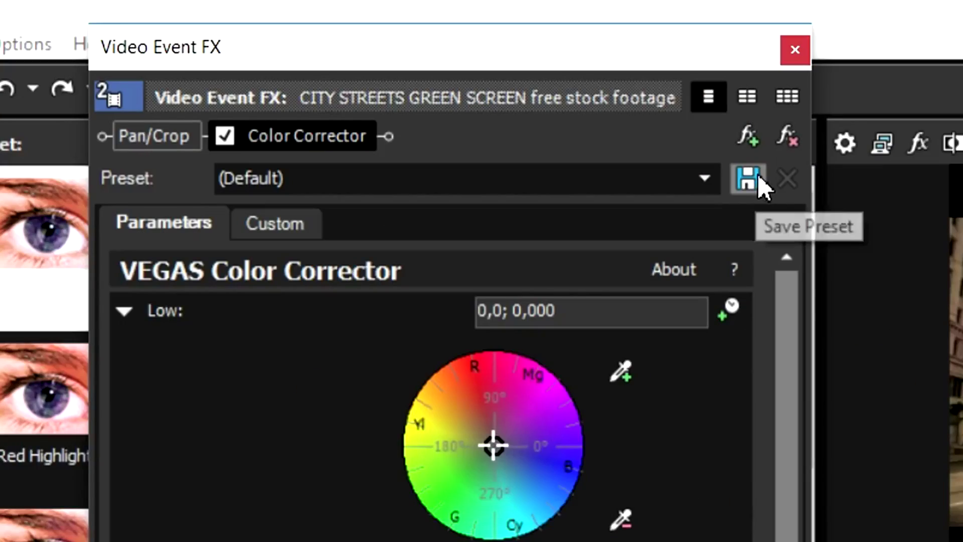
{"action": "left_click", "coordinate": [439, 60]}
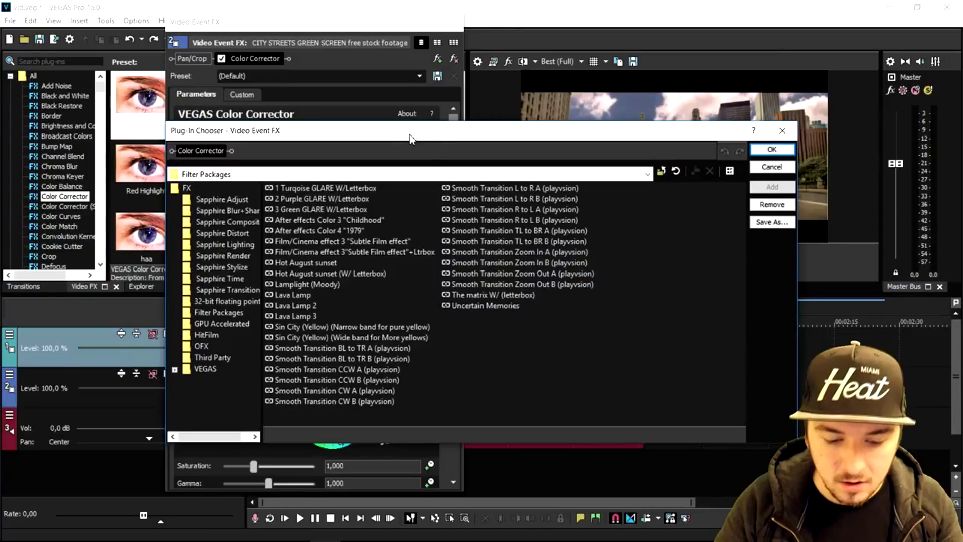
{"action": "left_click_drag", "start_coordinate": [486, 161], "coordinate": [510, 269]}
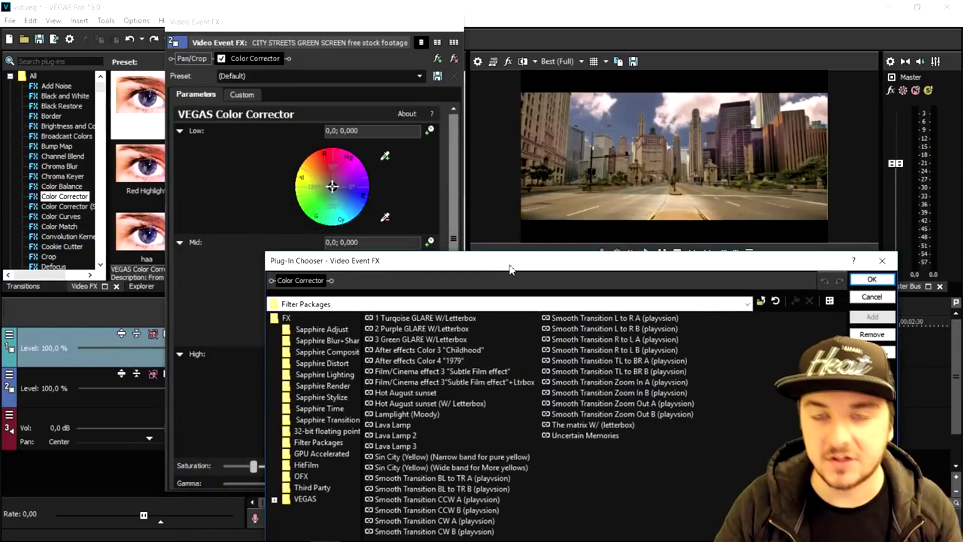
{"action": "left_click", "coordinate": [443, 320]}
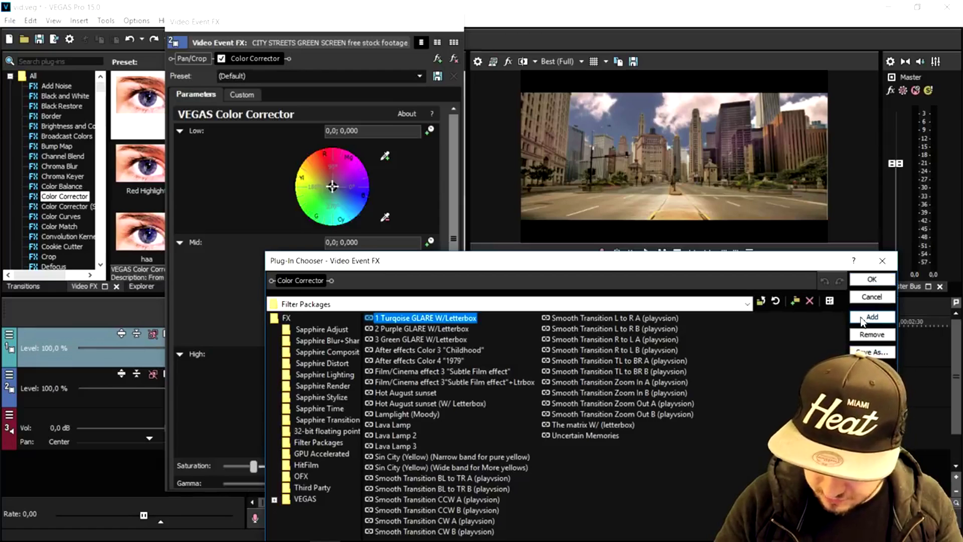
{"action": "left_click", "coordinate": [861, 317]}
{"action": "left_click", "coordinate": [872, 279]}
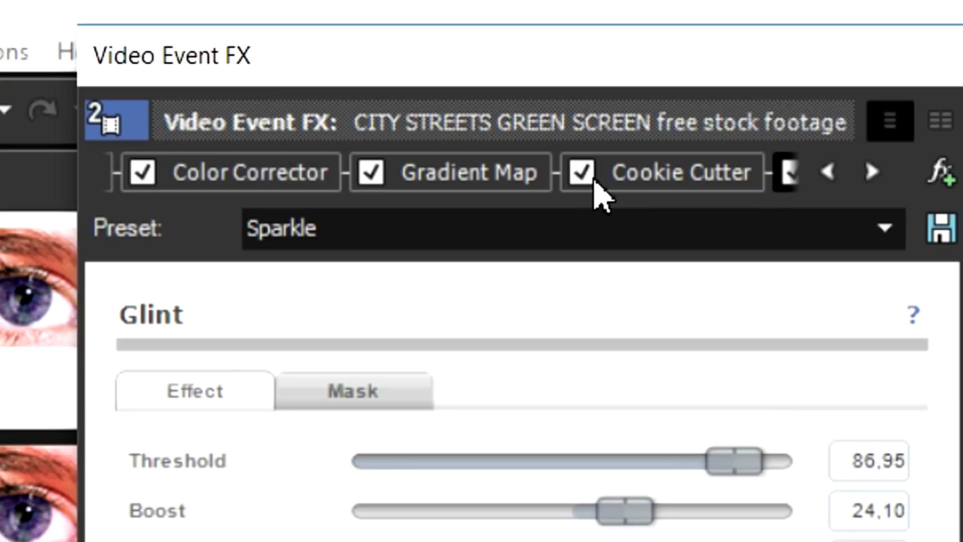
Disable Cookie Cutter in the city streets clip's effect chain and adjust the Hue of the Glint effect
{"action": "left_click", "coordinate": [325, 58]}
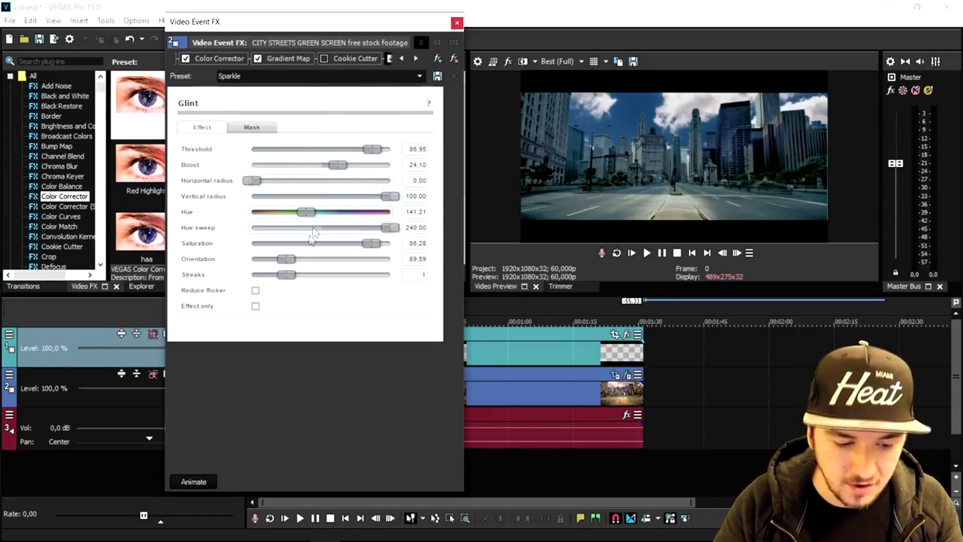
{"action": "left_click", "coordinate": [308, 213]}
{"action": "mouse_move", "coordinate": [312, 213]}
{"action": "left_mouse_down"}
{"action": "mouse_move", "coordinate": [351, 217]}
{"action": "mouse_move", "coordinate": [313, 215]}
{"action": "left_mouse_up"}
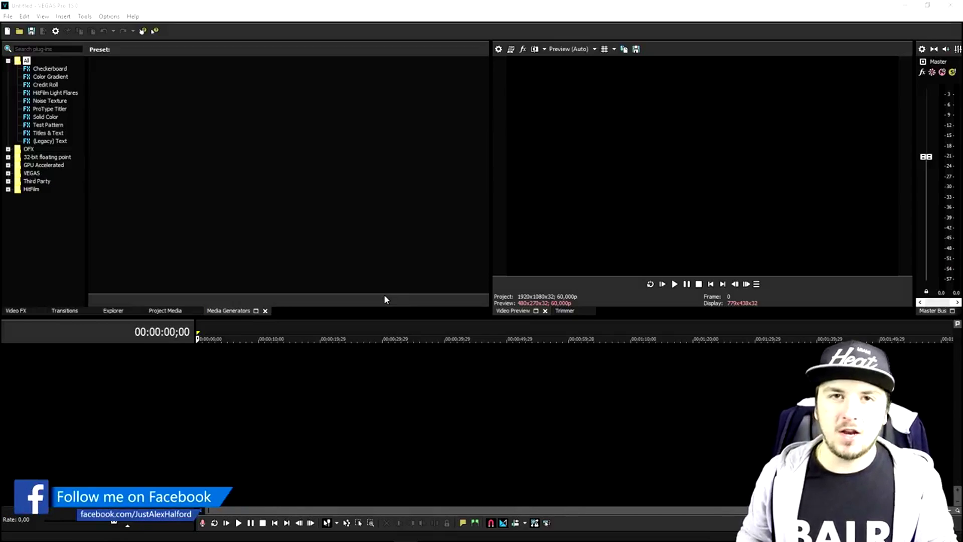
Place the iron_texture637 image on the timeline of the untitled project and add a Titles & Text event over its last third
{"action": "left_click_drag", "start_coordinate": [390, 265], "coordinate": [454, 351]}
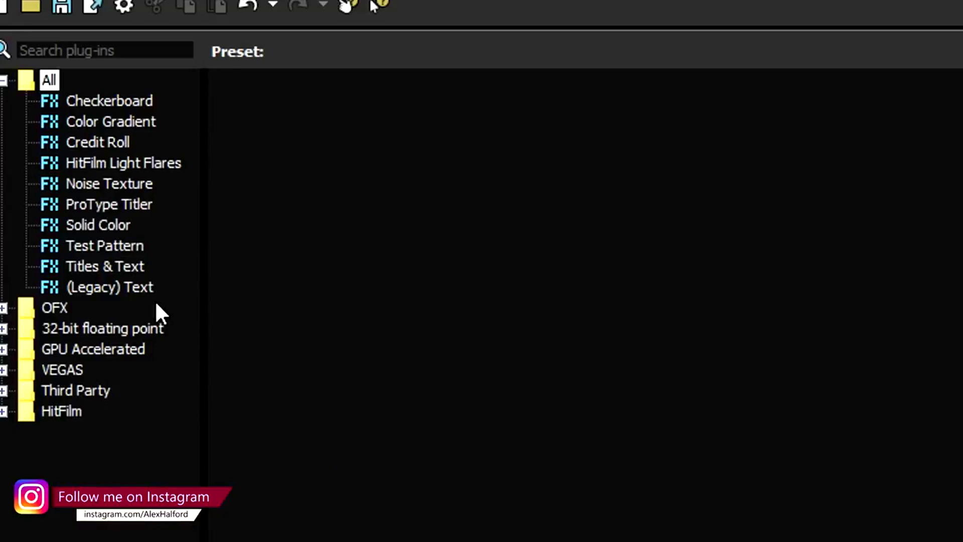
{"action": "left_click", "coordinate": [116, 267]}
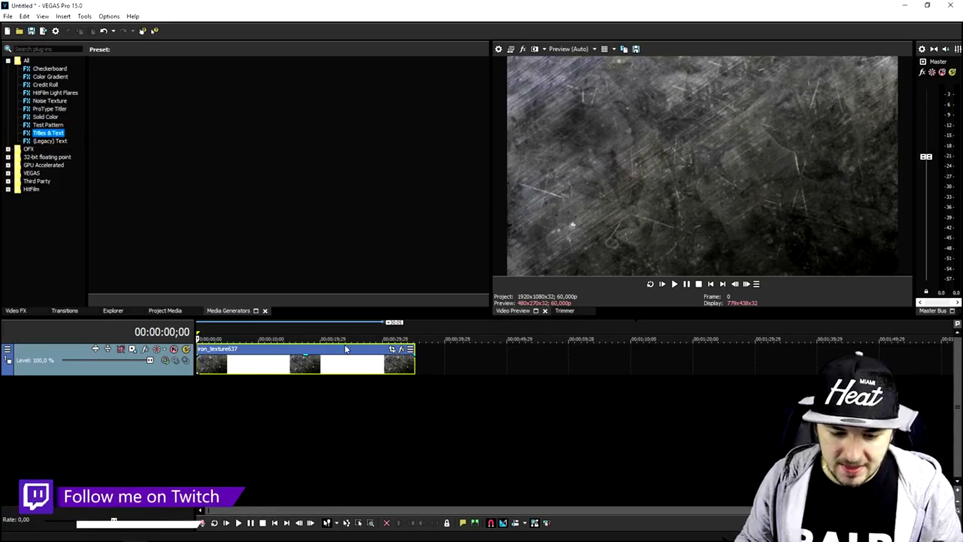
{"action": "left_click_drag", "start_coordinate": [345, 348], "coordinate": [351, 354]}
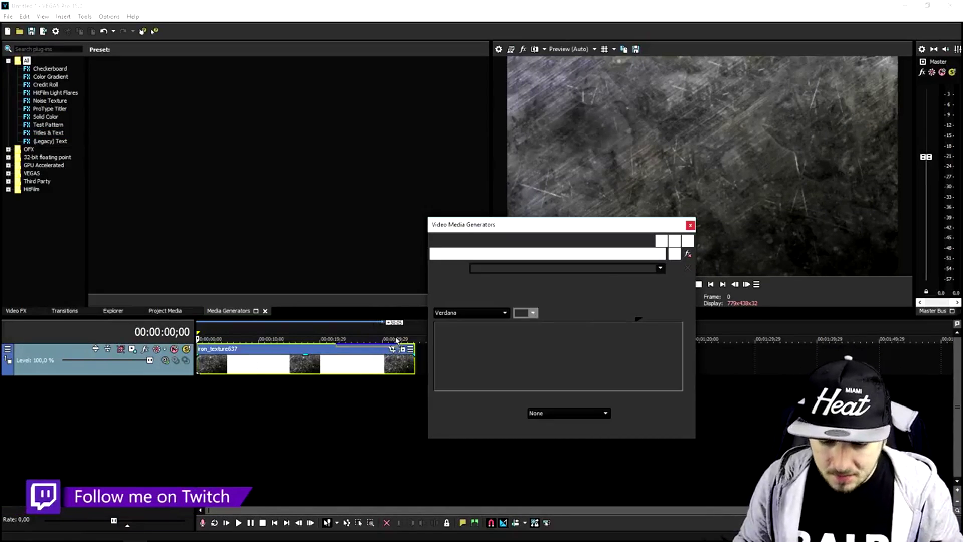
Replace the title's sample text with YOU HAVE BEEN WATCHING and set its font size to 20
{"action": "triple_click", "coordinate": [523, 344]}
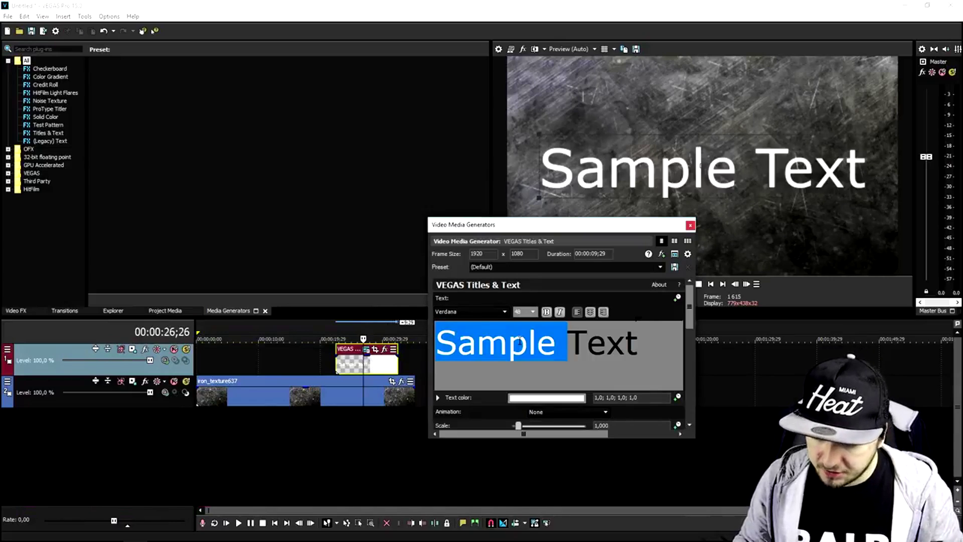
{"action": "type", "text": "YOU HQV"}
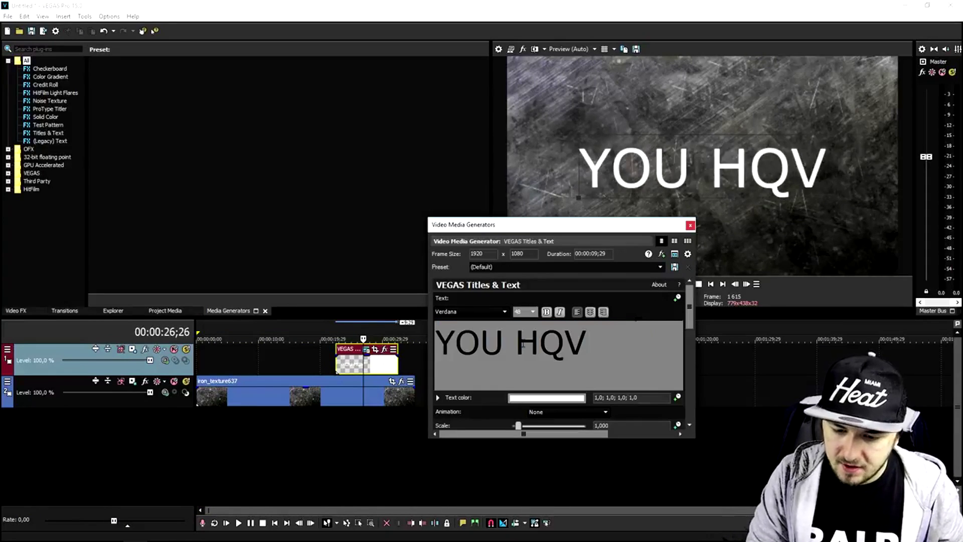
{"action": "key", "text": "BackSpace"}
{"action": "key", "text": "BackSpace"}
{"action": "type", "text": "AVE BEEN WA"}
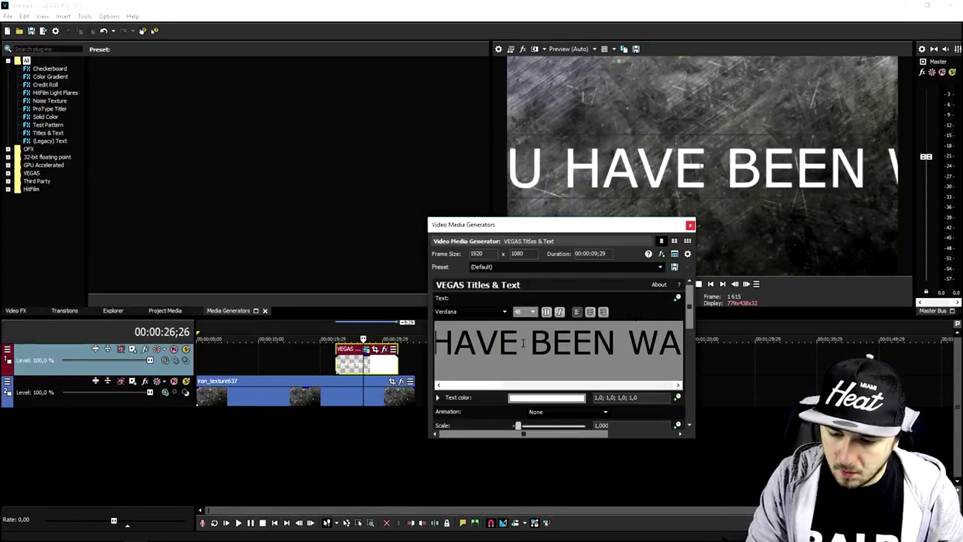
{"action": "type", "text": "TCHING"}
{"action": "key", "text": "ctrl+a"}
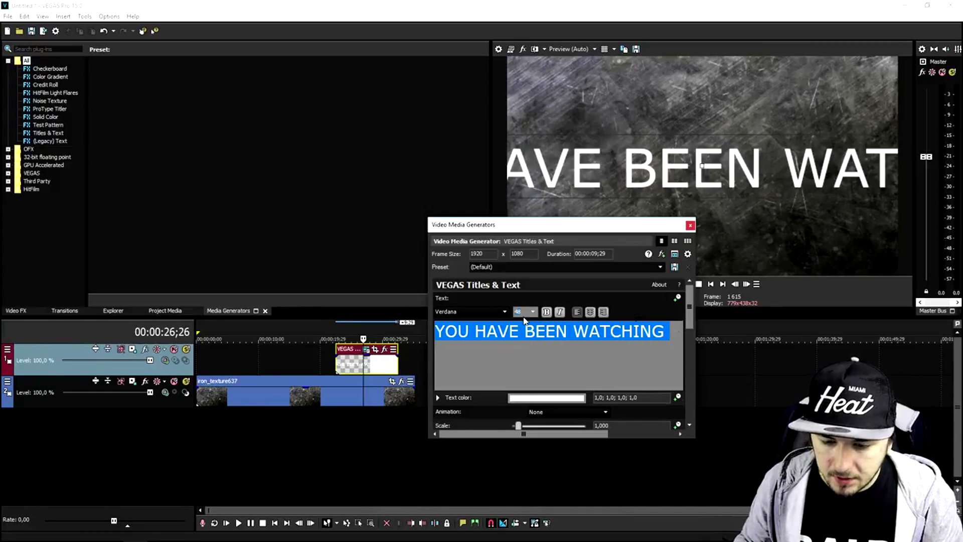
{"action": "type", "text": "20"}
{"action": "key", "text": "Return"}
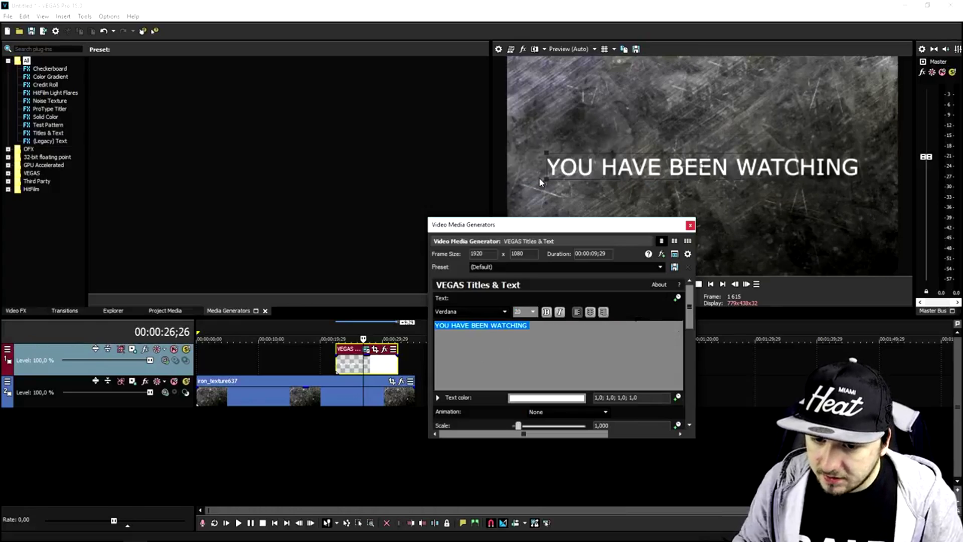
Enlarge the title to a scale of about 1,144 and move it to the top of the frame at about 0,50; 0,90
{"action": "left_click_drag", "start_coordinate": [541, 182], "coordinate": [524, 181]}
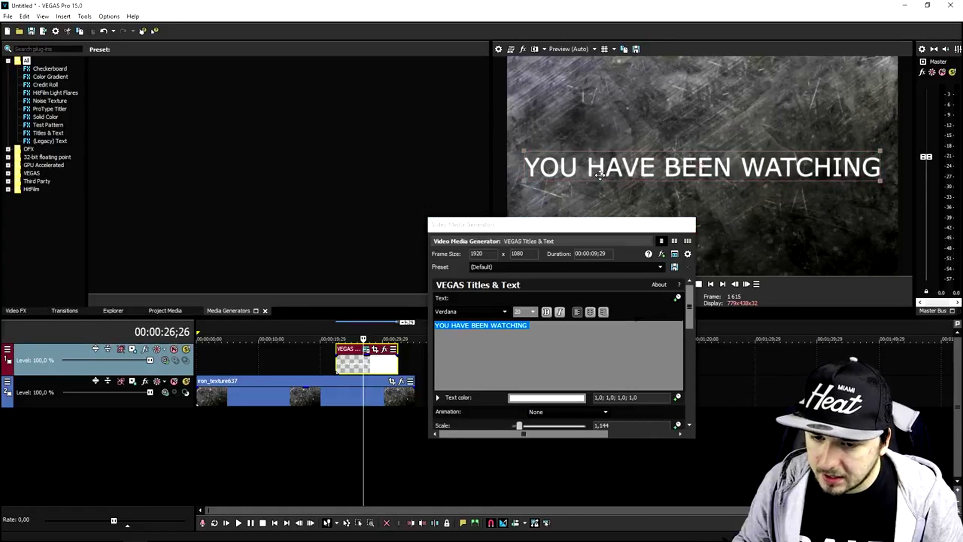
{"action": "left_click_drag", "start_coordinate": [657, 166], "coordinate": [658, 73]}
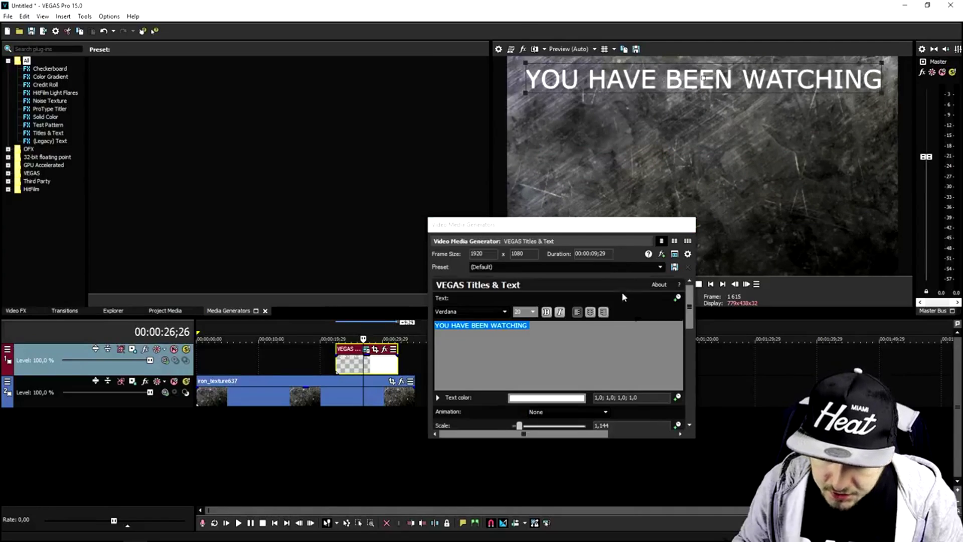
{"action": "scroll", "coordinate": [622, 291], "scroll_direction": "down", "scroll_amount": 1}
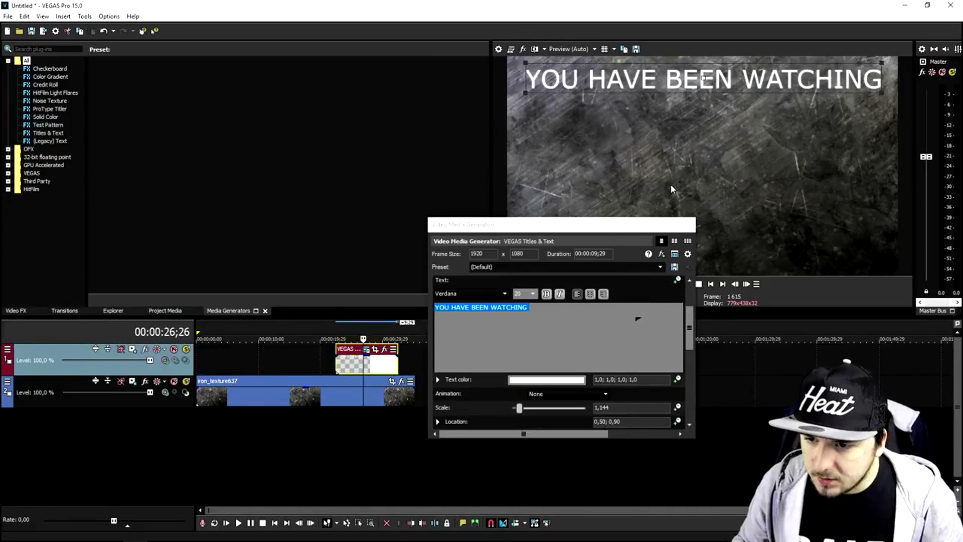
Change the title's font from Verdana to Viper Squadron Solid after trying other fonts in the list
{"action": "left_click", "coordinate": [502, 294]}
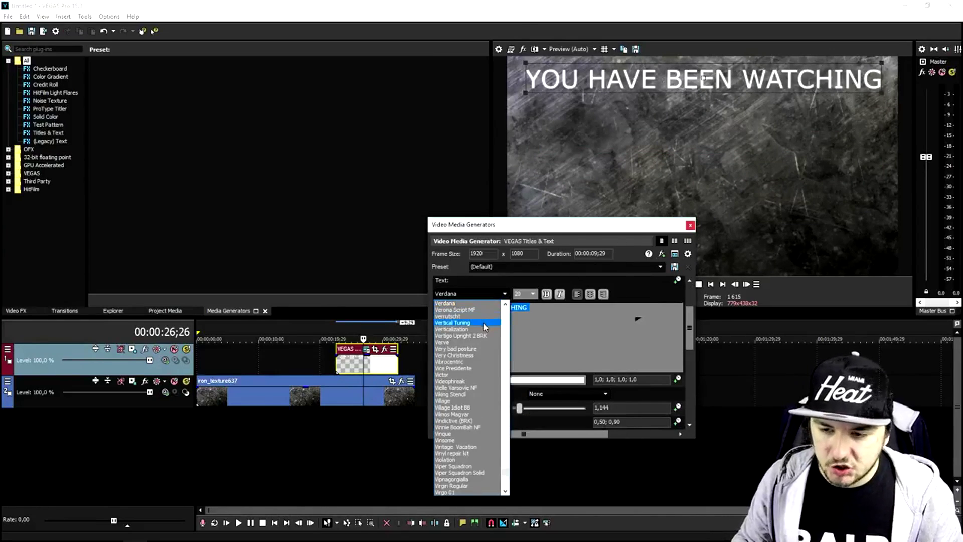
{"action": "left_click", "coordinate": [485, 323]}
{"action": "key", "text": "Down"}
{"action": "key", "text": "Down"}
{"action": "key", "text": "Down"}
{"action": "key", "text": "Down"}
{"action": "key", "text": "Down"}
{"action": "key", "text": "Down"}
{"action": "key", "text": "Down"}
{"action": "key", "text": "Down"}
{"action": "key", "text": "Down"}
{"action": "key", "text": "Down"}
{"action": "key", "text": "Down"}
{"action": "key", "text": "Down"}
{"action": "key", "text": "Down"}
{"action": "key", "text": "Down"}
{"action": "key", "text": "Down"}
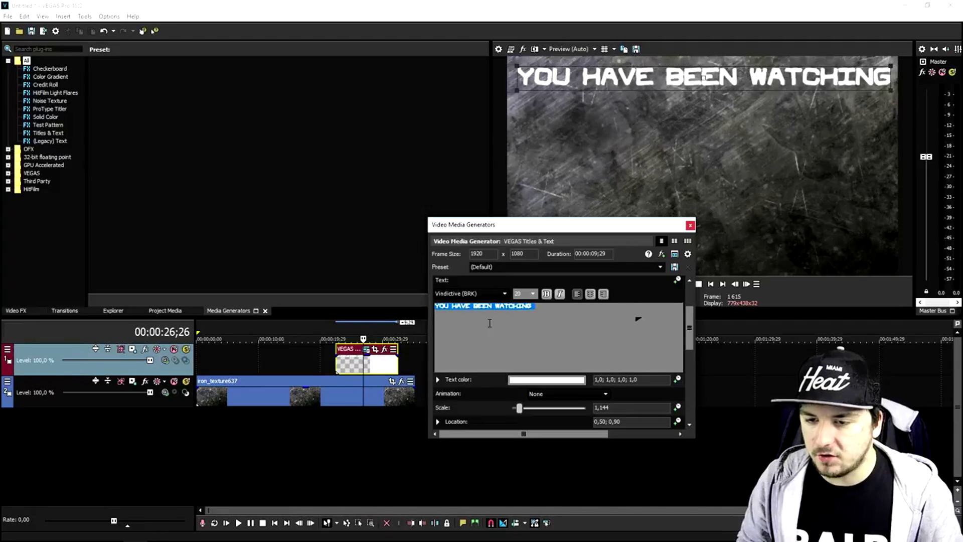
{"action": "key", "text": "Down"}
{"action": "key", "text": "Down"}
{"action": "key", "text": "Down"}
{"action": "key", "text": "Down"}
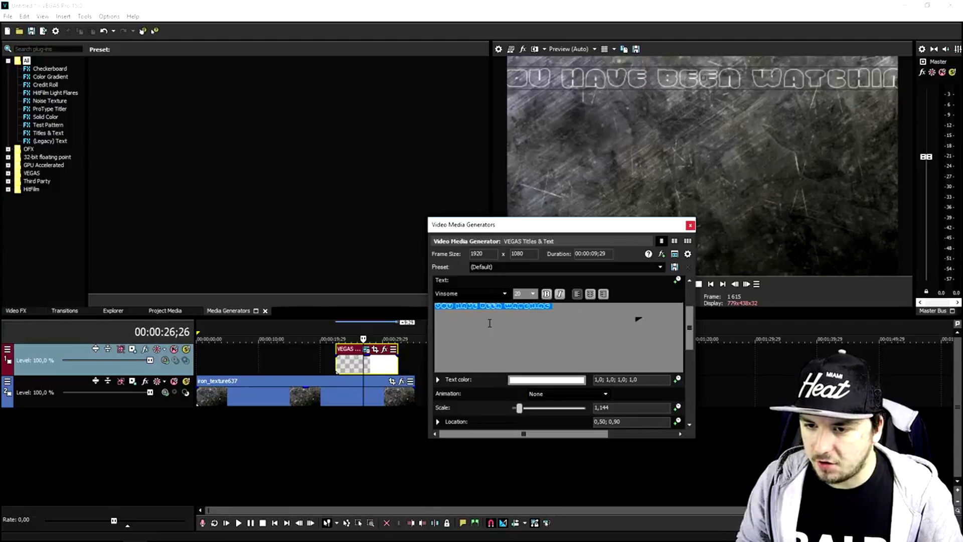
{"action": "key", "text": "Down"}
{"action": "key", "text": "Down"}
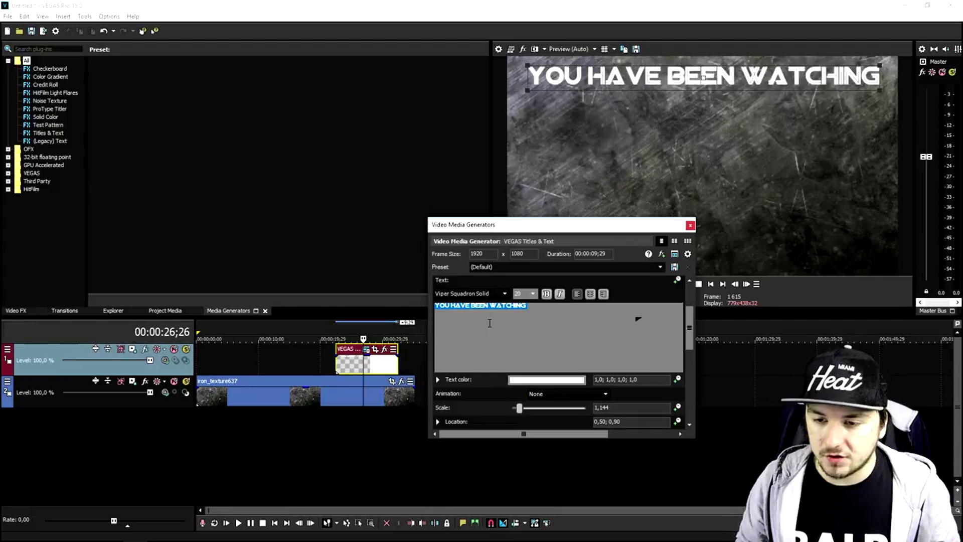
{"action": "key", "text": "Down"}
{"action": "key", "text": "Up"}
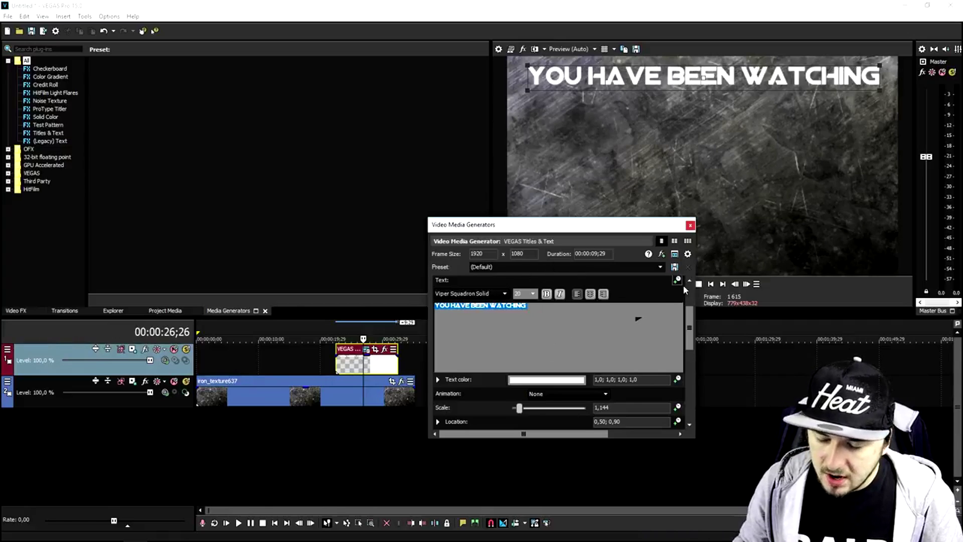
Give the title a black outline with a width of 10,000 and close the title settings
{"action": "scroll", "coordinate": [502, 381], "scroll_direction": "down", "scroll_amount": 2}
{"action": "left_click", "coordinate": [443, 406]}
{"action": "scroll", "coordinate": [514, 401], "scroll_direction": "down", "scroll_amount": 1}
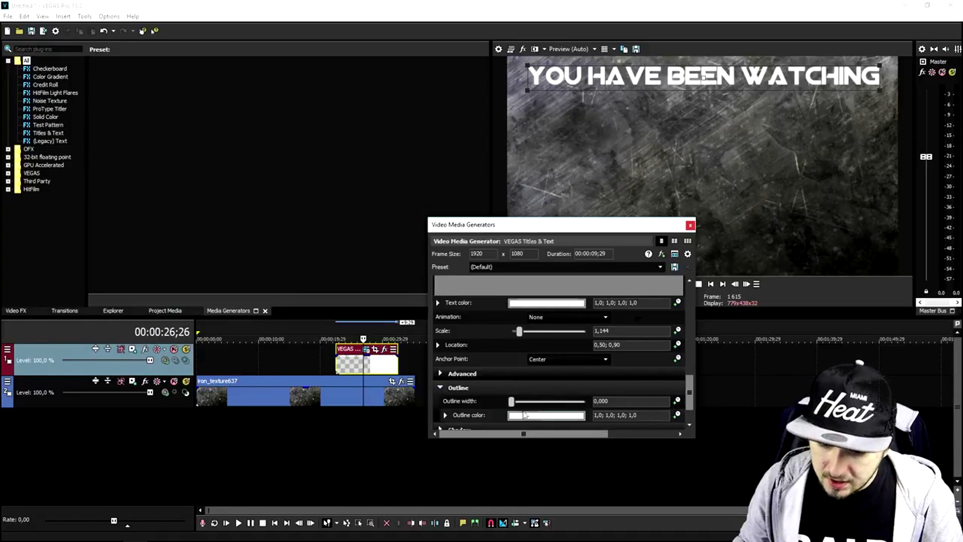
{"action": "left_click", "coordinate": [567, 418]}
{"action": "left_click", "coordinate": [565, 447]}
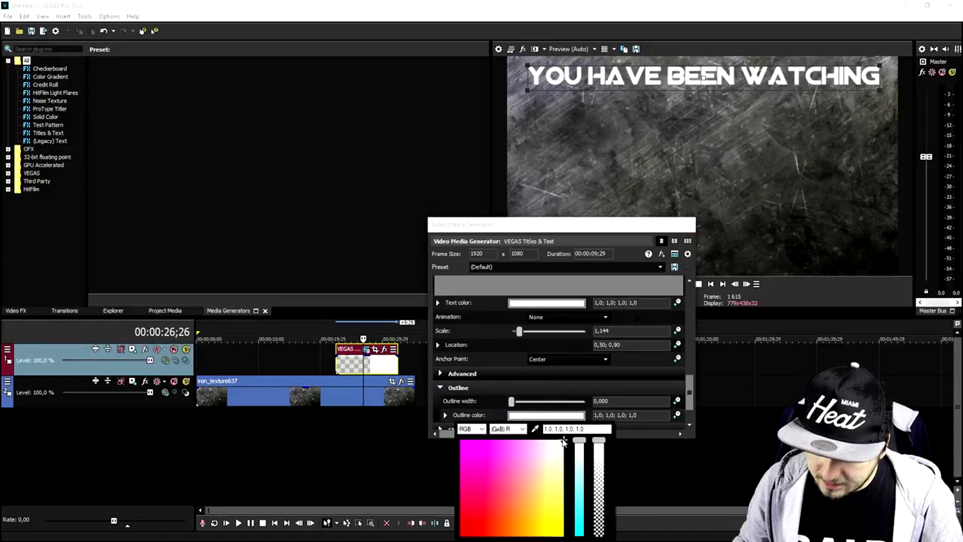
{"action": "left_click_drag", "start_coordinate": [579, 441], "coordinate": [580, 536]}
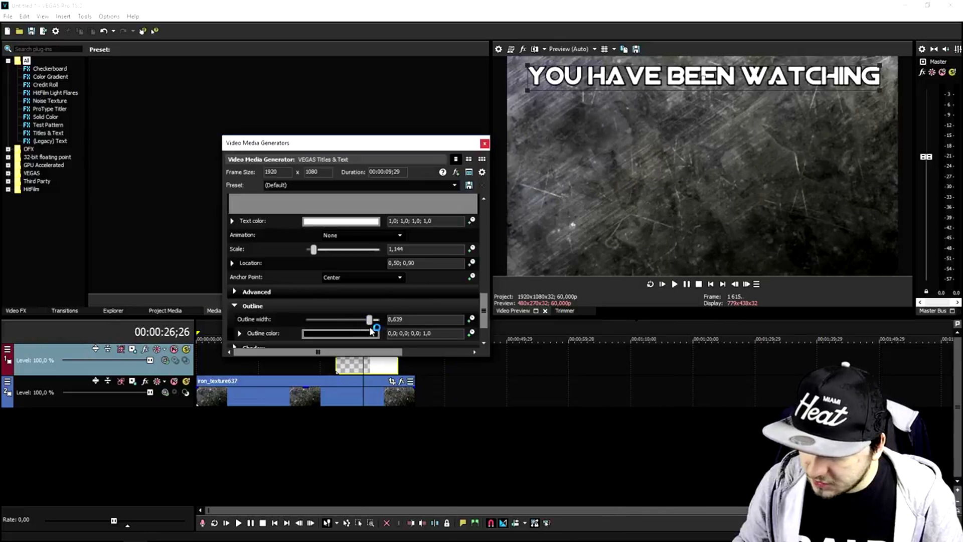
{"action": "left_click_drag", "start_coordinate": [371, 329], "coordinate": [385, 325]}
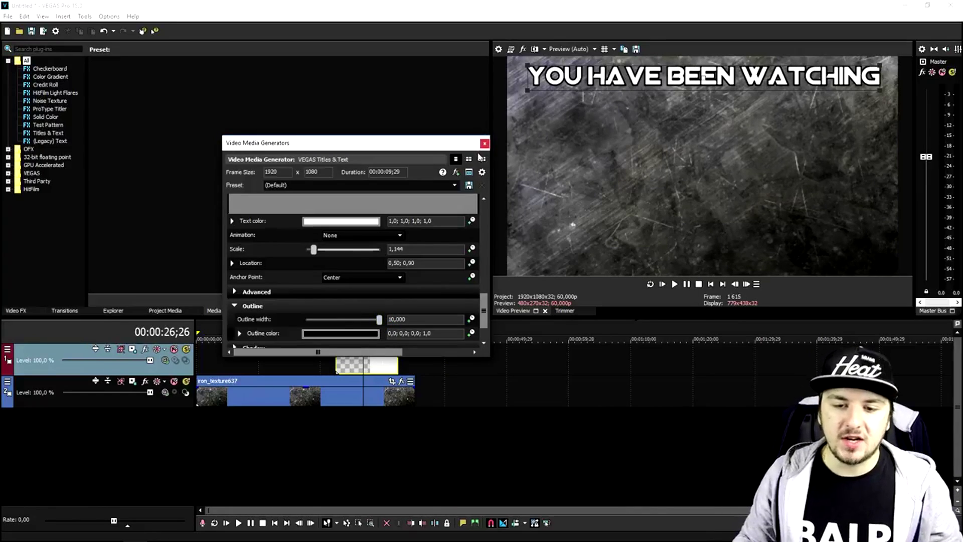
{"action": "left_click", "coordinate": [484, 144]}
Insert a new video track above the title and paste a copy of the title event onto it
{"action": "key", "text": "ctrl+c"}
{"action": "right_click", "coordinate": [325, 356]}
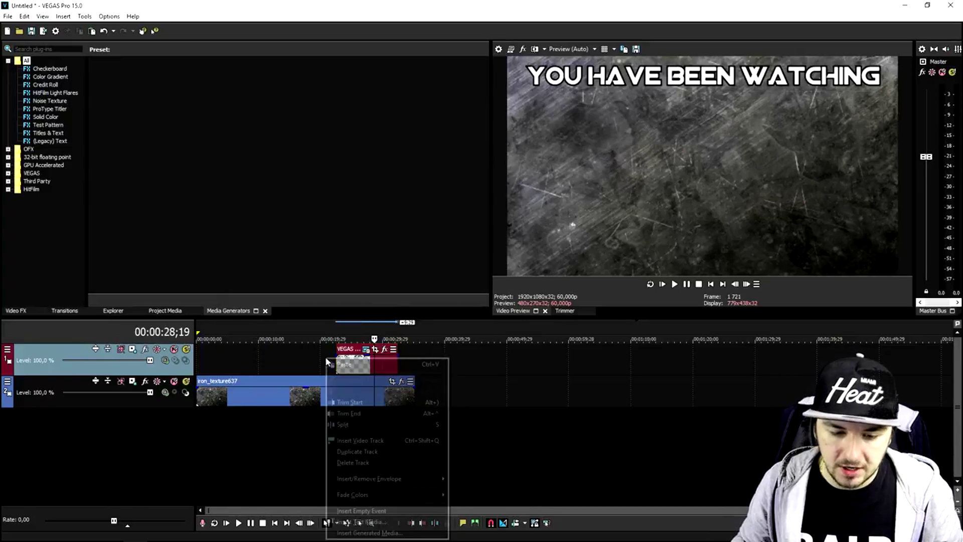
{"action": "left_click", "coordinate": [367, 440]}
{"action": "left_click", "coordinate": [340, 360]}
{"action": "key", "text": "ctrl+v"}
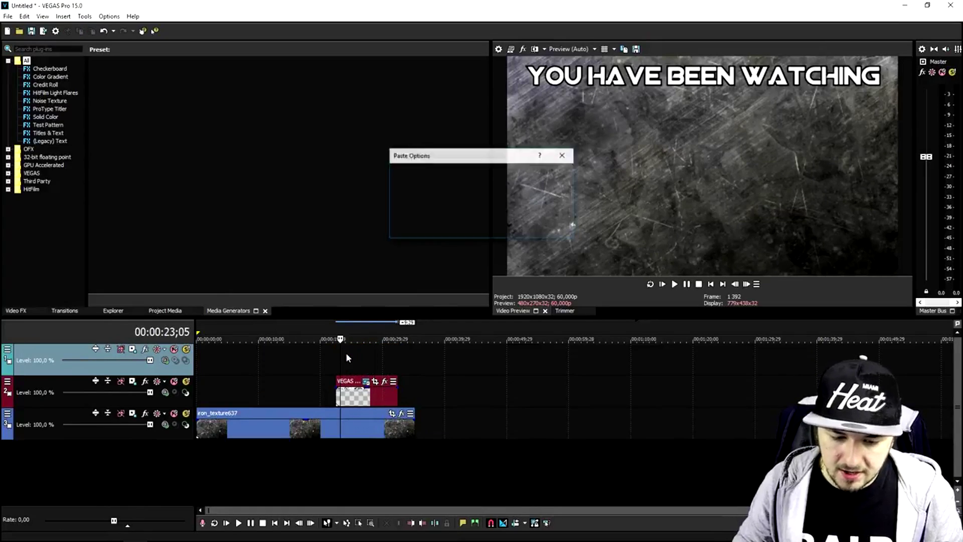
Move both title events to the start of the timeline and put the playhead within them
{"action": "left_click_drag", "start_coordinate": [359, 365], "coordinate": [220, 365]}
{"action": "left_click_drag", "start_coordinate": [353, 394], "coordinate": [214, 394]}
{"action": "left_click", "coordinate": [224, 358]}
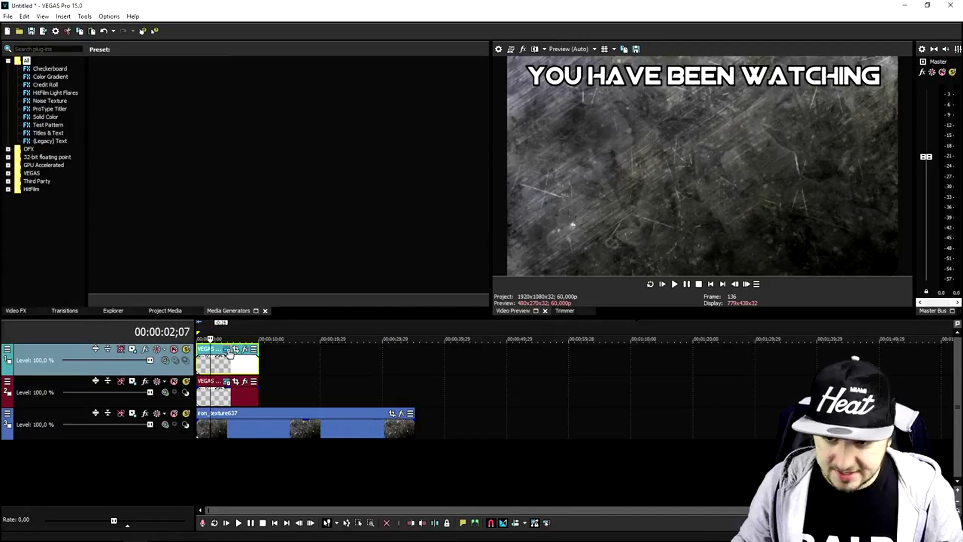
Replace the text of the copied title on the top track with the channel name in capitals
{"action": "left_click", "coordinate": [229, 352]}
{"action": "key", "text": "ctrl+a"}
{"action": "type", "text": "JUSTOLEX"}
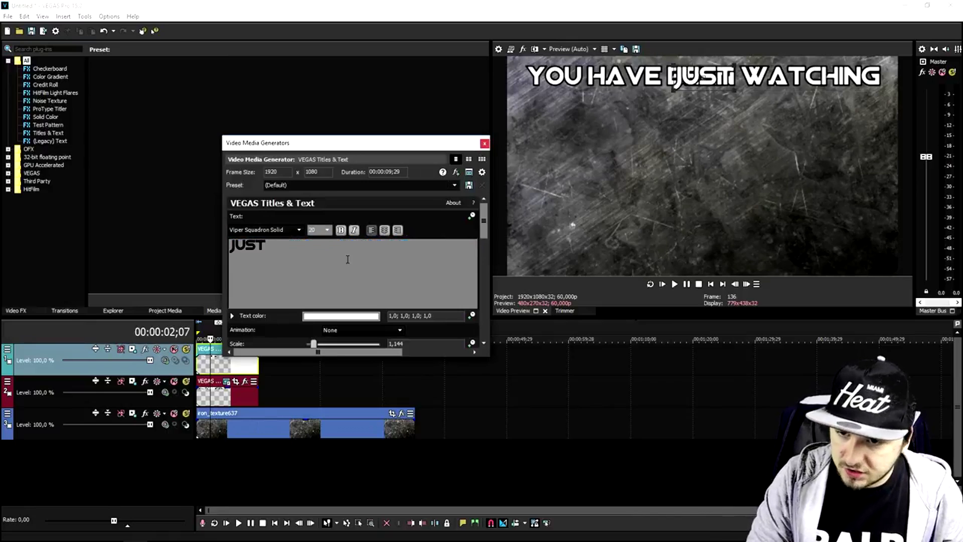
{"action": "key", "text": "BackSpace"}
{"action": "key", "text": "BackSpace"}
{"action": "key", "text": "BackSpace"}
{"action": "key", "text": "BackSpace"}
{"action": "type", "text": "ALEXHALFORD"}
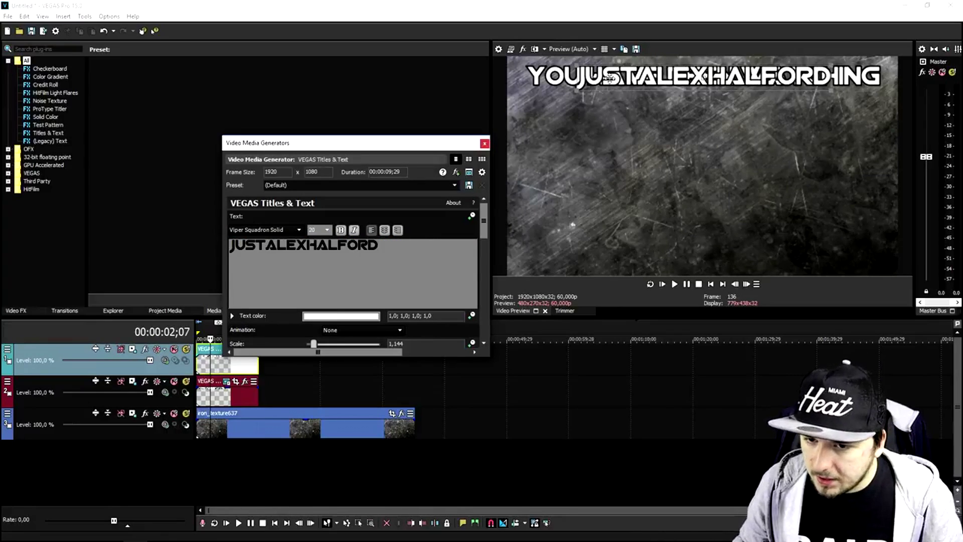
Enlarge the channel name title to a scale of about 1,474 and place it below the first line at about 0,50; 0,78
{"action": "left_click_drag", "start_coordinate": [574, 95], "coordinate": [539, 97]}
{"action": "left_click_drag", "start_coordinate": [639, 78], "coordinate": [640, 105]}
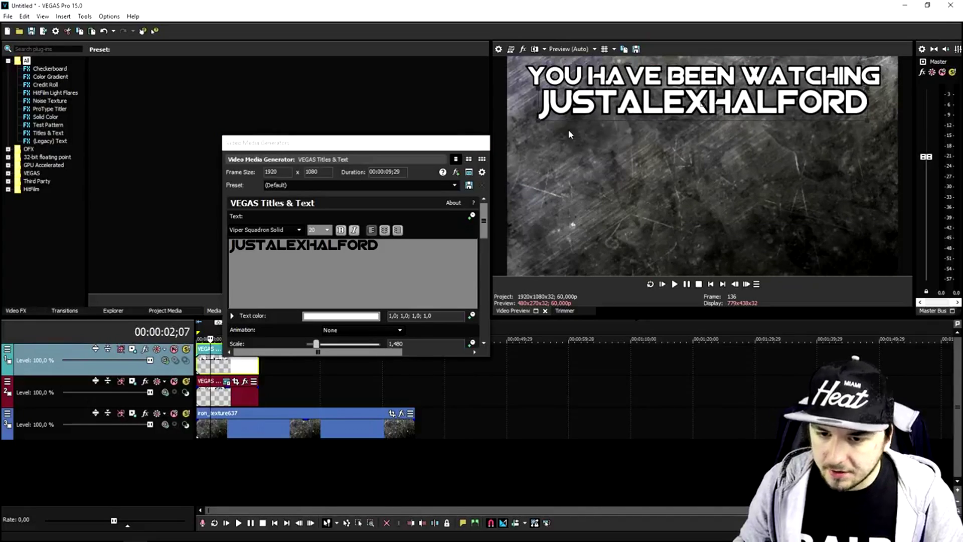
{"action": "mouse_move", "coordinate": [539, 120]}
{"action": "left_mouse_down"}
{"action": "mouse_move", "coordinate": [527, 125]}
{"action": "mouse_move", "coordinate": [538, 119]}
{"action": "left_mouse_up"}
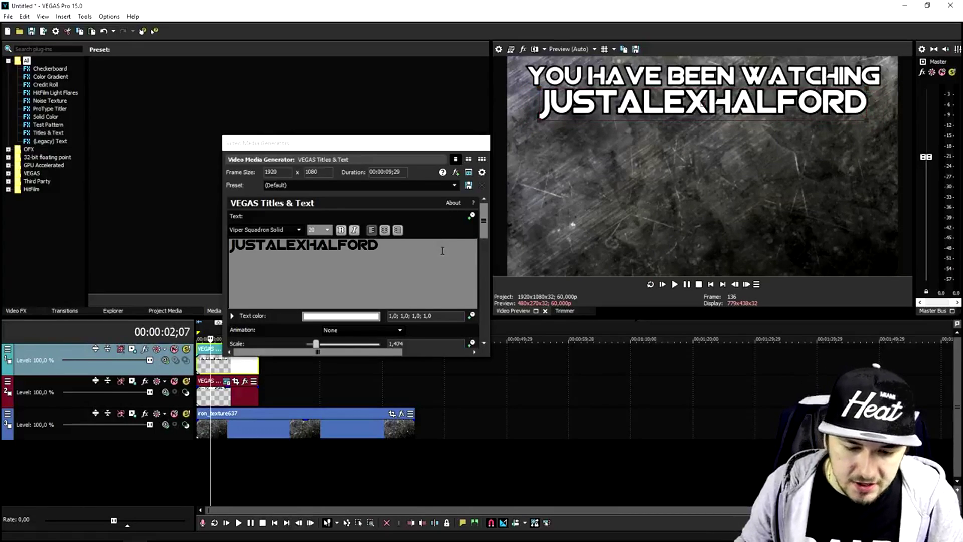
{"action": "left_click_drag", "start_coordinate": [484, 228], "coordinate": [486, 286]}
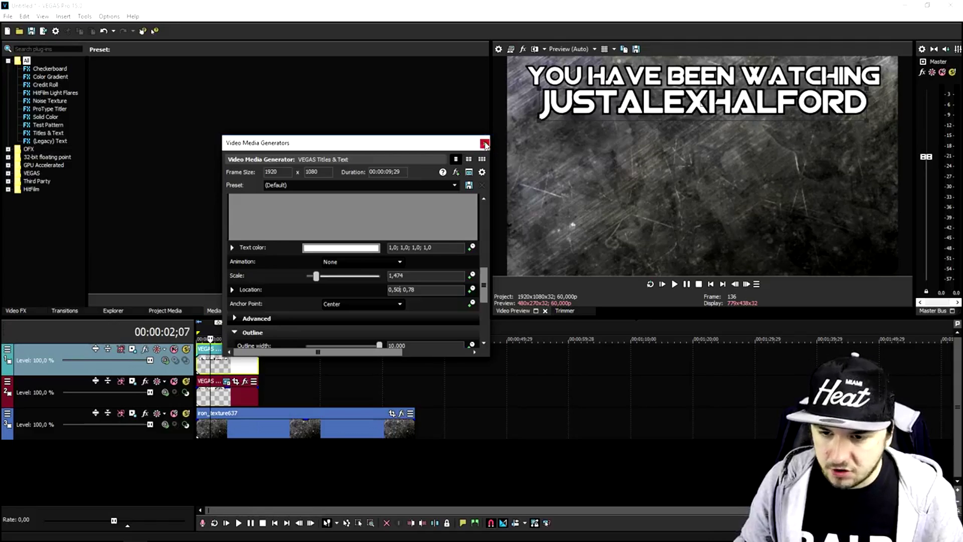
Insert a new video track on top, paste a new copy of the channel name title onto it and move it to the timeline start
{"action": "left_click", "coordinate": [484, 141]}
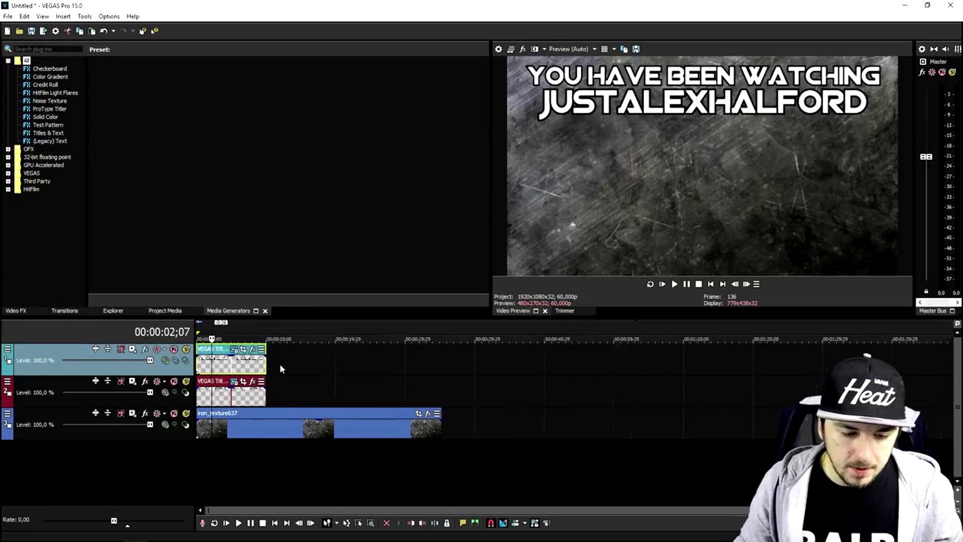
{"action": "left_click", "coordinate": [281, 363]}
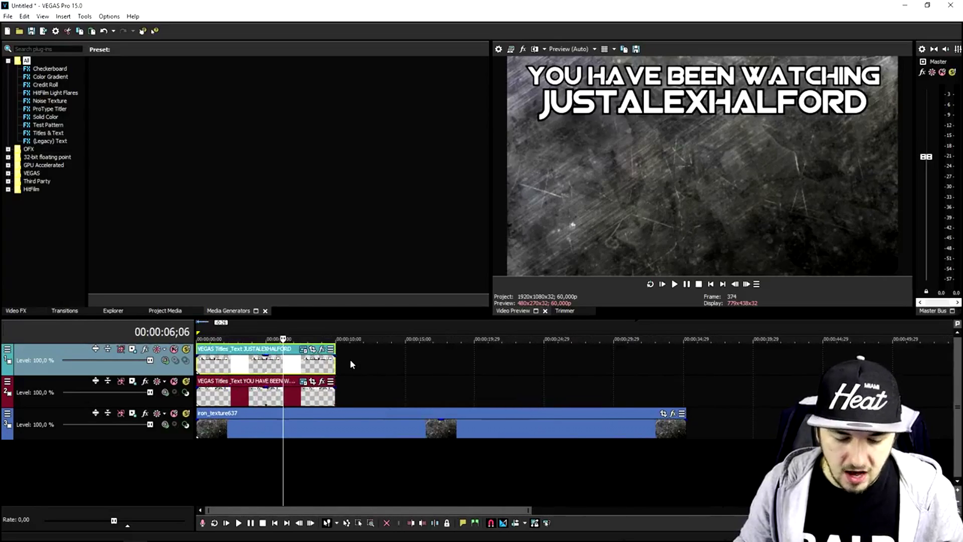
{"action": "right_click", "coordinate": [352, 362]}
{"action": "left_click", "coordinate": [385, 261]}
{"action": "left_click", "coordinate": [297, 350]}
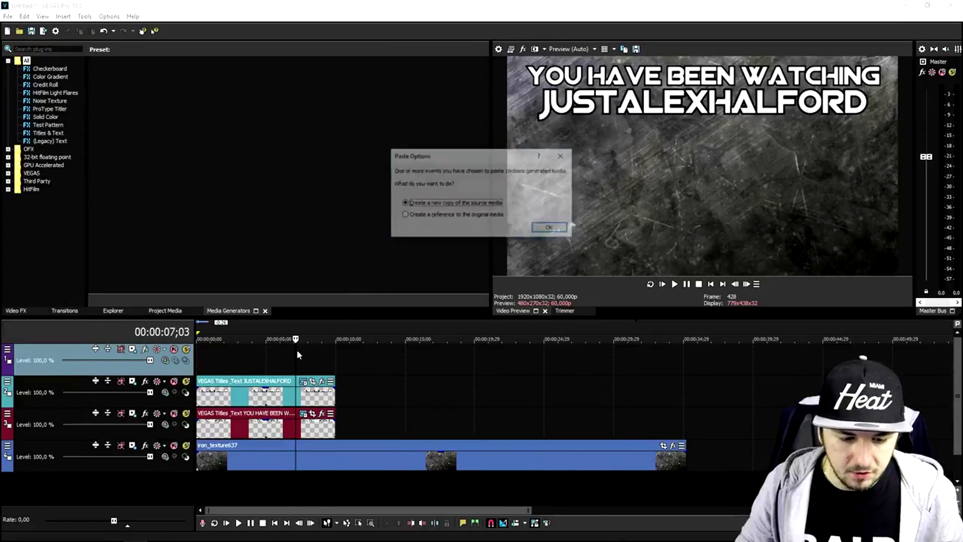
{"action": "key", "text": "ctrl+v"}
{"action": "left_click_drag", "start_coordinate": [352, 358], "coordinate": [253, 359]}
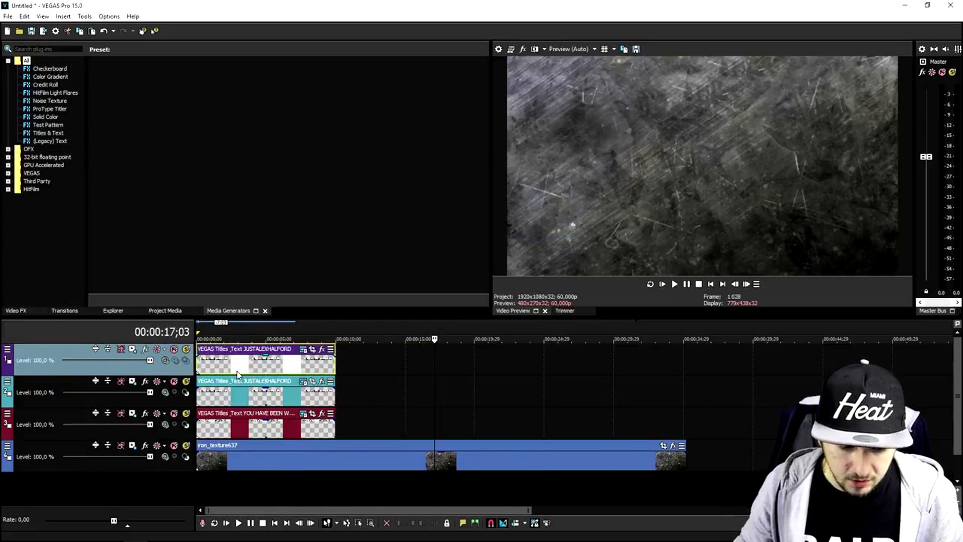
Replace the pasted title's text with CHECK THIS ONE, reduce its scale to about 0,814 and place it below the channel name in the left half of the frame
{"action": "left_click", "coordinate": [305, 349]}
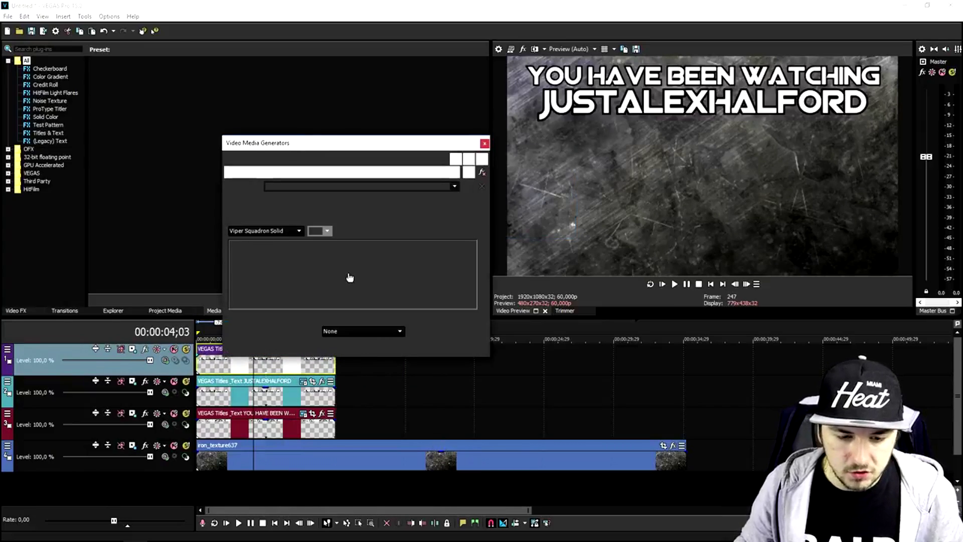
{"action": "type", "text": "CHECK THIS ONE"}
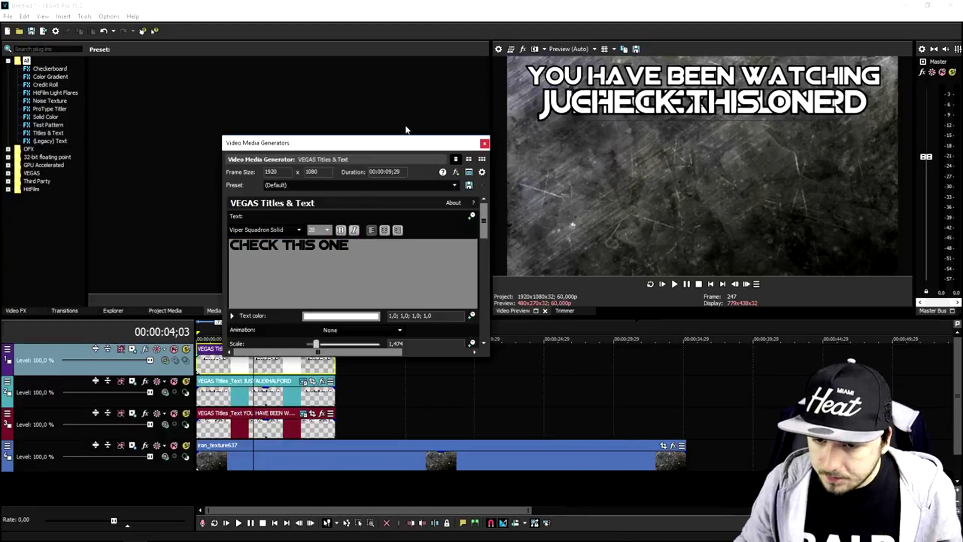
{"action": "left_click_drag", "start_coordinate": [570, 118], "coordinate": [564, 157]}
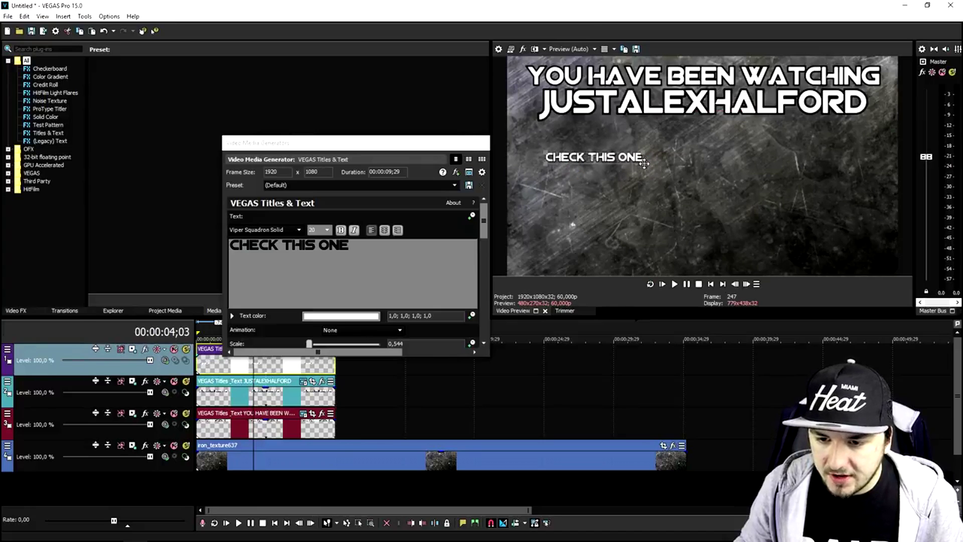
{"action": "mouse_move", "coordinate": [644, 161]}
{"action": "left_mouse_down"}
{"action": "mouse_move", "coordinate": [669, 168]}
{"action": "mouse_move", "coordinate": [654, 161]}
{"action": "left_mouse_up"}
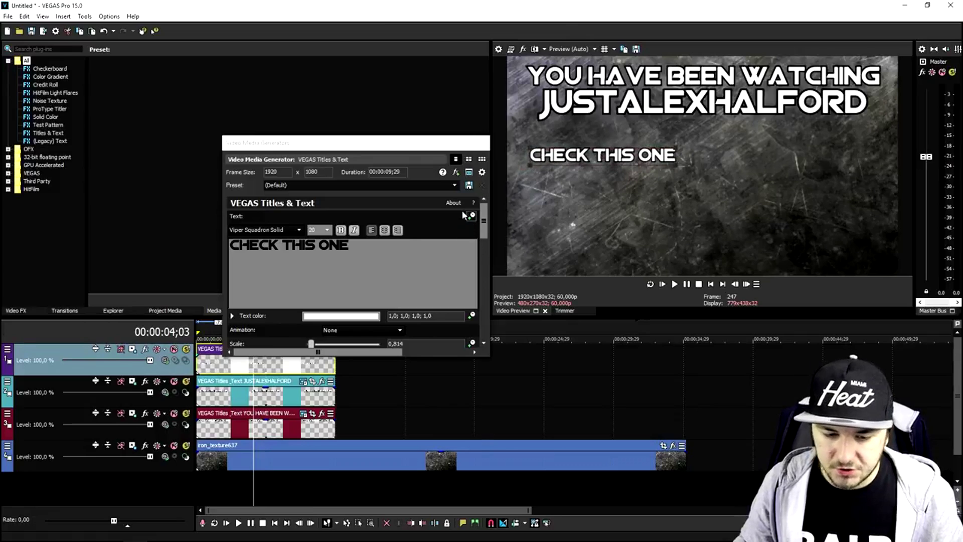
{"action": "left_click", "coordinate": [484, 144]}
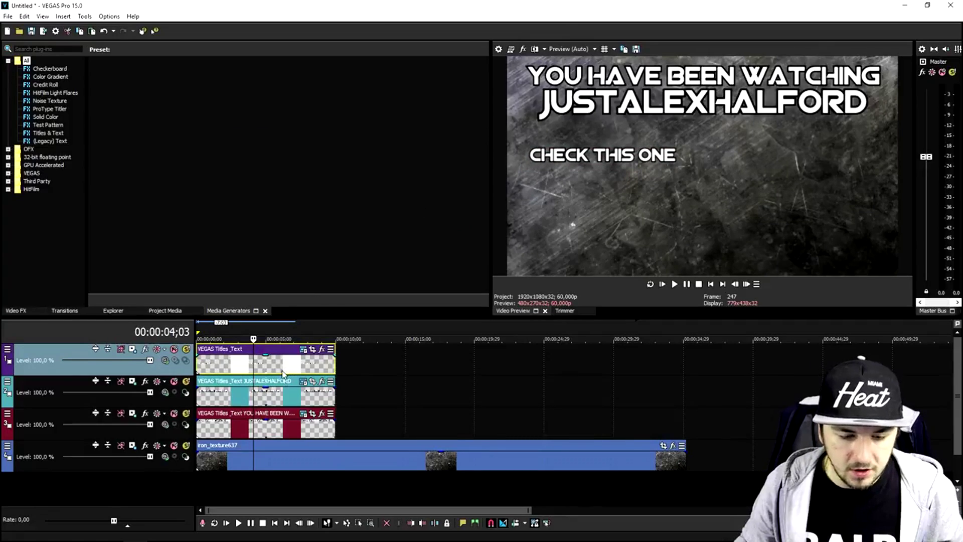
Insert another video track on top, paste a copy of the CHECK THIS ONE title onto it and move it to the timeline start
{"action": "right_click", "coordinate": [358, 364]}
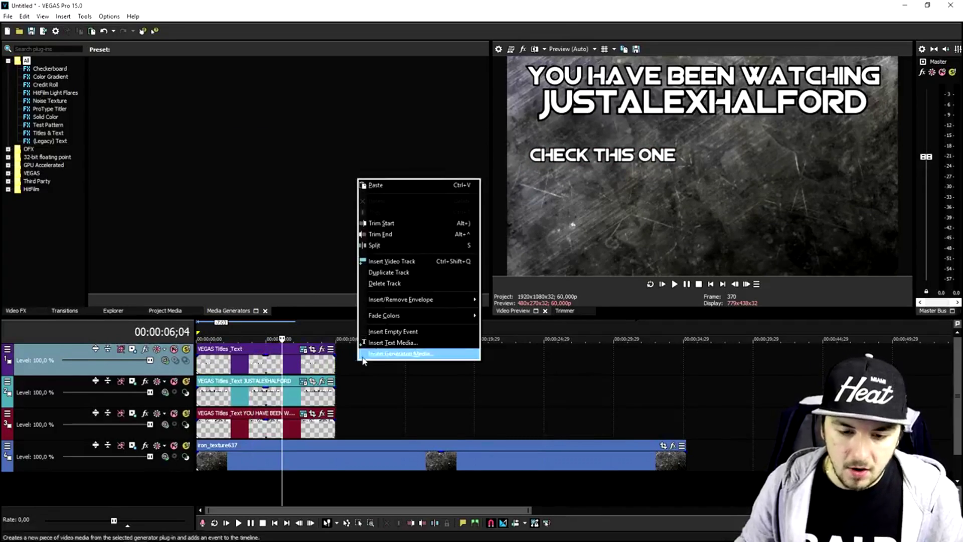
{"action": "left_click", "coordinate": [396, 260]}
{"action": "left_click", "coordinate": [254, 362]}
{"action": "key", "text": "ctrl+v"}
{"action": "key", "text": "Return"}
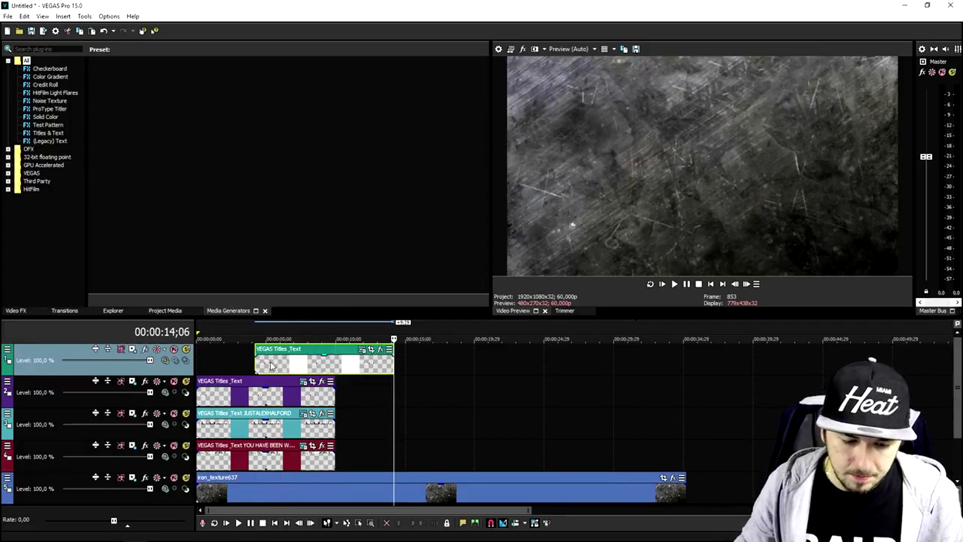
{"action": "left_click_drag", "start_coordinate": [279, 371], "coordinate": [221, 371]}
{"action": "double_click", "coordinate": [296, 357]}
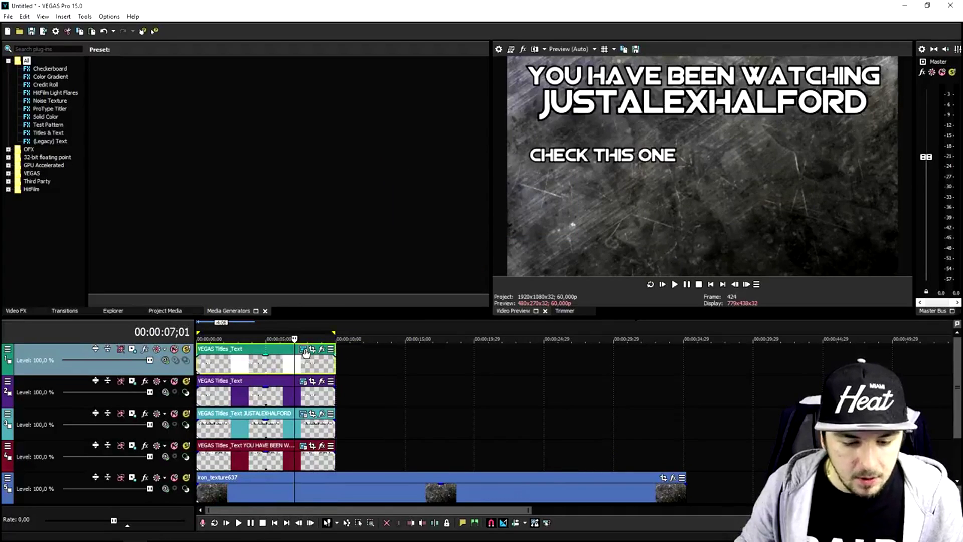
Extend the top title's text to CHECK THIS ONE TOO and place it beside CHECK THIS ONE, level with it in the right half of the frame
{"action": "left_click", "coordinate": [304, 351]}
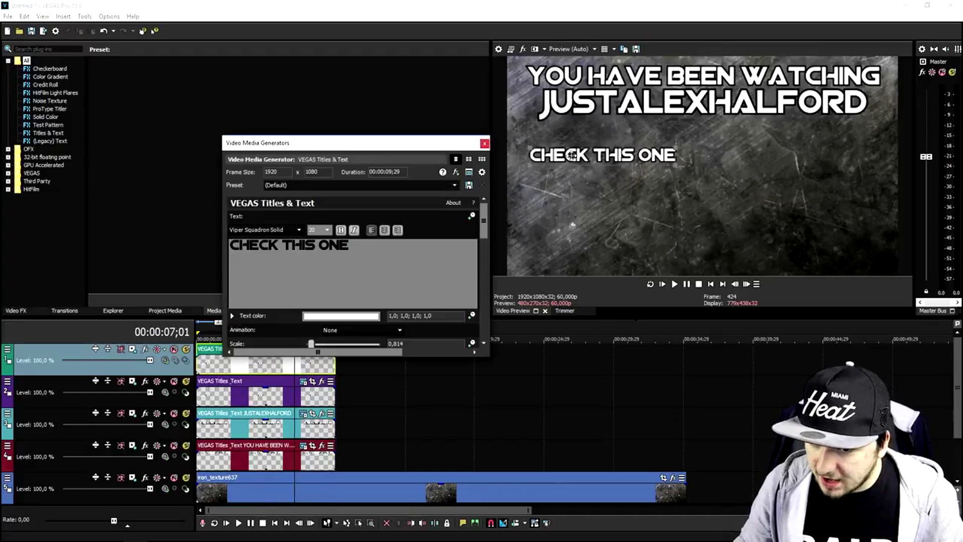
{"action": "left_click", "coordinate": [417, 246]}
{"action": "type", "text": "TOO"}
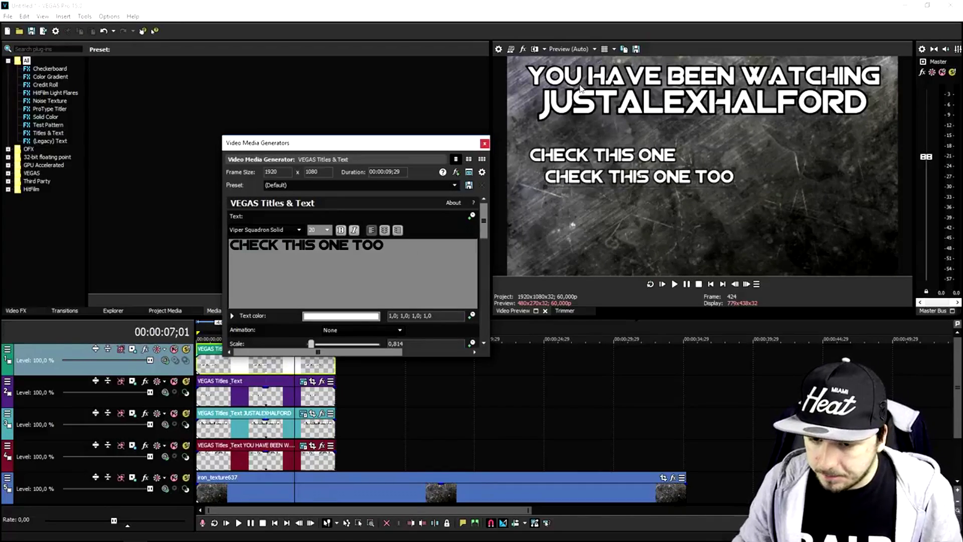
{"action": "left_click_drag", "start_coordinate": [611, 168], "coordinate": [762, 157]}
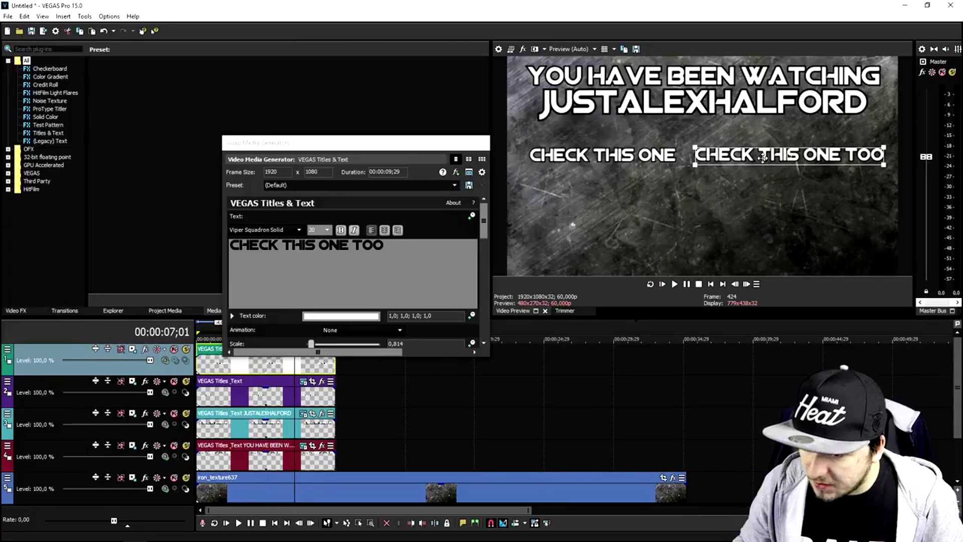
{"action": "left_click", "coordinate": [479, 147]}
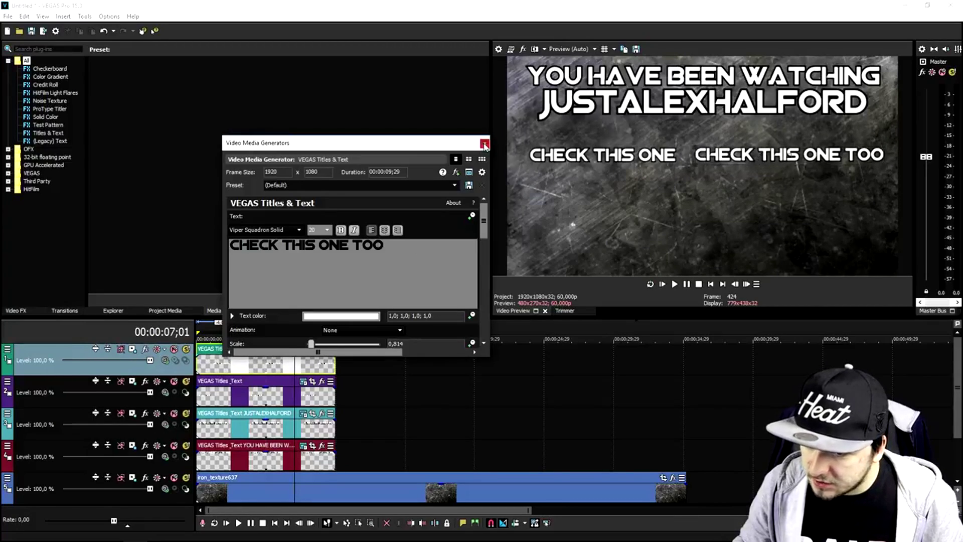
{"action": "left_click", "coordinate": [485, 144]}
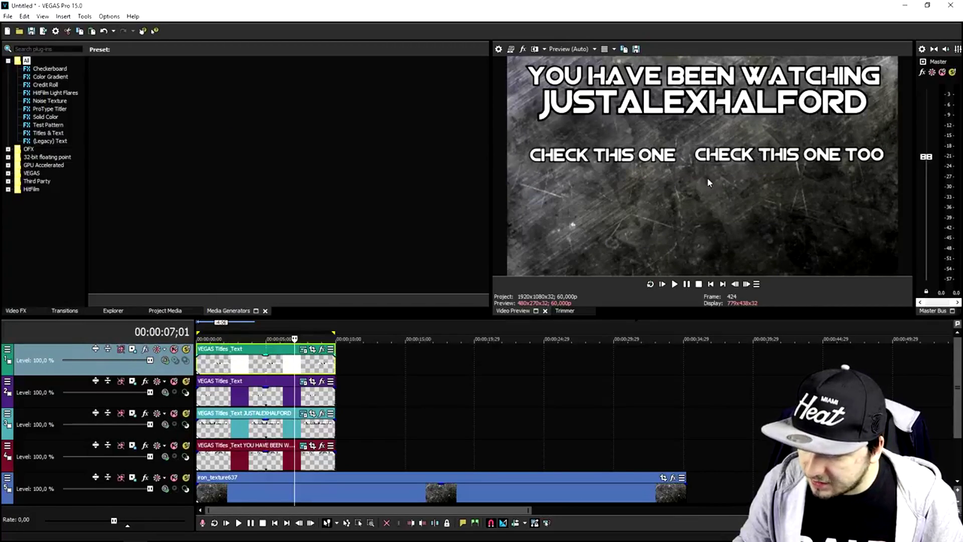
{"action": "left_click", "coordinate": [303, 350]}
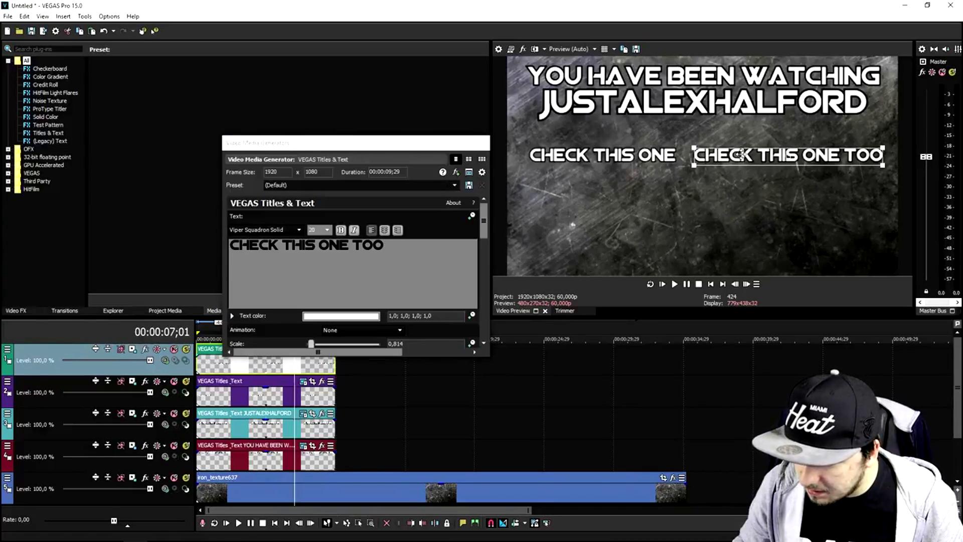
{"action": "left_click", "coordinate": [486, 144]}
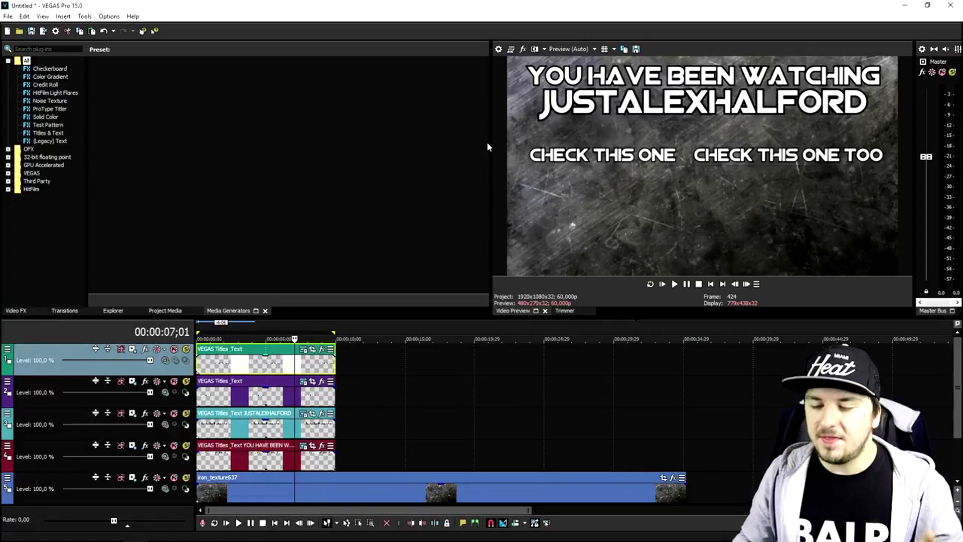
Add the song Rogers_Dean - No Doubt [NCS Release] as an audio track below the iron texture, starting at the beginning of the timeline
{"action": "key", "text": "Delete"}
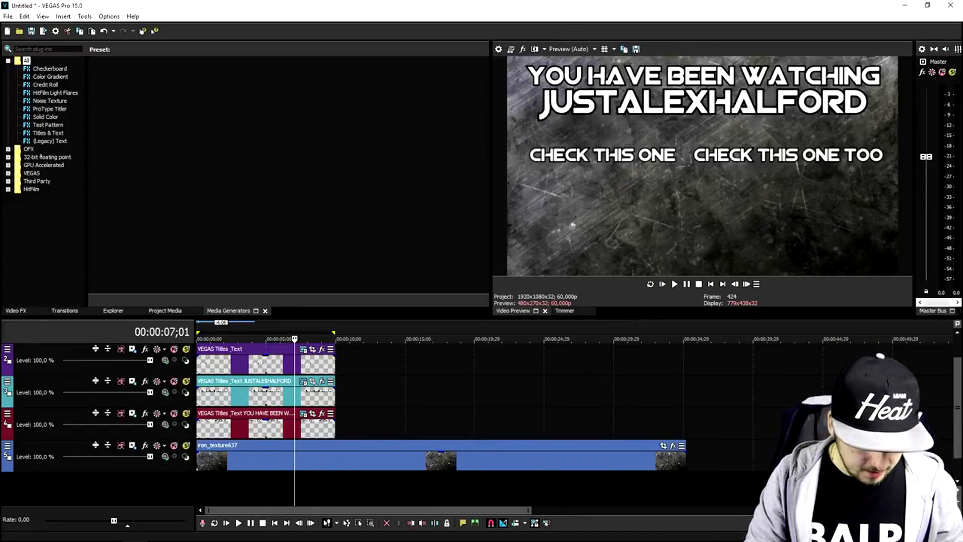
{"action": "left_click_drag", "start_coordinate": [962, 445], "coordinate": [598, 446]}
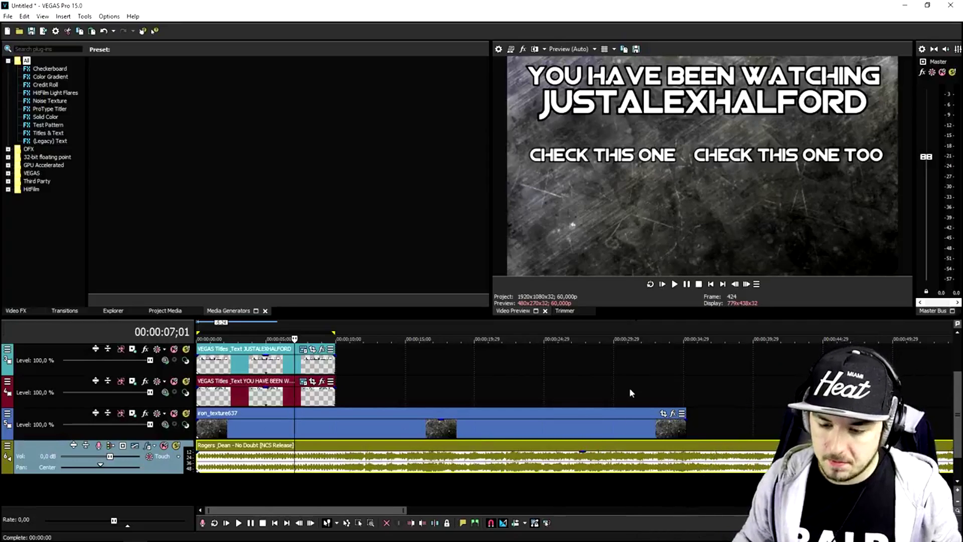
Play through the song to find the drop near one minute and split the audio event at 00:00:59;29
{"action": "left_click", "coordinate": [624, 323]}
{"action": "key", "text": "space"}
{"action": "scroll", "coordinate": [627, 344], "scroll_direction": "down", "scroll_amount": 2}
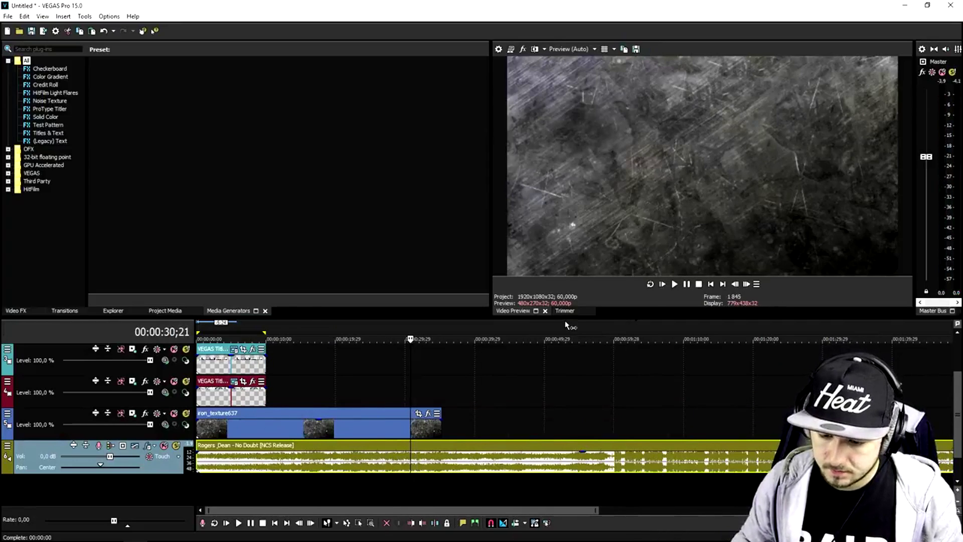
{"action": "left_click", "coordinate": [566, 339]}
{"action": "left_click", "coordinate": [606, 351]}
{"action": "scroll", "coordinate": [606, 351], "scroll_direction": "up", "scroll_amount": 3}
{"action": "key", "text": "space"}
{"action": "left_click", "coordinate": [607, 457]}
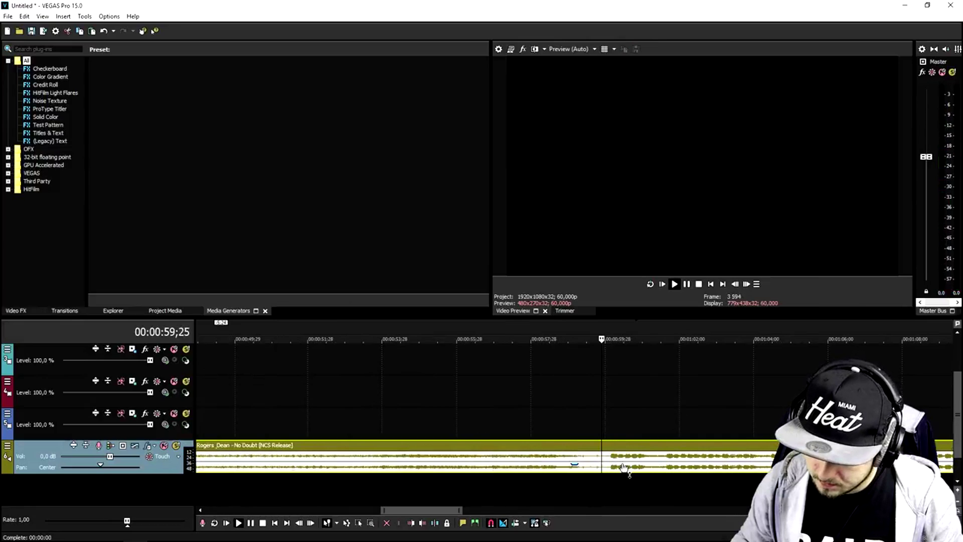
{"action": "key", "text": "space"}
{"action": "key", "text": "space"}
{"action": "key", "text": "s"}
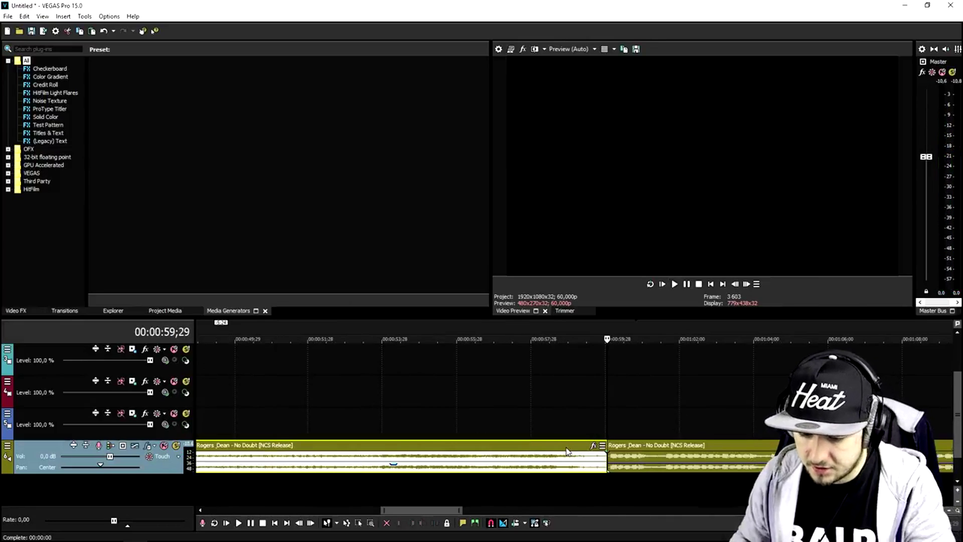
Delete the part of the song before the split and move the remaining audio to the start of the timeline
{"action": "scroll", "coordinate": [567, 452], "scroll_direction": "down", "scroll_amount": 5}
{"action": "key", "text": "Delete"}
{"action": "left_click_drag", "start_coordinate": [602, 456], "coordinate": [137, 454]}
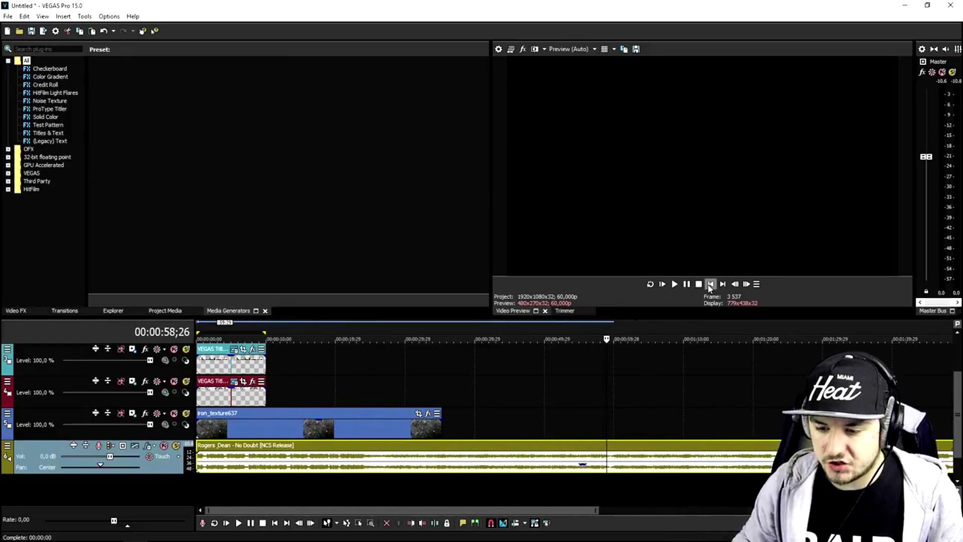
Play the end screen from the start, split the song at 00:00:11;26 and delete everything after the split
{"action": "key", "text": "Home"}
{"action": "scroll", "coordinate": [549, 349], "scroll_direction": "up", "scroll_amount": 5}
{"action": "key", "text": "space"}
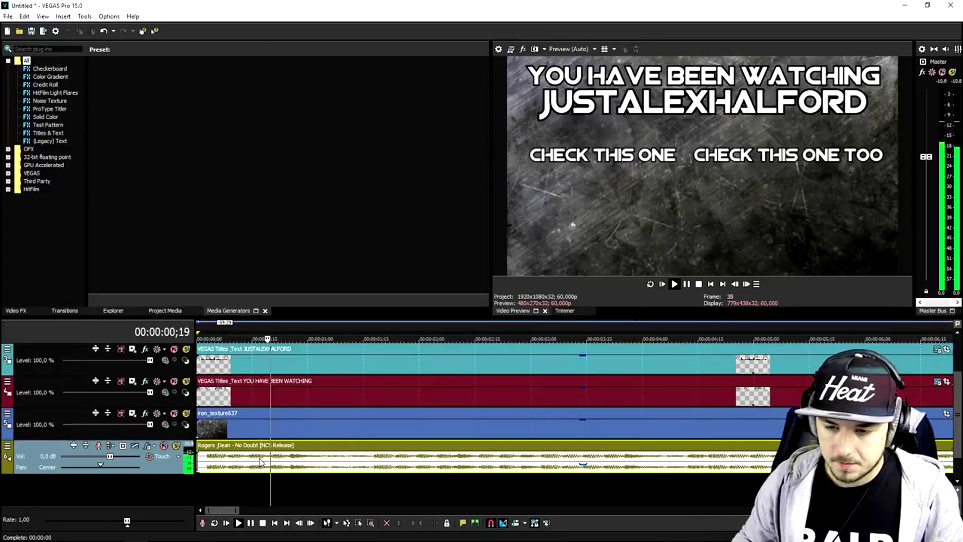
{"action": "scroll", "coordinate": [266, 459], "scroll_direction": "down", "scroll_amount": 3}
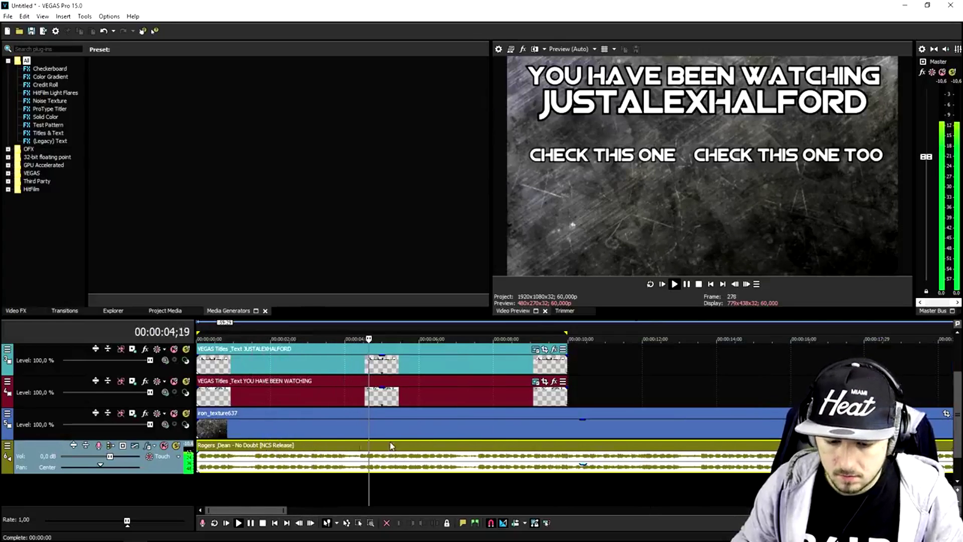
{"action": "scroll", "coordinate": [403, 448], "scroll_direction": "down", "scroll_amount": 1}
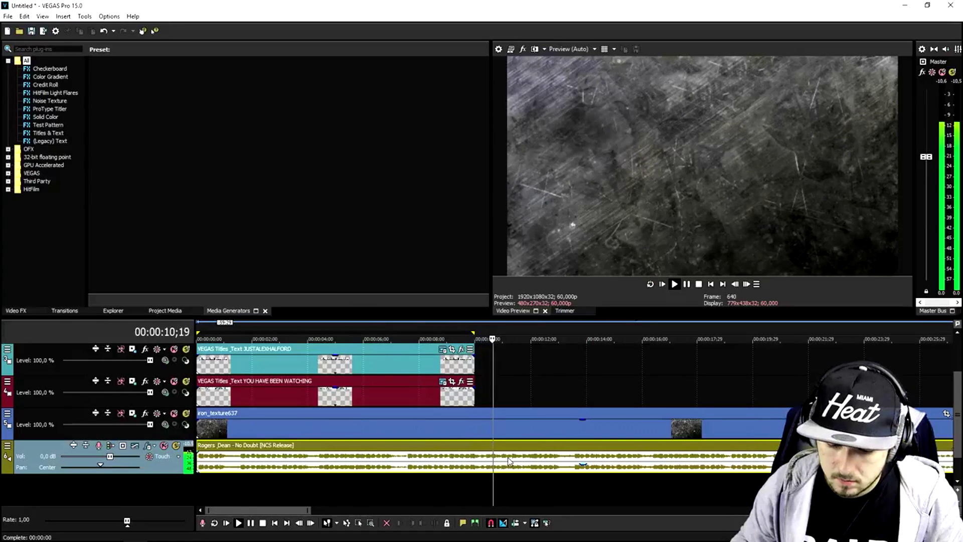
{"action": "key", "text": "Return"}
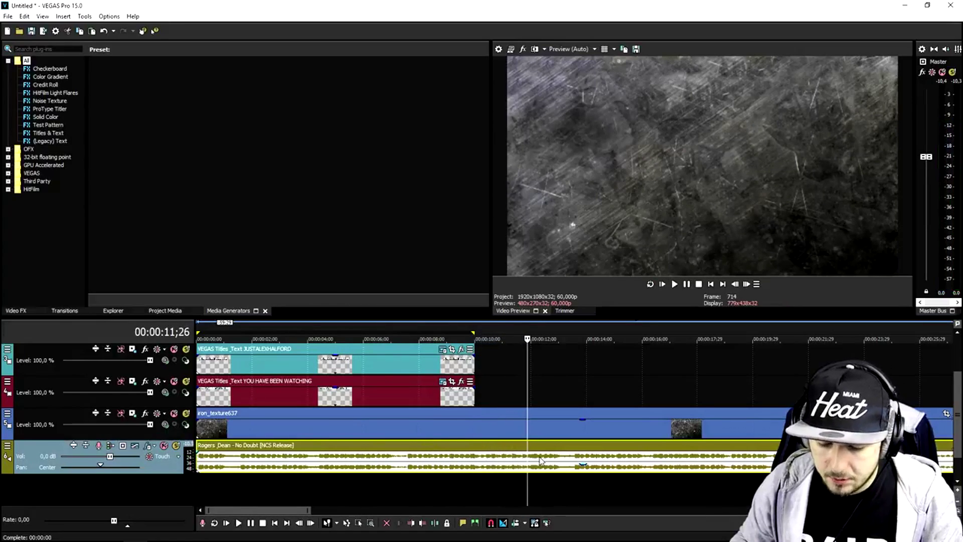
{"action": "key", "text": "s"}
{"action": "key", "text": "Delete"}
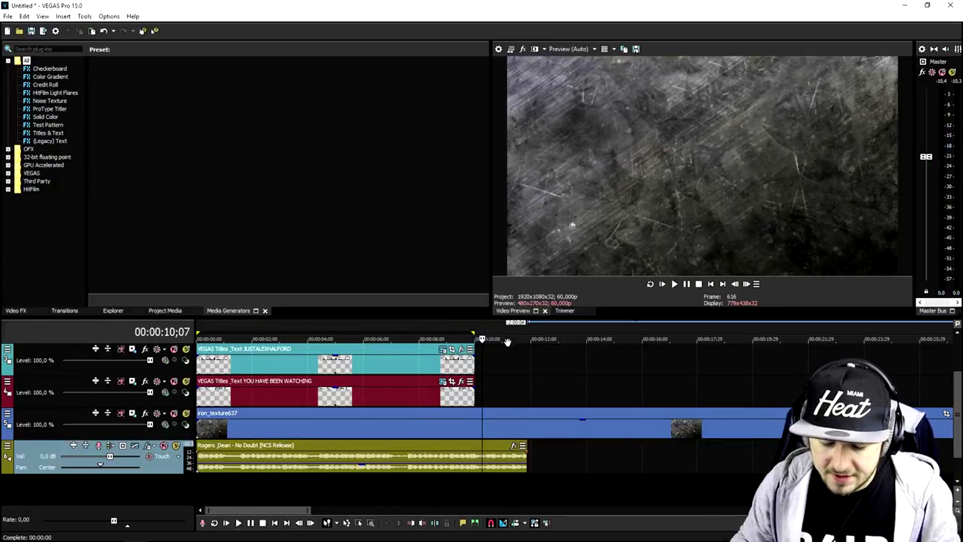
Add a short fade-out to the end of the song and play back the ending from about 00:00:09;28
{"action": "scroll", "coordinate": [571, 384], "scroll_direction": "up", "scroll_amount": 3}
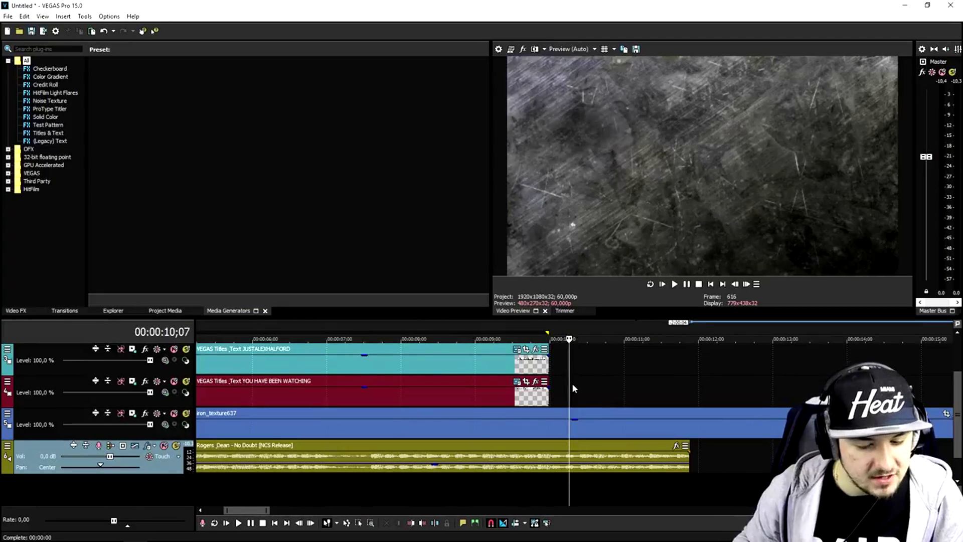
{"action": "left_click_drag", "start_coordinate": [688, 469], "coordinate": [642, 468]}
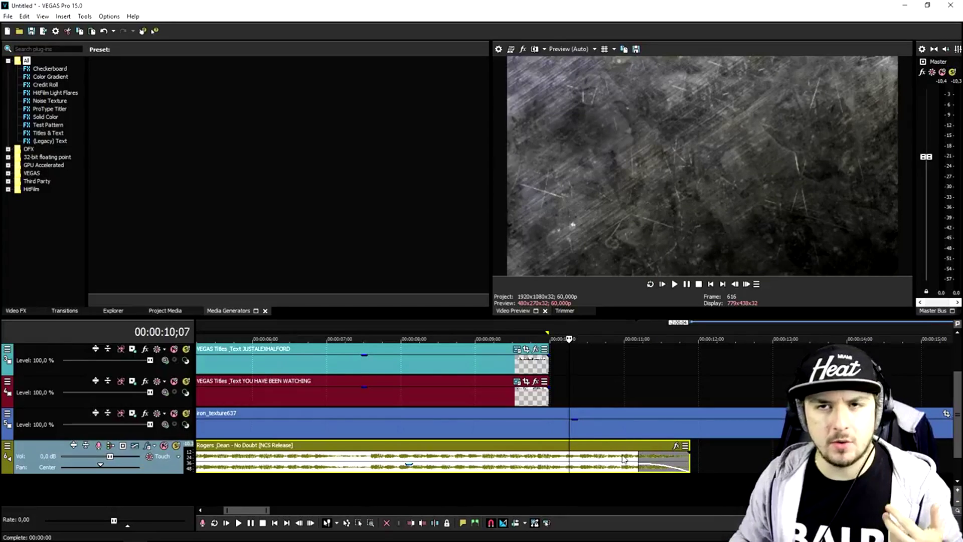
{"action": "left_click", "coordinate": [547, 332]}
{"action": "key", "text": "space"}
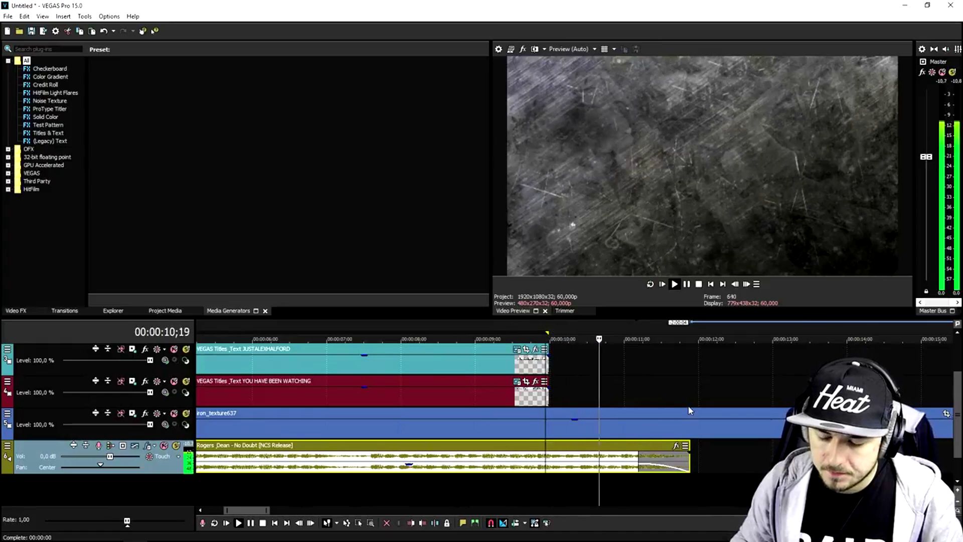
{"action": "key", "text": "space"}
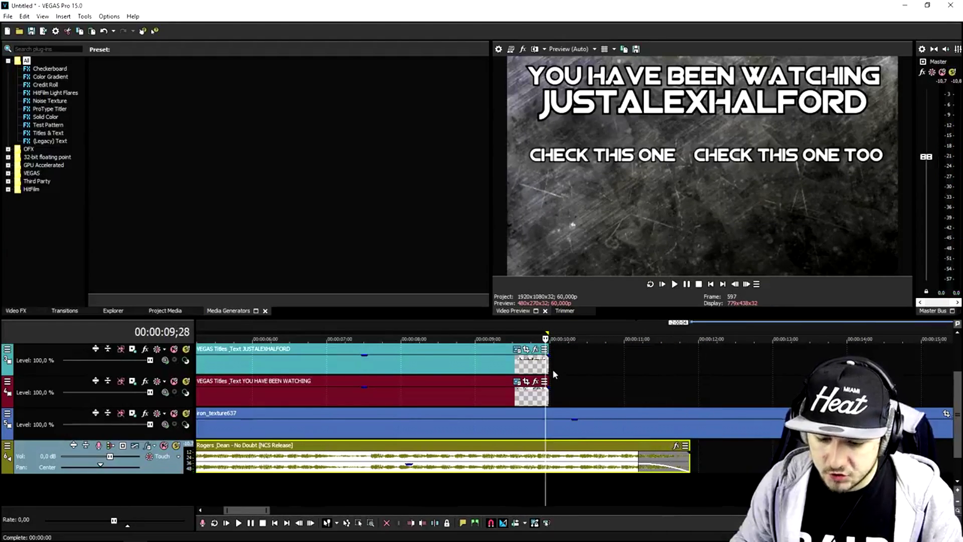
Extend the channel name and YOU HAVE BEEN WATCHING title events to the end of the song
{"action": "left_click_drag", "start_coordinate": [549, 359], "coordinate": [689, 359]}
{"action": "left_click_drag", "start_coordinate": [547, 394], "coordinate": [689, 395]}
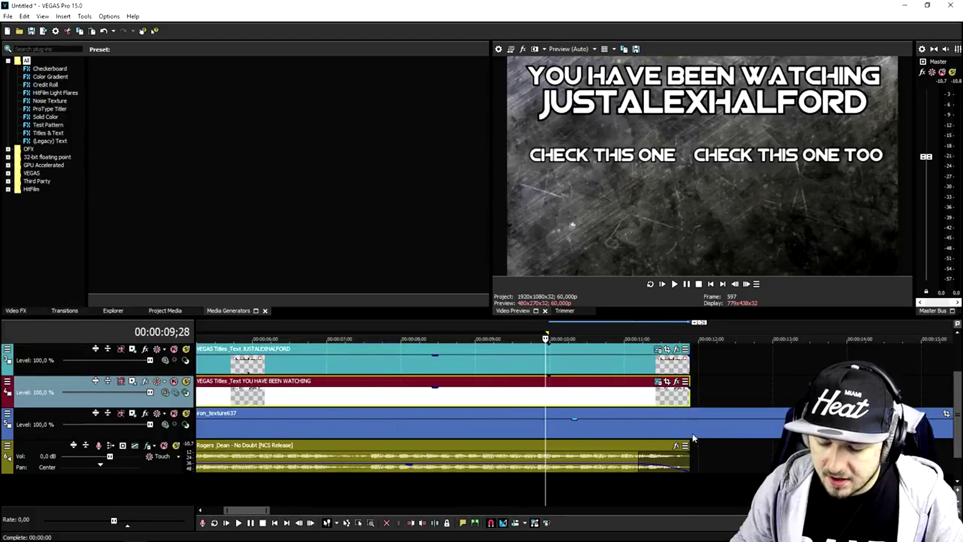
Split the iron texture event at the end of the song, 00:00:11;26, and delete the remainder
{"action": "left_click", "coordinate": [693, 438]}
{"action": "key", "text": "s"}
{"action": "scroll", "coordinate": [693, 438], "scroll_direction": "down", "scroll_amount": 3}
{"action": "key", "text": "Delete"}
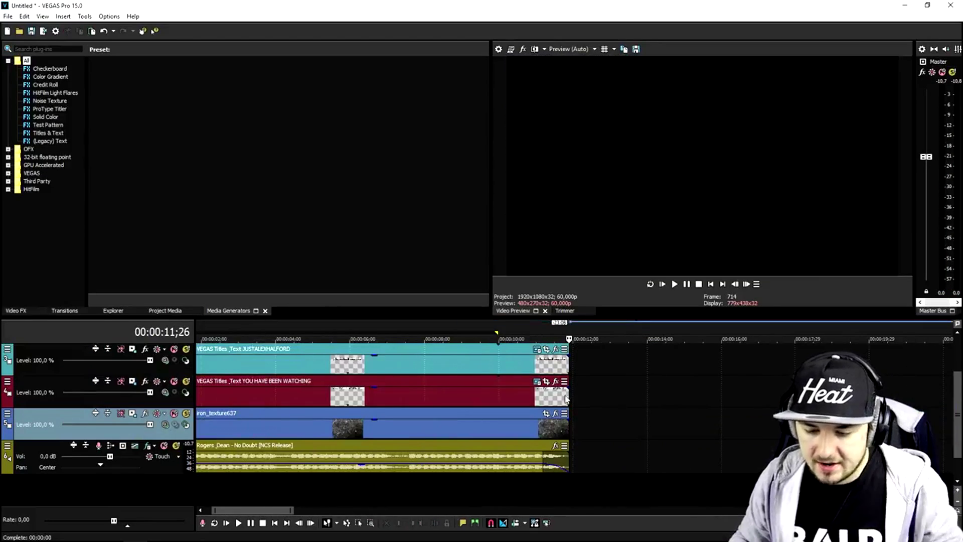
Extend the CHECK THIS ONE and CHECK THIS ONE TOO title events to the end of the song
{"action": "scroll", "coordinate": [542, 370], "scroll_direction": "up", "scroll_amount": 1}
{"action": "left_click_drag", "start_coordinate": [504, 365], "coordinate": [568, 364]}
{"action": "left_click", "coordinate": [711, 284]}
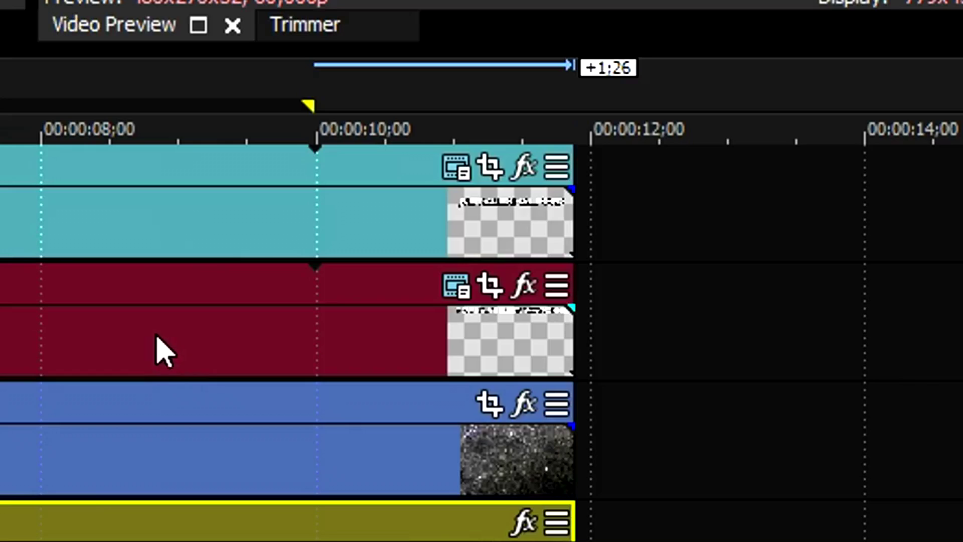
{"action": "scroll", "coordinate": [161, 348], "scroll_direction": "up", "scroll_amount": 3}
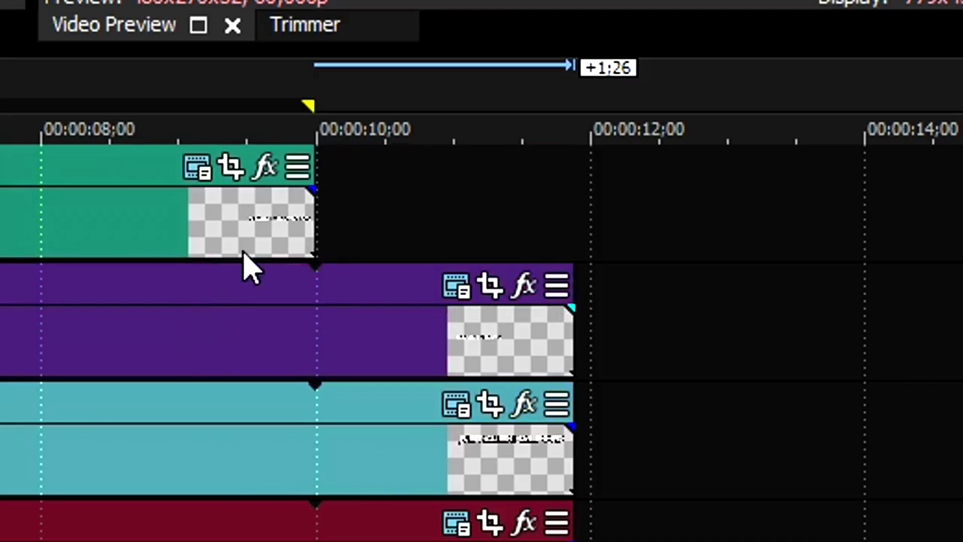
{"action": "left_click", "coordinate": [315, 213]}
{"action": "left_click_drag", "start_coordinate": [315, 212], "coordinate": [573, 213]}
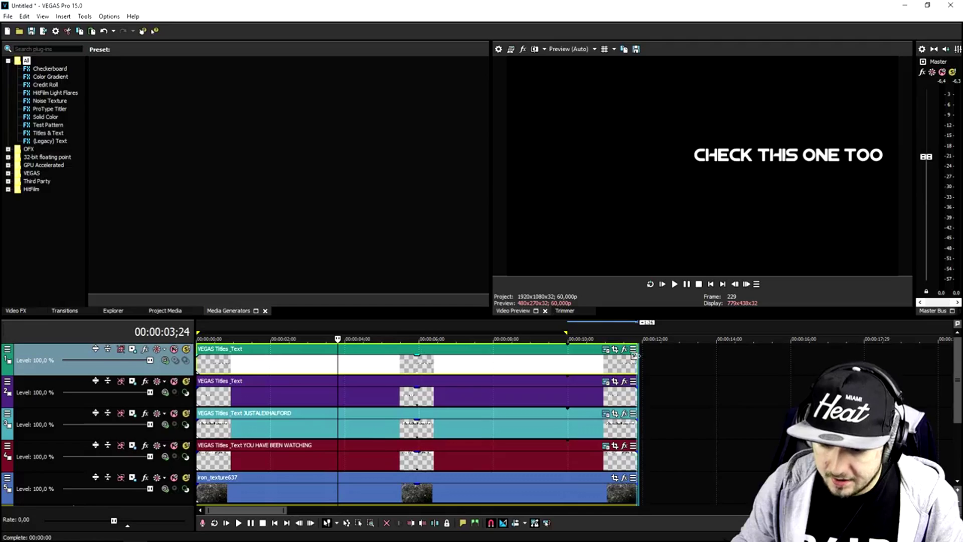
{"action": "left_click", "coordinate": [52, 259]}
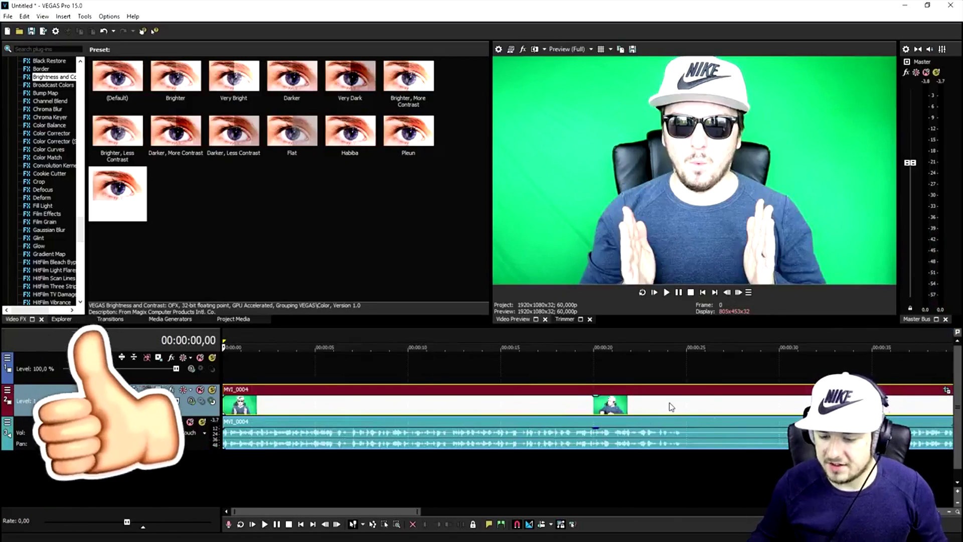
Find the crossed-arms frame at 00:00:25,09 in the MVI_0004 clip and open the option to save it as a snapshot file
{"action": "left_click", "coordinate": [671, 407]}
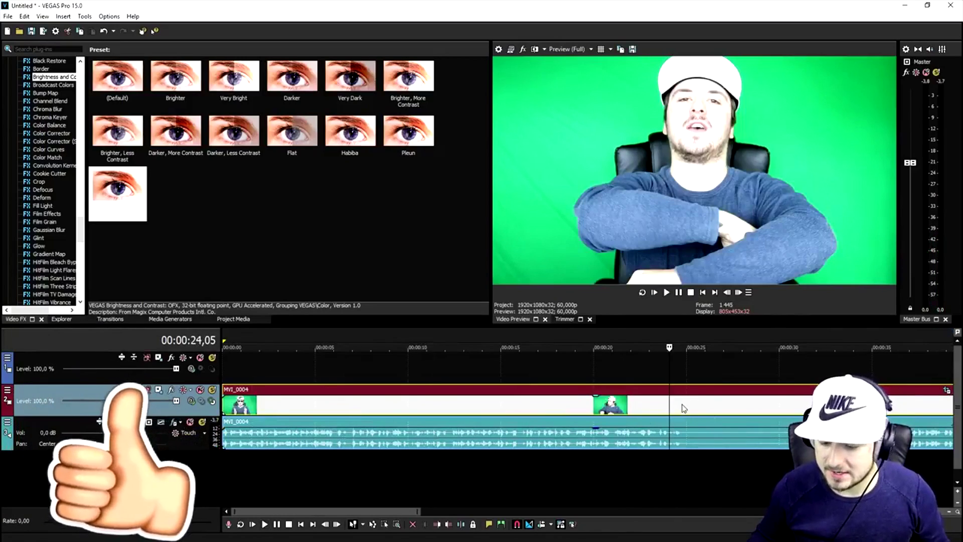
{"action": "left_click", "coordinate": [668, 404]}
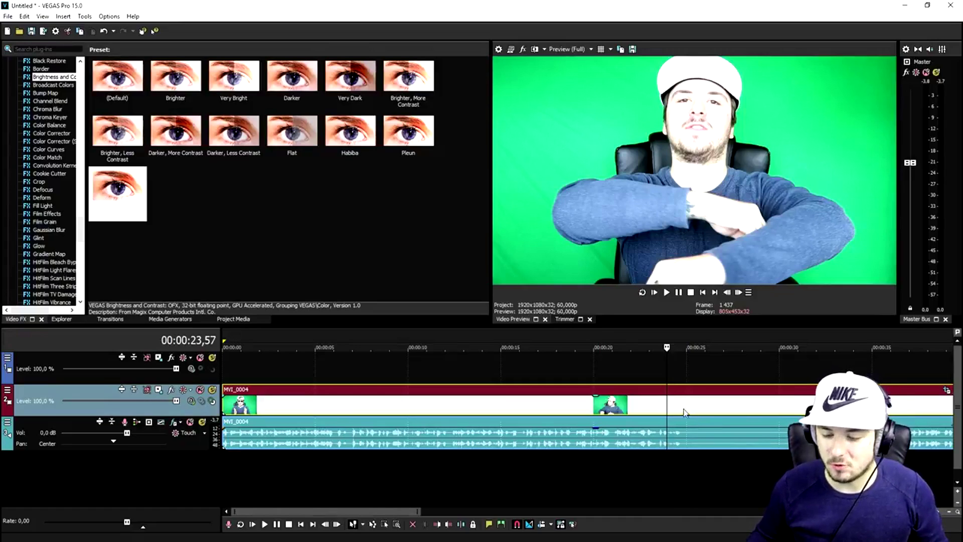
{"action": "left_click", "coordinate": [666, 409]}
{"action": "scroll", "coordinate": [672, 414], "scroll_direction": "up", "scroll_amount": 3}
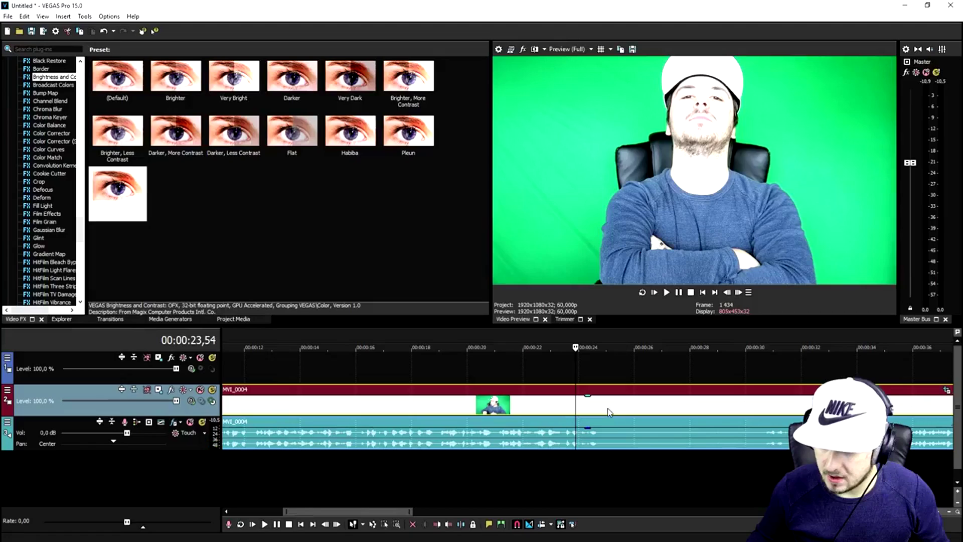
{"action": "left_click", "coordinate": [611, 411]}
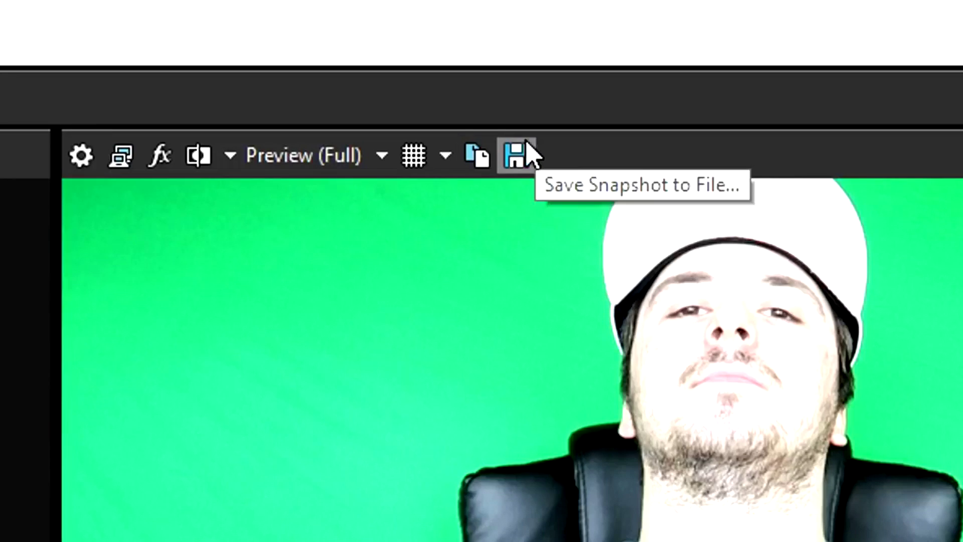
{"action": "left_click", "coordinate": [518, 157]}
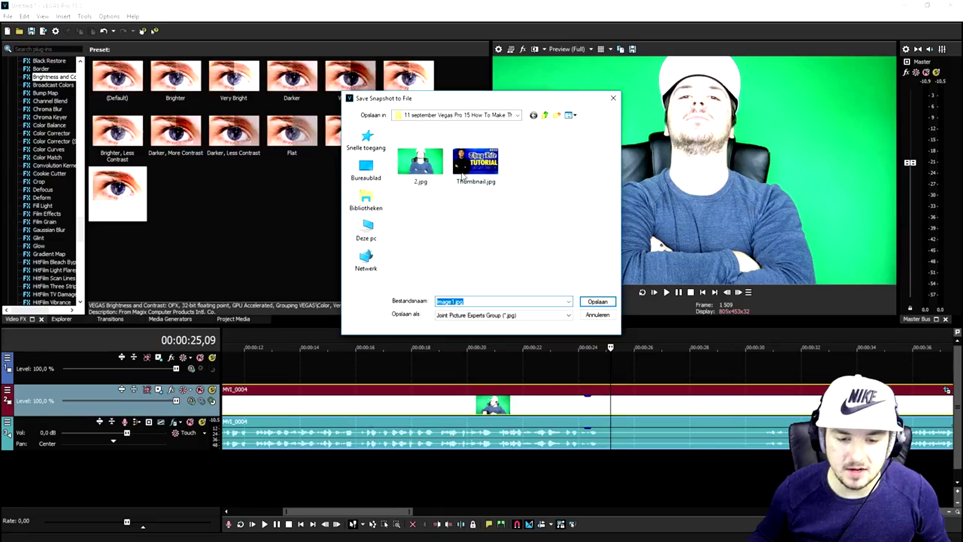
{"action": "left_click", "coordinate": [506, 277]}
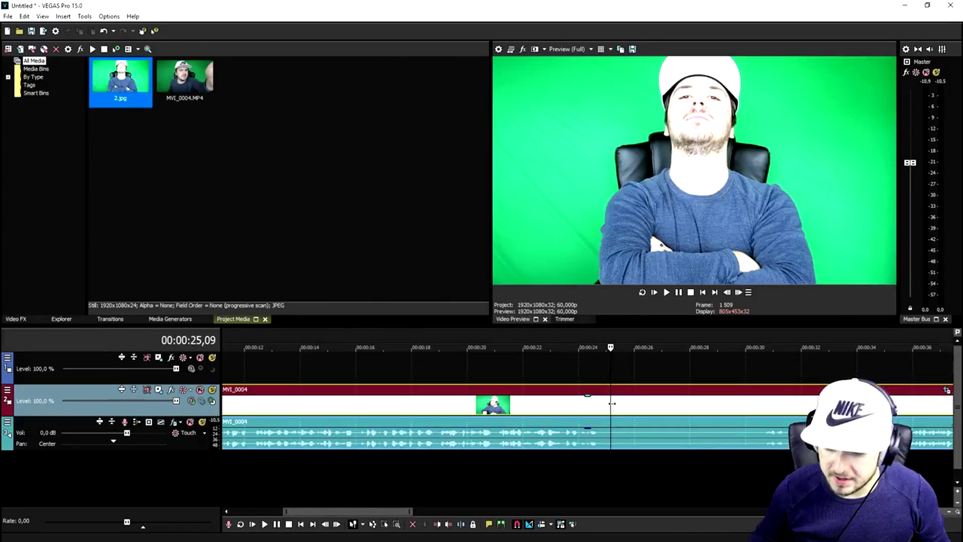
Split MVI_0004 at 00:00:25,09, move the second part further along the timeline and insert the 2.jpg still directly after the first part
{"action": "key", "text": "s"}
{"action": "scroll", "coordinate": [611, 404], "scroll_direction": "down", "scroll_amount": 5}
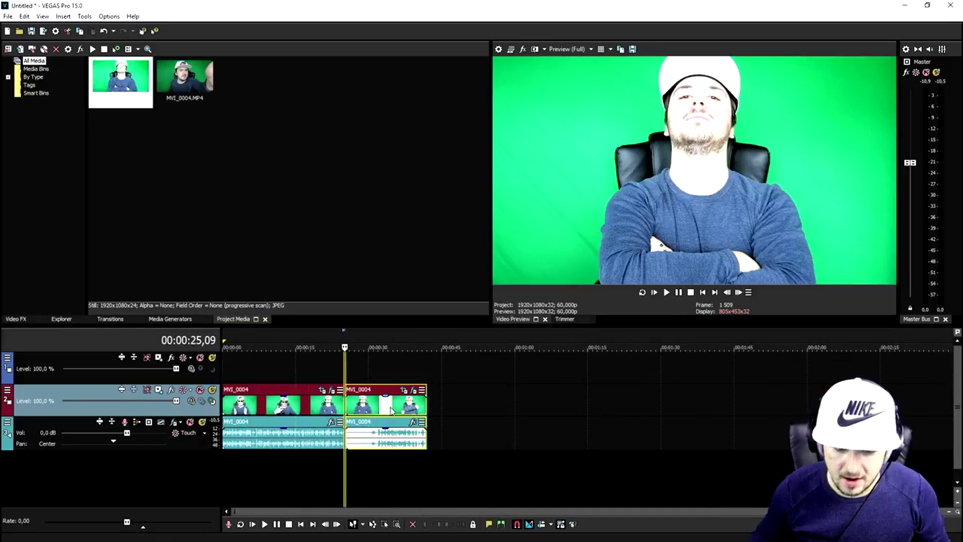
{"action": "left_click_drag", "start_coordinate": [385, 404], "coordinate": [496, 405]}
{"action": "left_click_drag", "start_coordinate": [120, 87], "coordinate": [351, 398]}
{"action": "scroll", "coordinate": [664, 365], "scroll_direction": "up", "scroll_amount": 8}
{"action": "left_click_drag", "start_coordinate": [567, 340], "coordinate": [576, 333]}
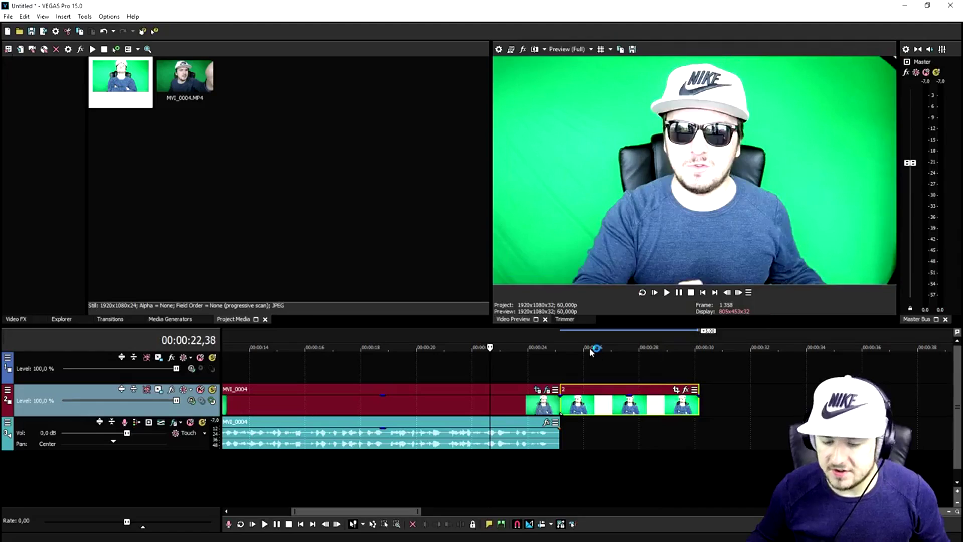
{"action": "key", "text": "space"}
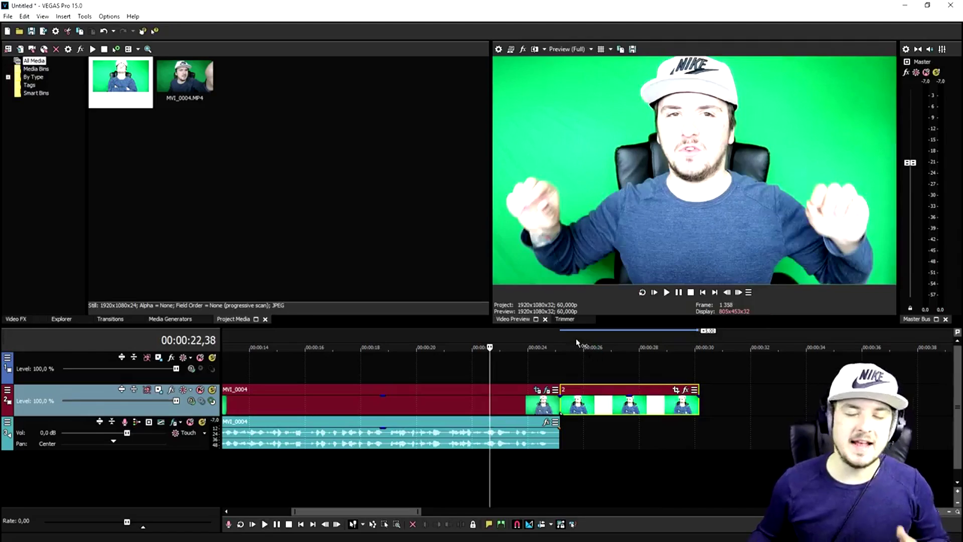
Duplicate the 2.jpg still event and place the copy directly after the original on the same track
{"action": "left_click", "coordinate": [609, 409]}
{"action": "scroll", "coordinate": [605, 416], "scroll_direction": "down", "scroll_amount": 2}
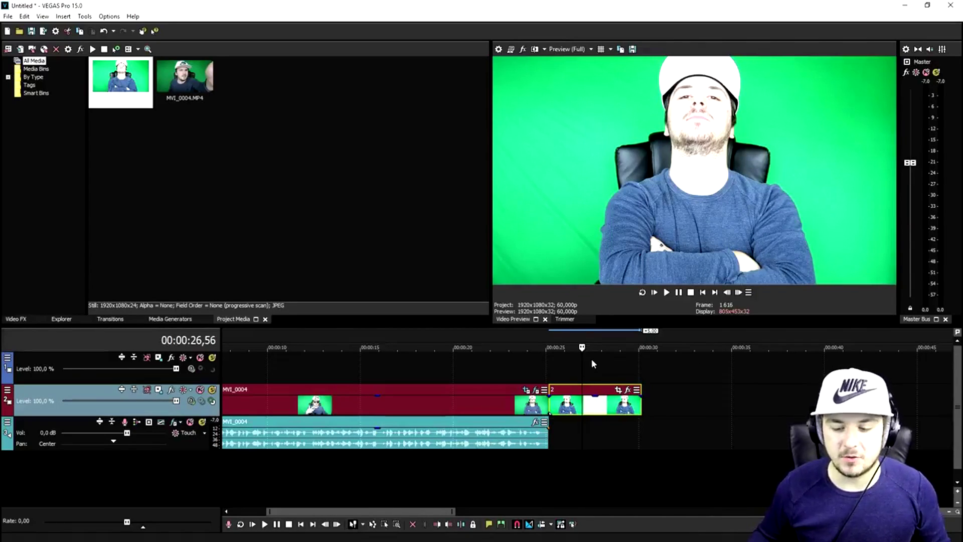
{"action": "left_click", "coordinate": [659, 407]}
{"action": "key", "text": "ctrl+v"}
{"action": "left_click_drag", "start_coordinate": [674, 404], "coordinate": [661, 405]}
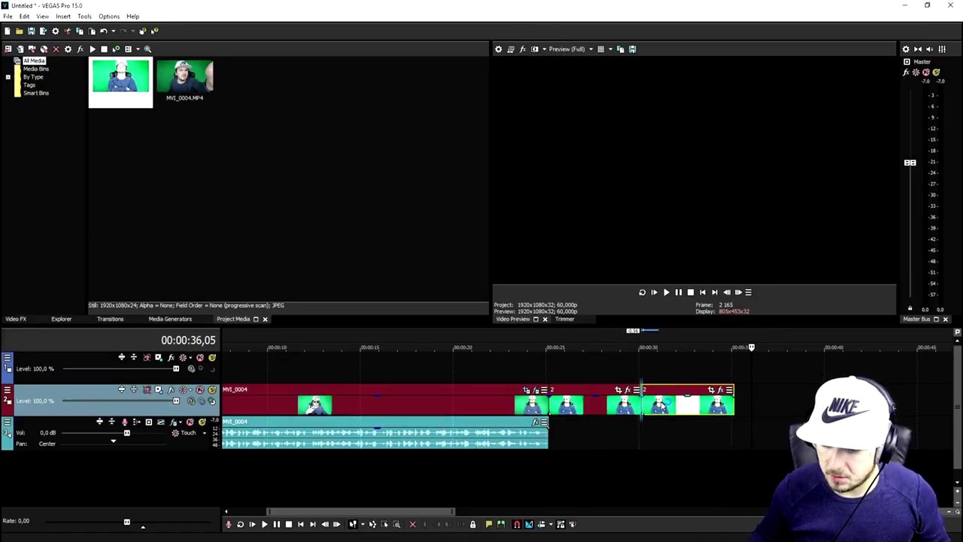
{"action": "left_click", "coordinate": [661, 405]}
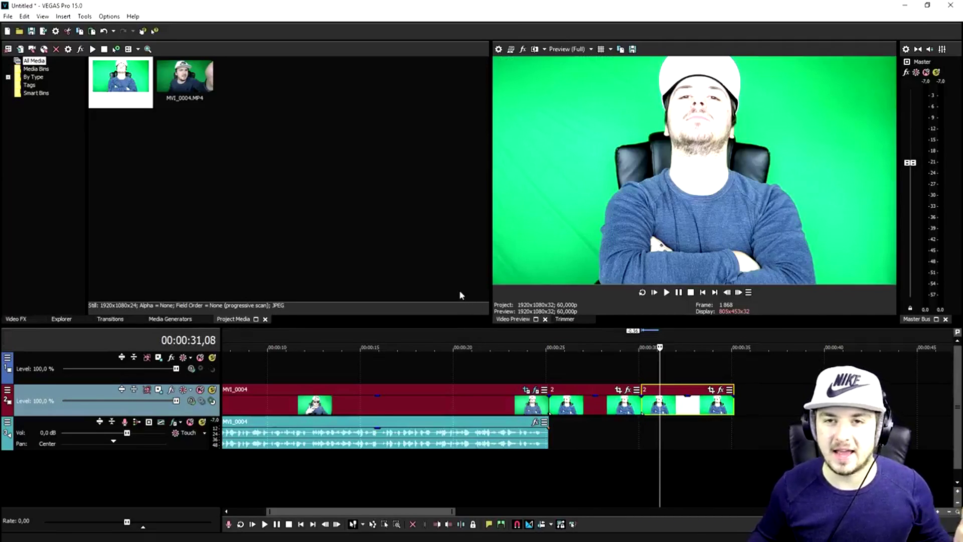
Apply the default Black and White effect to the second still and overlap it with the first still as a crossfade
{"action": "left_click", "coordinate": [15, 319]}
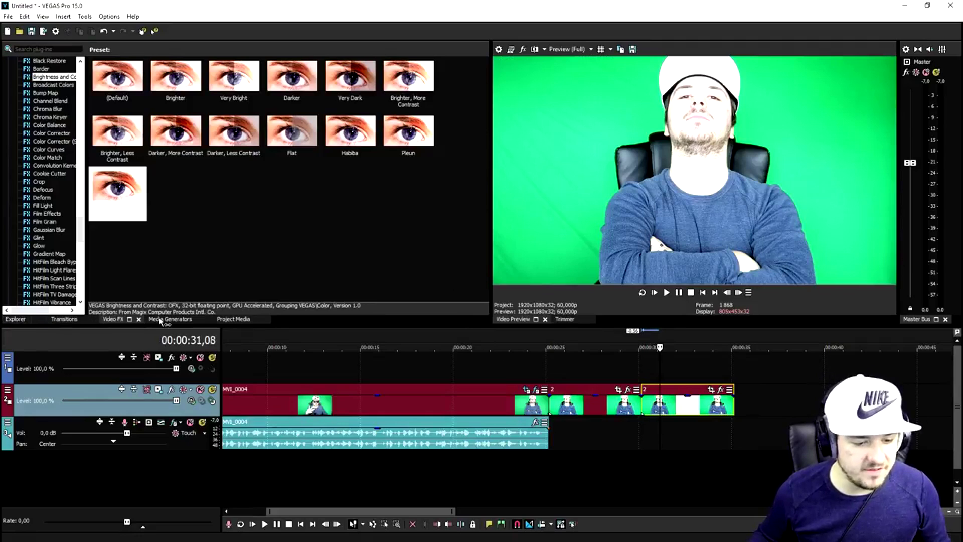
{"action": "scroll", "coordinate": [56, 98], "scroll_direction": "up", "scroll_amount": 4}
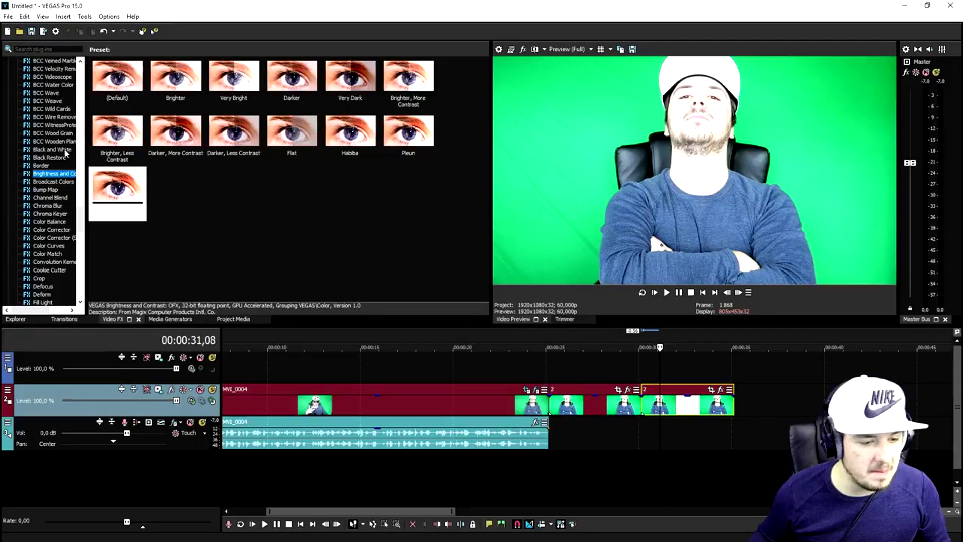
{"action": "left_click", "coordinate": [56, 150]}
{"action": "left_click_drag", "start_coordinate": [118, 74], "coordinate": [695, 405]}
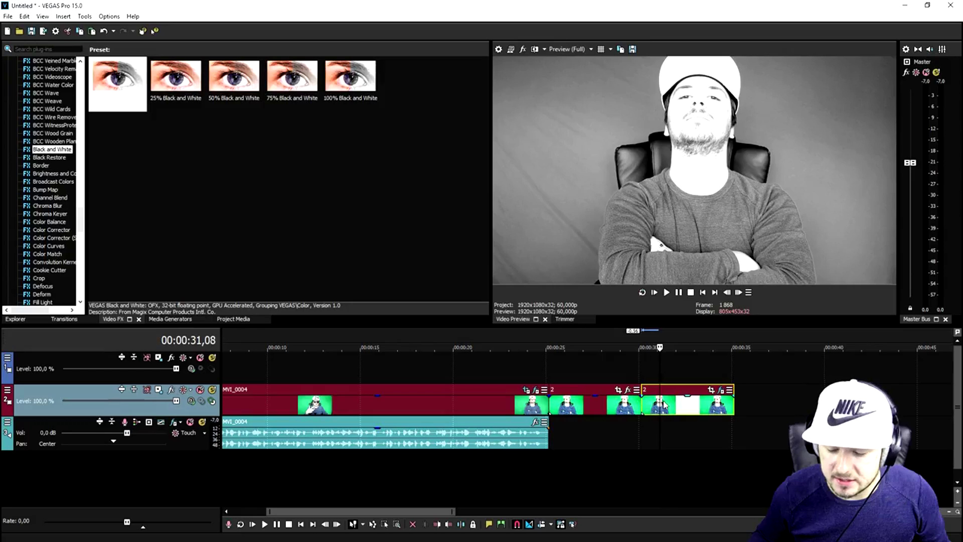
{"action": "left_click_drag", "start_coordinate": [664, 405], "coordinate": [650, 405]}
{"action": "left_click", "coordinate": [527, 334]}
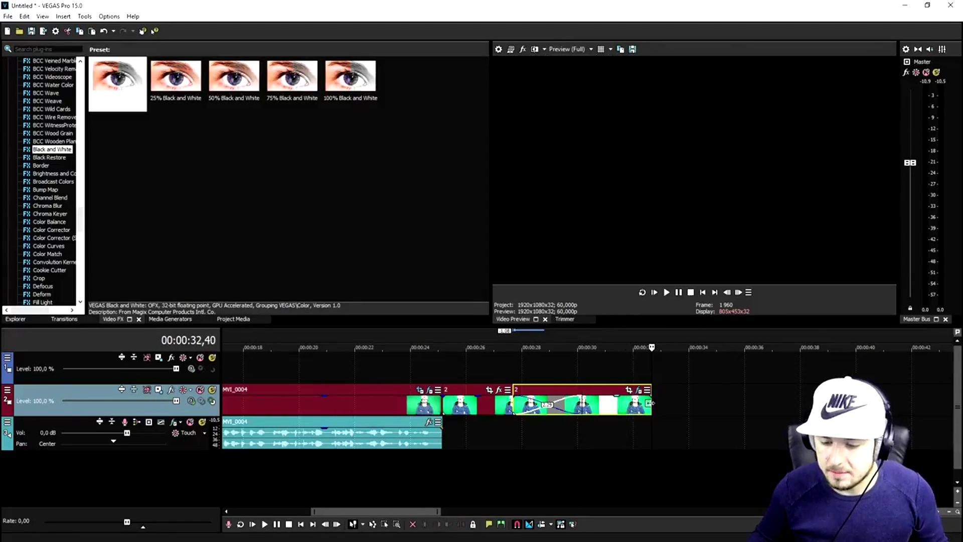
Paste another black-and-white still at 00:00:32,40 and add a Pan/Crop keyframe zooming in on the face to about 1412.7 by 794.6
{"action": "key", "text": "ctrl+v"}
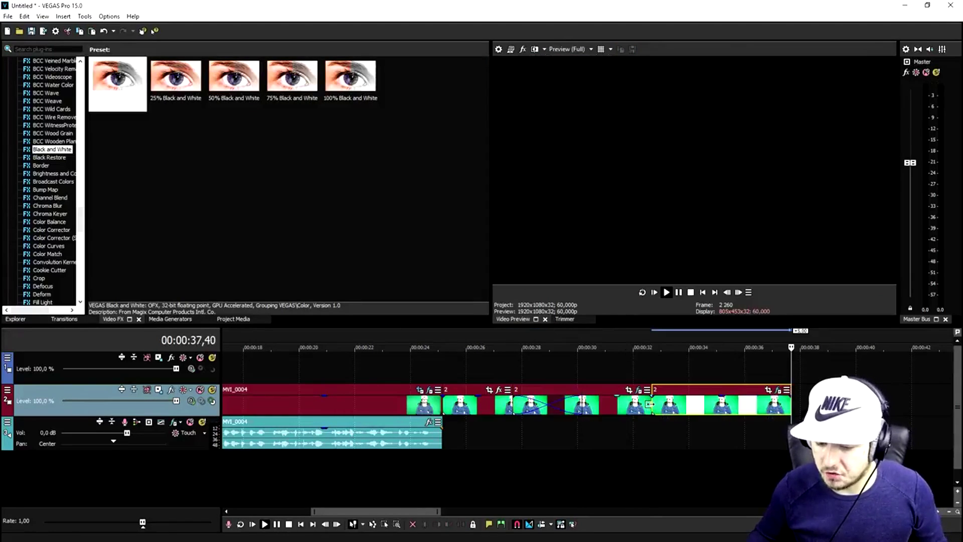
{"action": "left_click", "coordinate": [668, 403]}
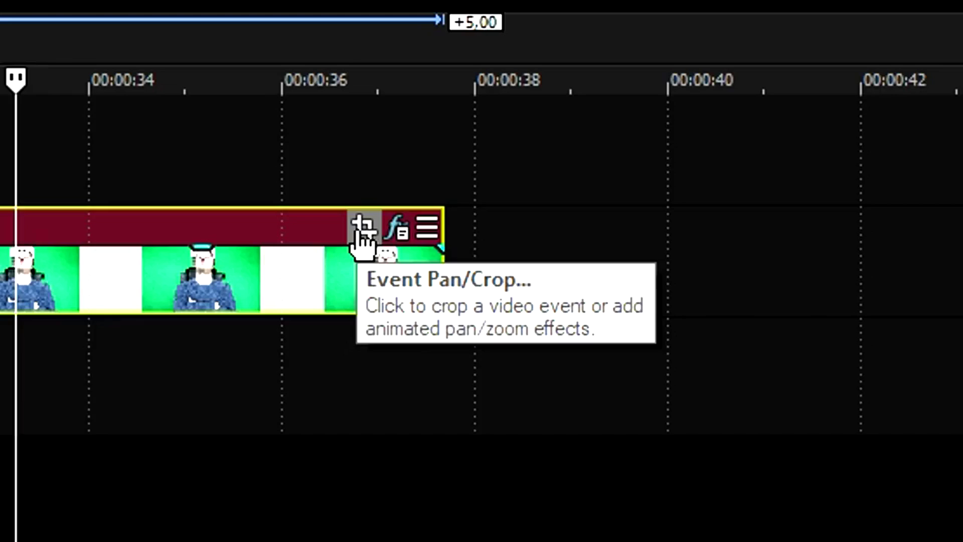
{"action": "left_click", "coordinate": [768, 391]}
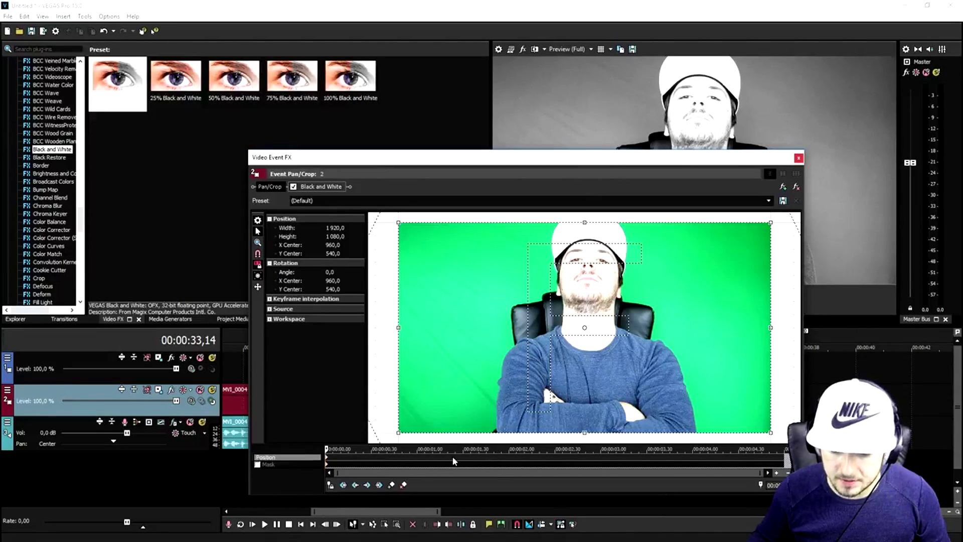
{"action": "left_click_drag", "start_coordinate": [766, 223], "coordinate": [685, 246]}
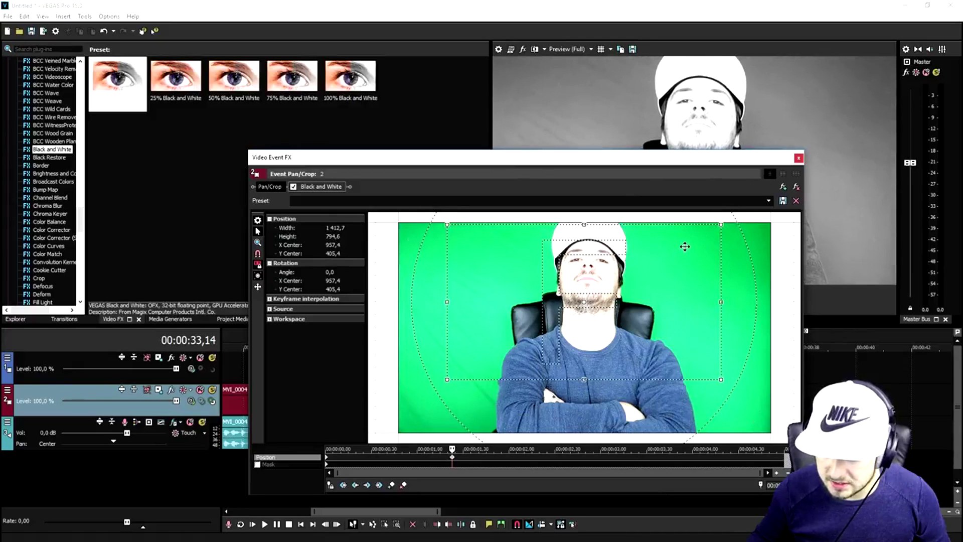
{"action": "left_click", "coordinate": [795, 161]}
{"action": "left_click", "coordinate": [423, 339]}
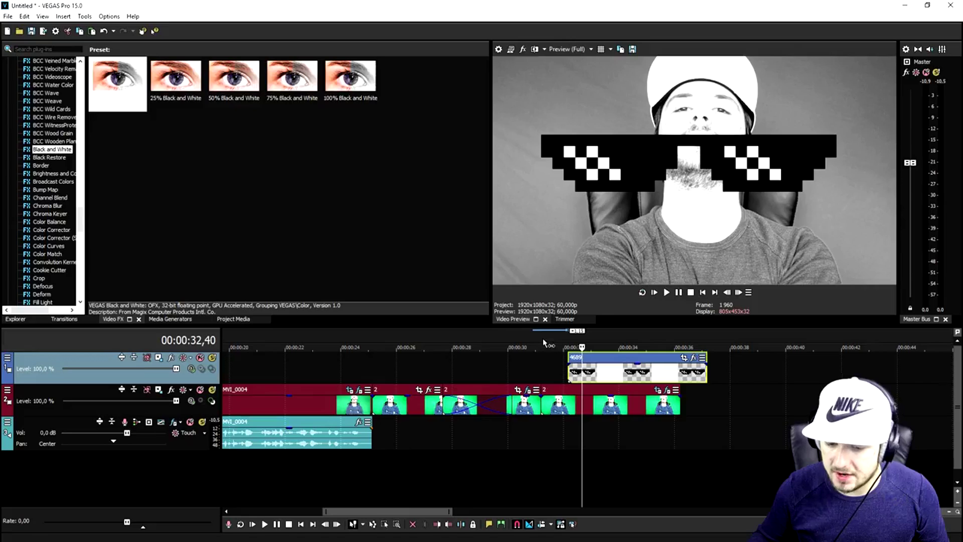
Trim the pixel sunglasses event 4689 so that it ends together with the last black-and-white still
{"action": "left_click", "coordinate": [542, 344]}
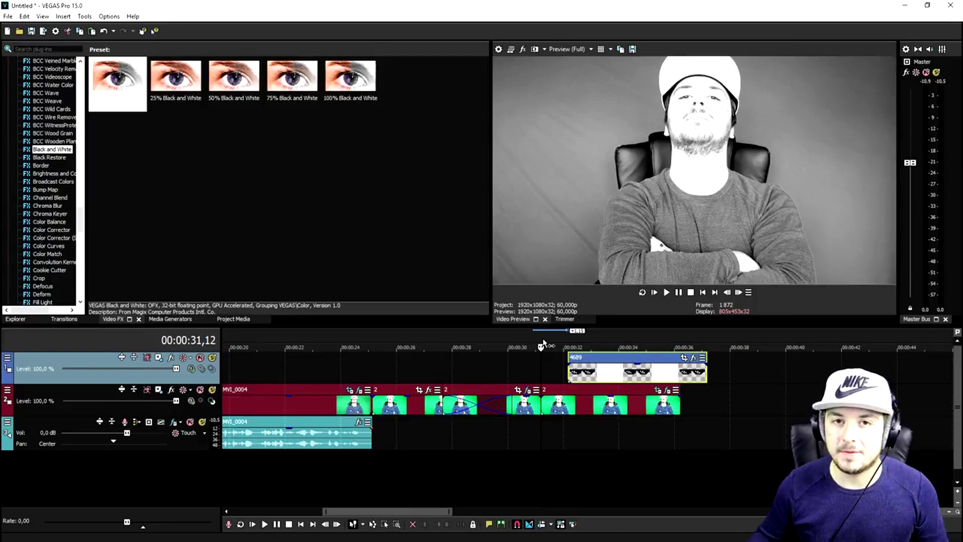
{"action": "scroll", "coordinate": [633, 382], "scroll_direction": "up", "scroll_amount": 3}
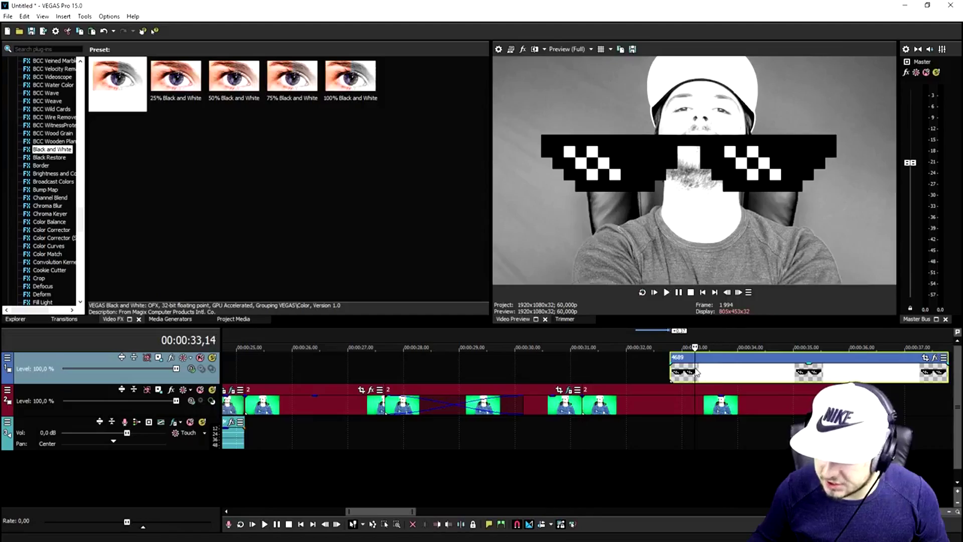
{"action": "scroll", "coordinate": [707, 373], "scroll_direction": "down", "scroll_amount": 3}
{"action": "left_click", "coordinate": [707, 374]}
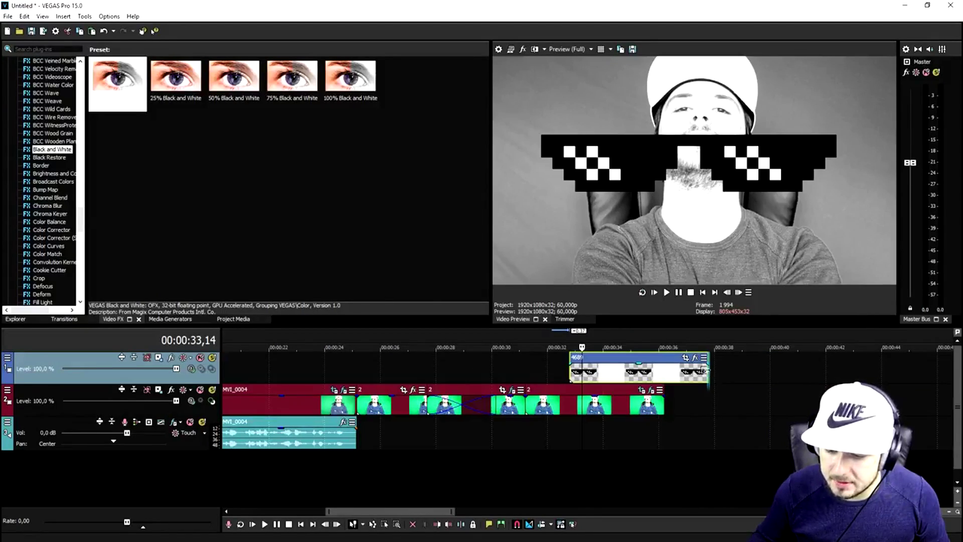
{"action": "left_click_drag", "start_coordinate": [707, 370], "coordinate": [664, 370]}
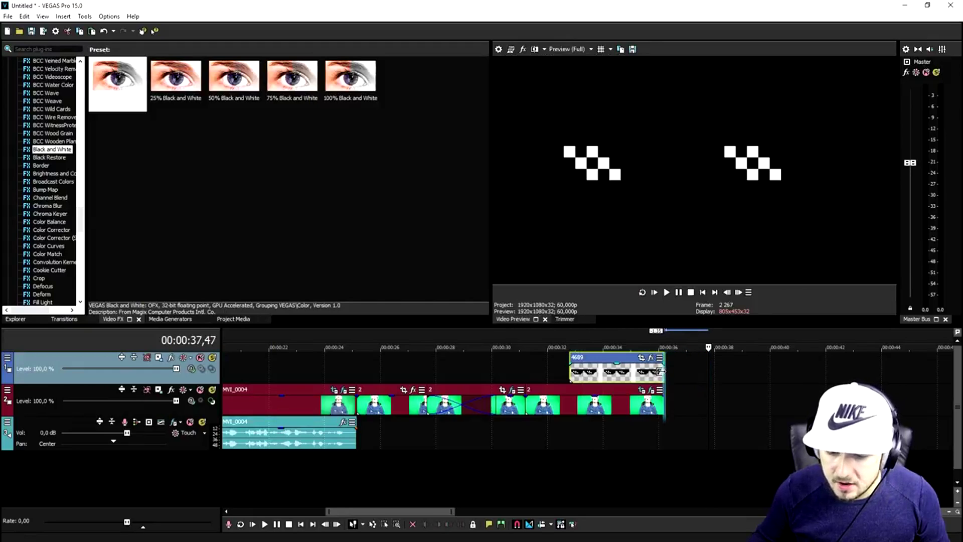
Use Pan/Crop to shrink the sunglasses with a frame of about 2777.5 by 1851.6 and place them over the eyes, centred at about 397.1, 740.2
{"action": "left_click", "coordinate": [605, 376]}
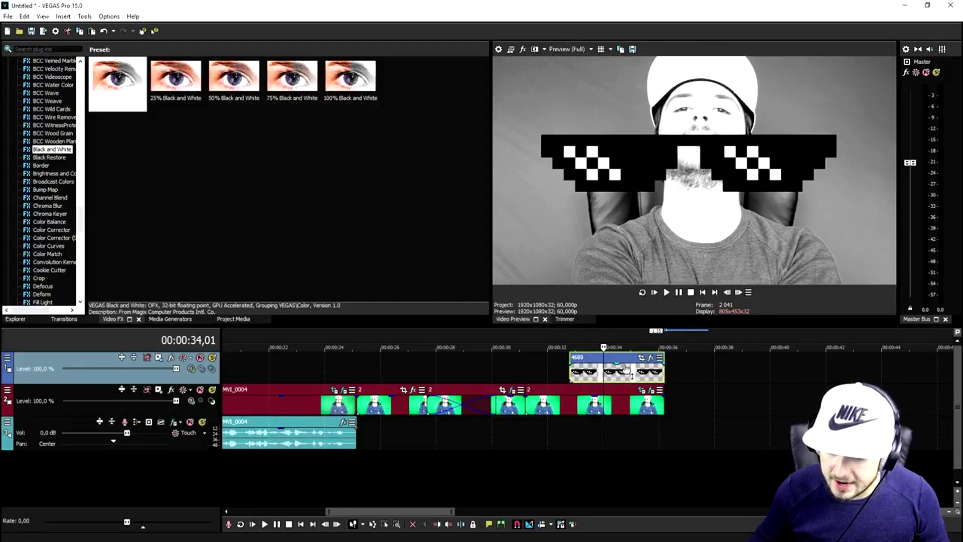
{"action": "left_click", "coordinate": [650, 357]}
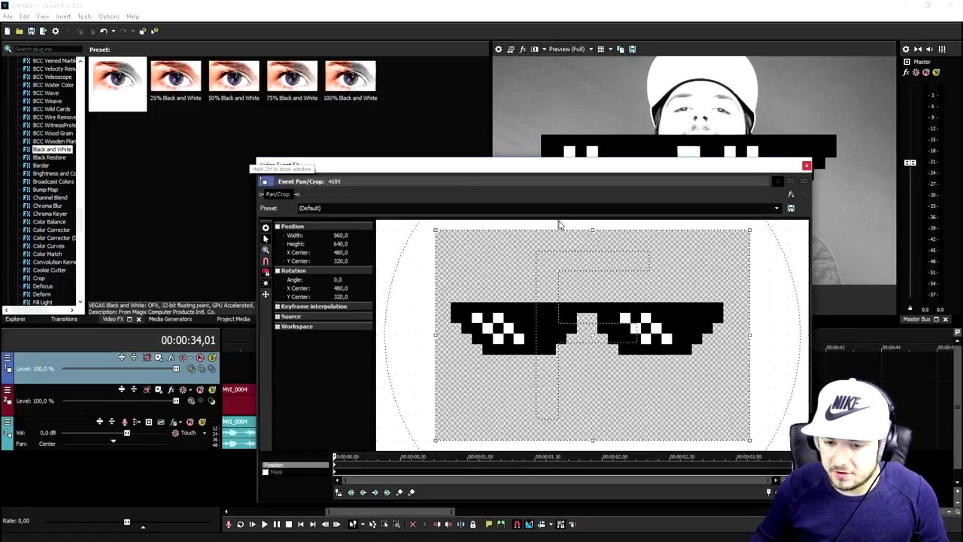
{"action": "left_click_drag", "start_coordinate": [495, 169], "coordinate": [539, 286]}
{"action": "left_click_drag", "start_coordinate": [722, 386], "coordinate": [705, 393]}
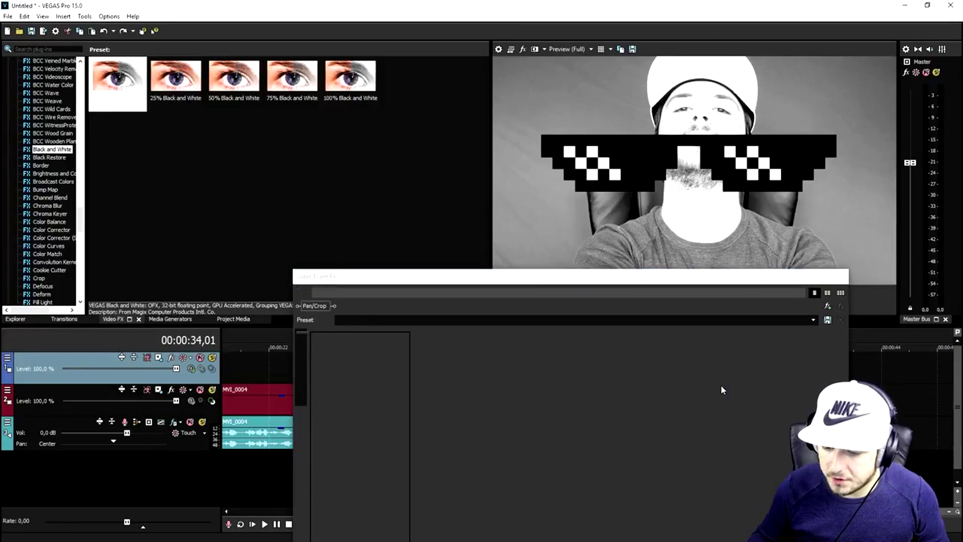
{"action": "left_click_drag", "start_coordinate": [821, 345], "coordinate": [763, 366]}
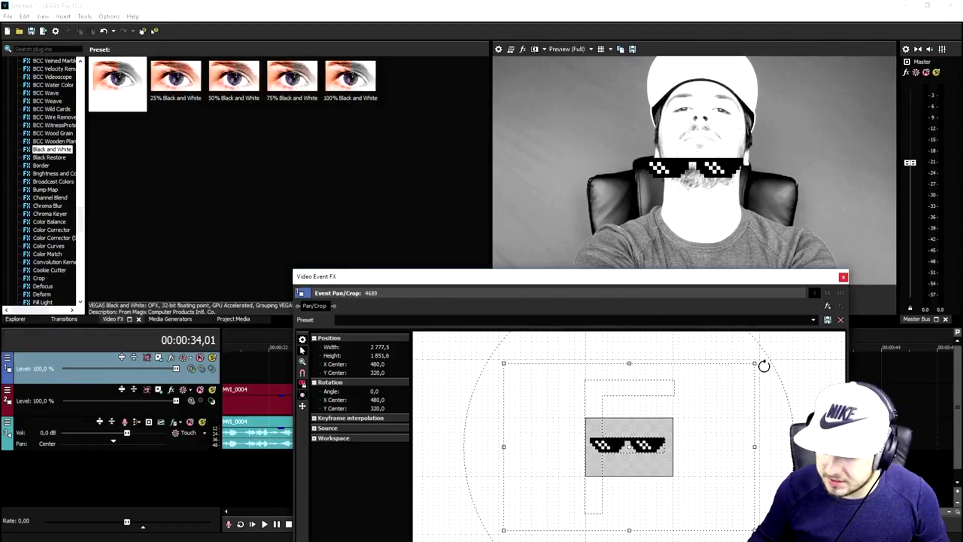
{"action": "left_click_drag", "start_coordinate": [665, 391], "coordinate": [649, 457]}
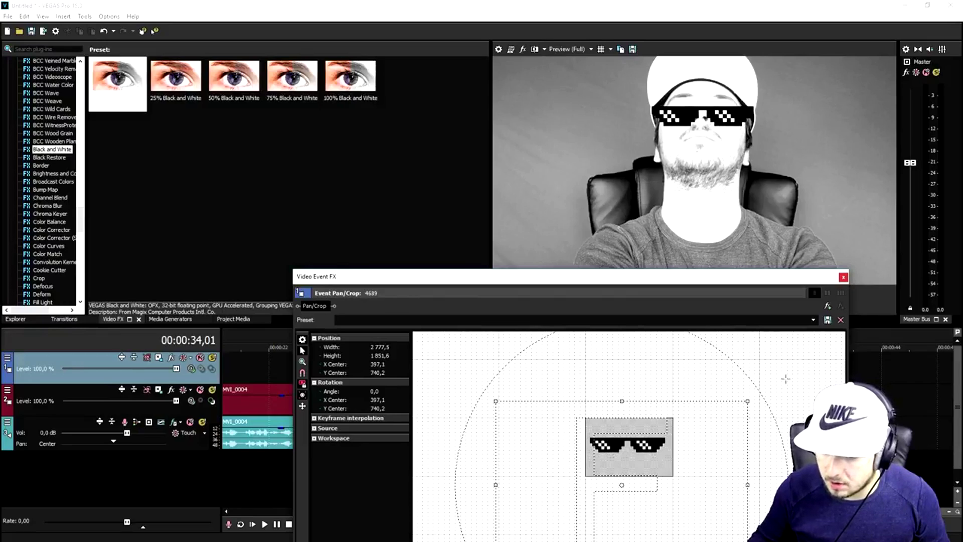
Resize the sunglasses' Pan/Crop frame to about 3258.5 by 2172.3, centred at 397.1, 867.4, and keyframe it about 00:00:00,43 into the event
{"action": "left_click_drag", "start_coordinate": [747, 401], "coordinate": [769, 386]}
{"action": "left_click_drag", "start_coordinate": [712, 407], "coordinate": [703, 421]}
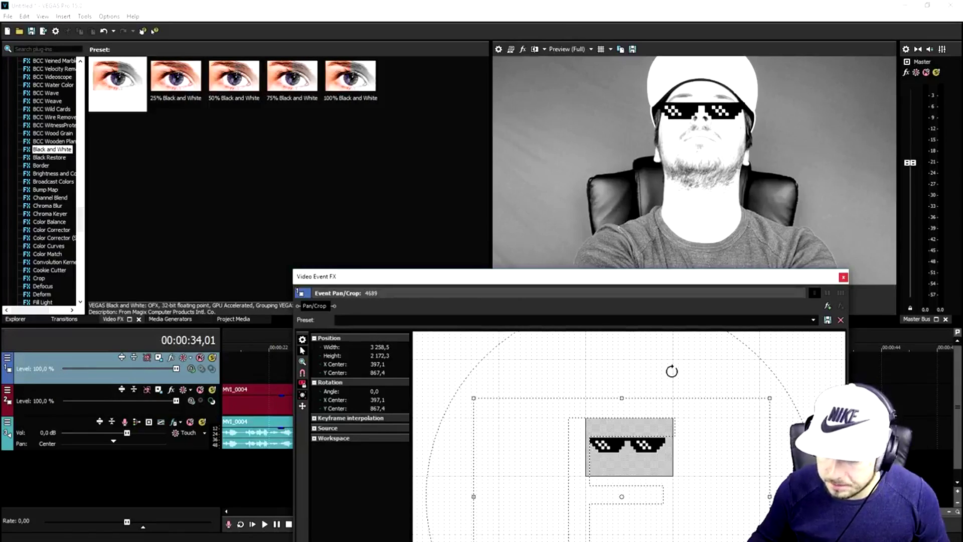
{"action": "left_click_drag", "start_coordinate": [604, 277], "coordinate": [476, 89]}
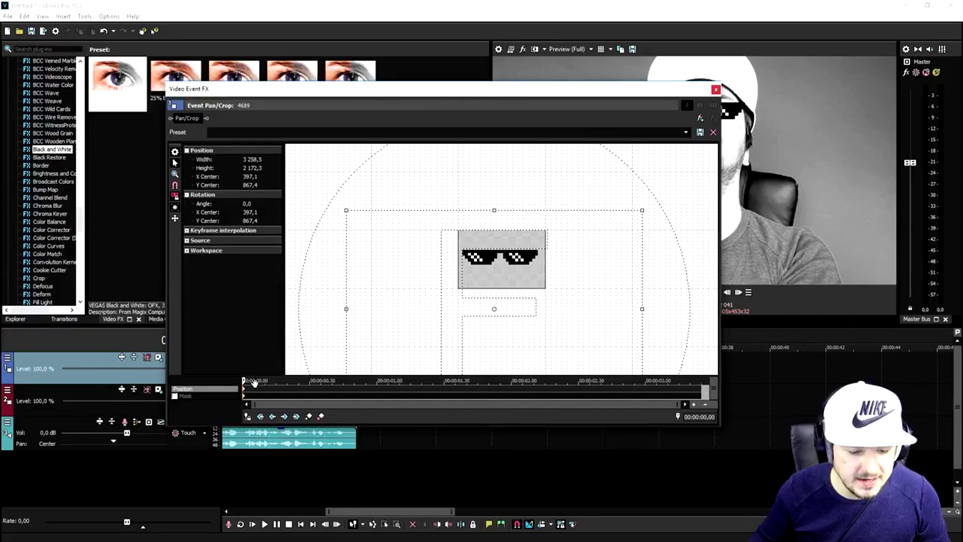
{"action": "left_click_drag", "start_coordinate": [250, 394], "coordinate": [338, 391]}
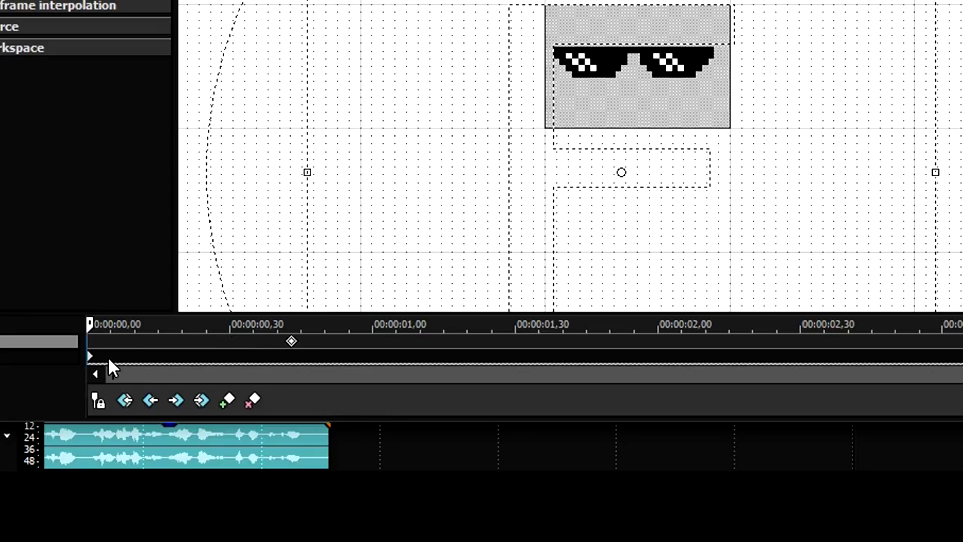
At the sunglasses' first keyframe, restrict movement to vertical and place them above the visible picture so they drop in
{"action": "left_click_drag", "start_coordinate": [475, 0], "coordinate": [842, 131]}
{"action": "left_click_drag", "start_coordinate": [560, 289], "coordinate": [567, 302]}
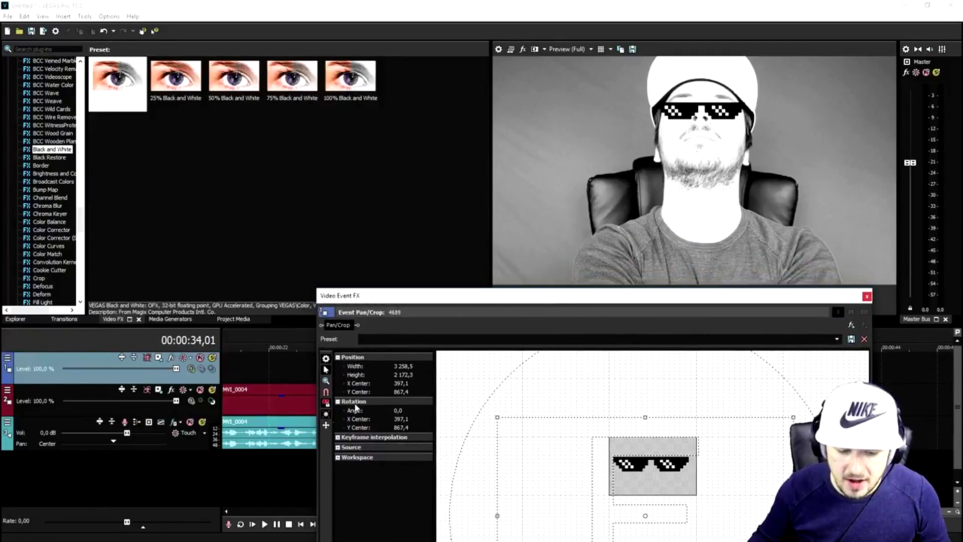
{"action": "left_click", "coordinate": [326, 425]}
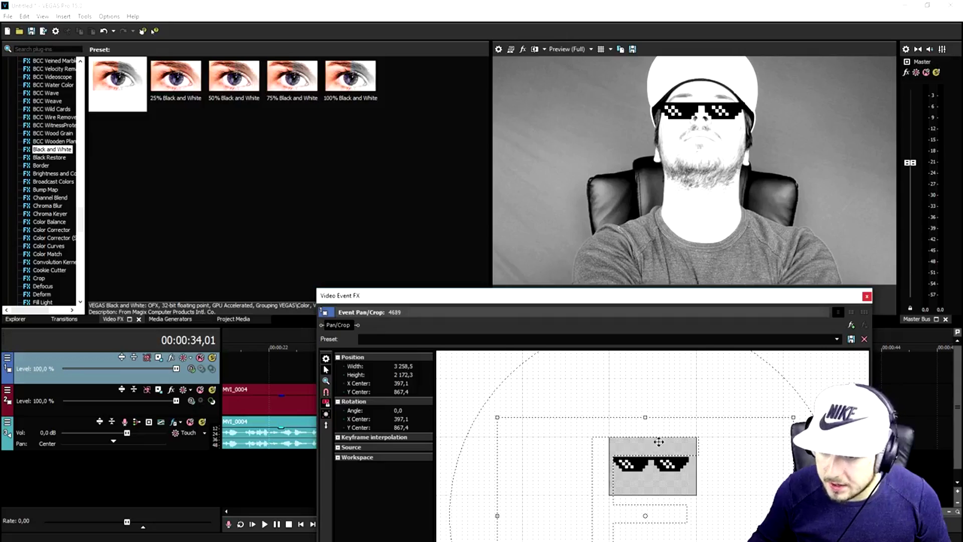
{"action": "left_click_drag", "start_coordinate": [657, 442], "coordinate": [663, 521]}
{"action": "left_click_drag", "start_coordinate": [610, 301], "coordinate": [610, 457]}
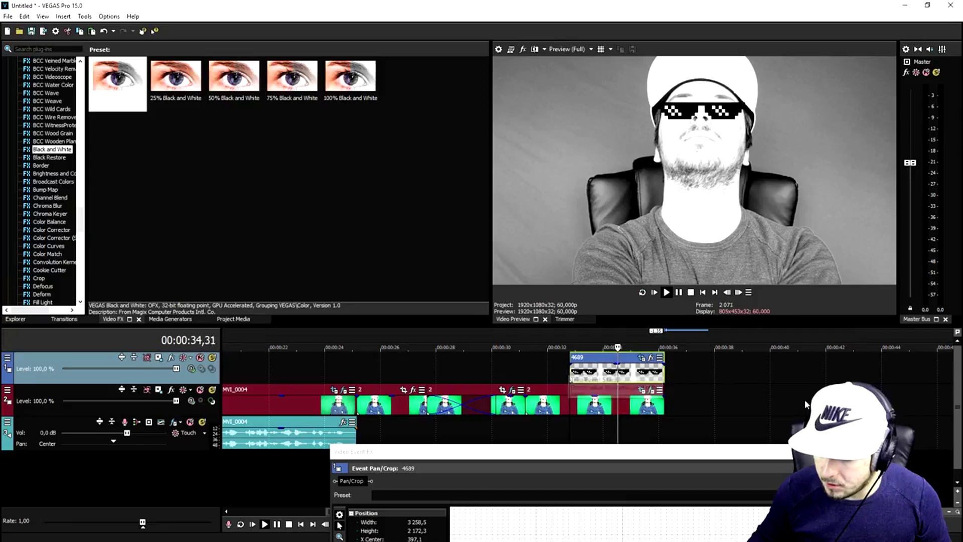
Preview the sunglasses dropping onto the face, starting from just before their event
{"action": "key", "text": "space"}
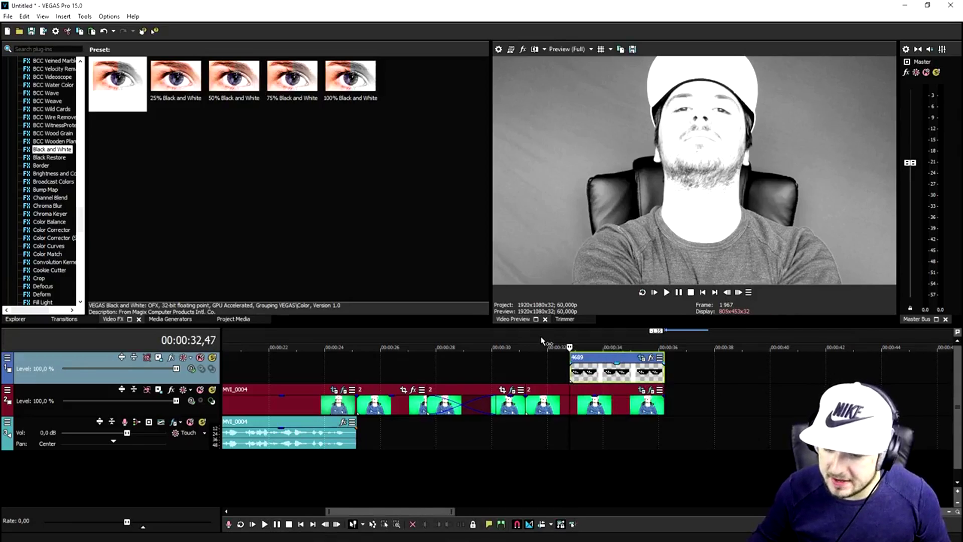
{"action": "left_click", "coordinate": [541, 340]}
{"action": "scroll", "coordinate": [541, 340], "scroll_direction": "up", "scroll_amount": 2}
{"action": "key", "text": "space"}
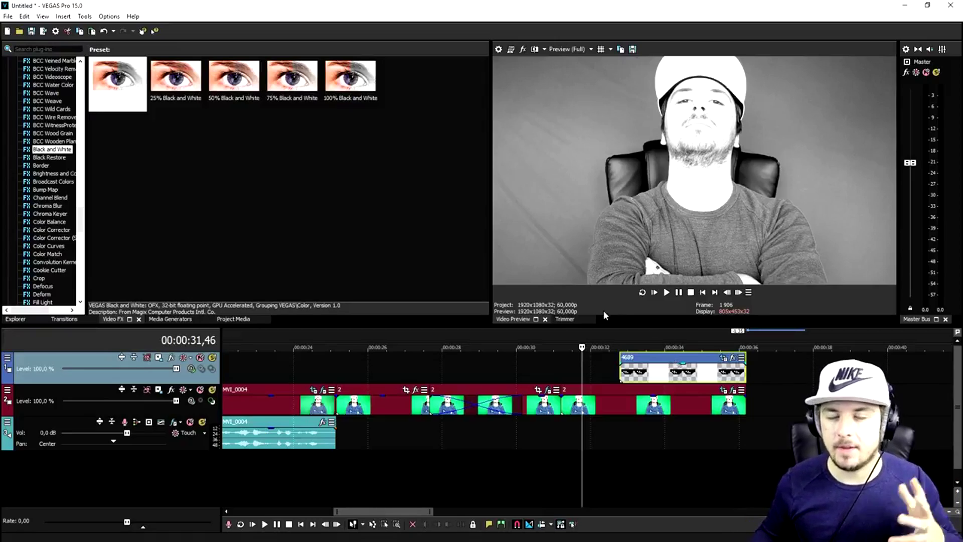
Insert a video track above the sunglasses, add the joint image gozluk-png-i-hizliresimm-blegld-0, and trim it to end with the sunglasses event
{"action": "right_click", "coordinate": [608, 361]}
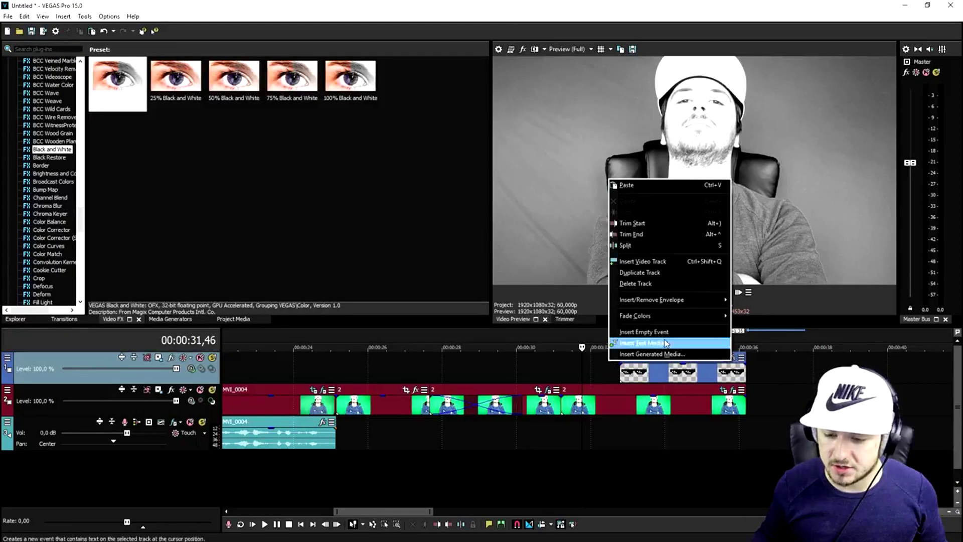
{"action": "left_click", "coordinate": [678, 261]}
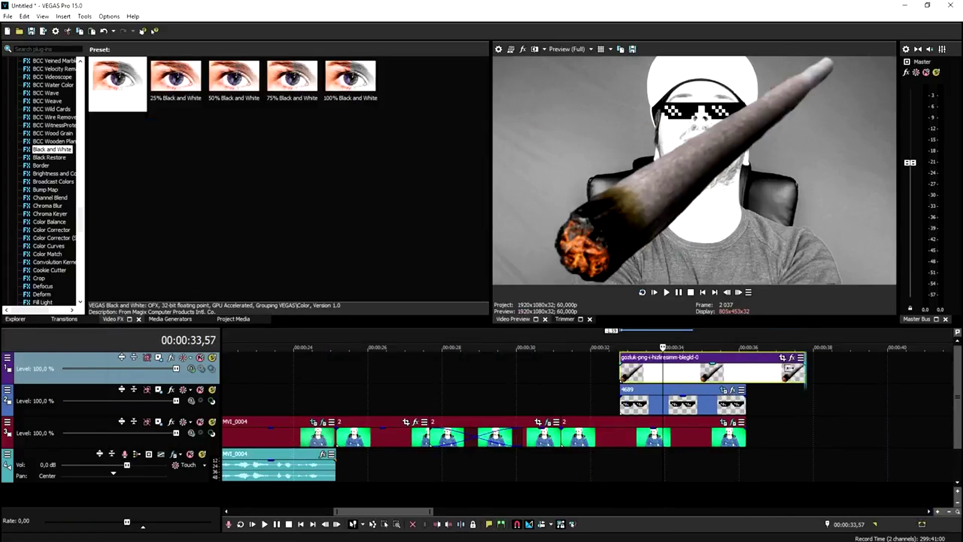
{"action": "left_click_drag", "start_coordinate": [683, 365], "coordinate": [848, 331]}
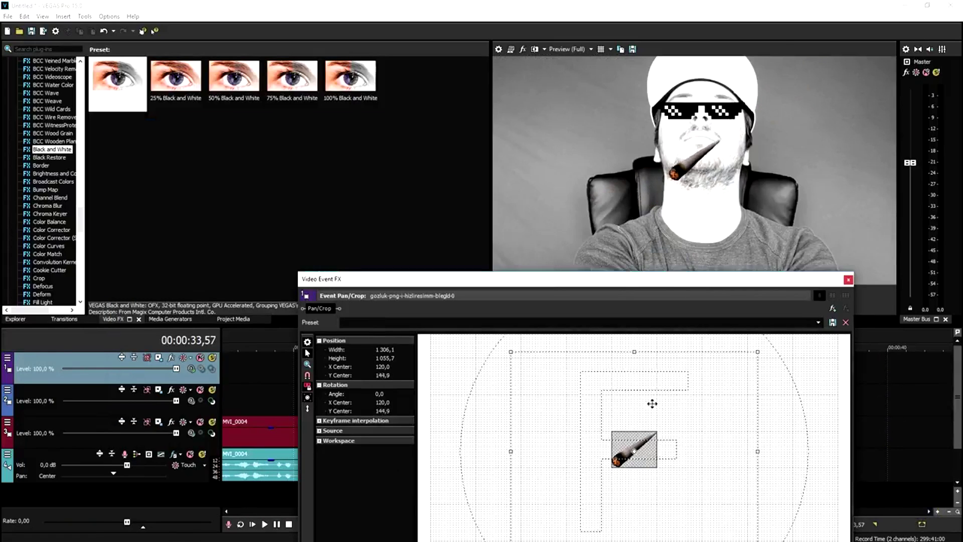
Frame the joint at about 1560.5 by 1261.4 on the mouth, centred at 219.0, 184.9, and slide it in horizontally from X center 1200.0
{"action": "left_click_drag", "start_coordinate": [633, 435], "coordinate": [646, 445]}
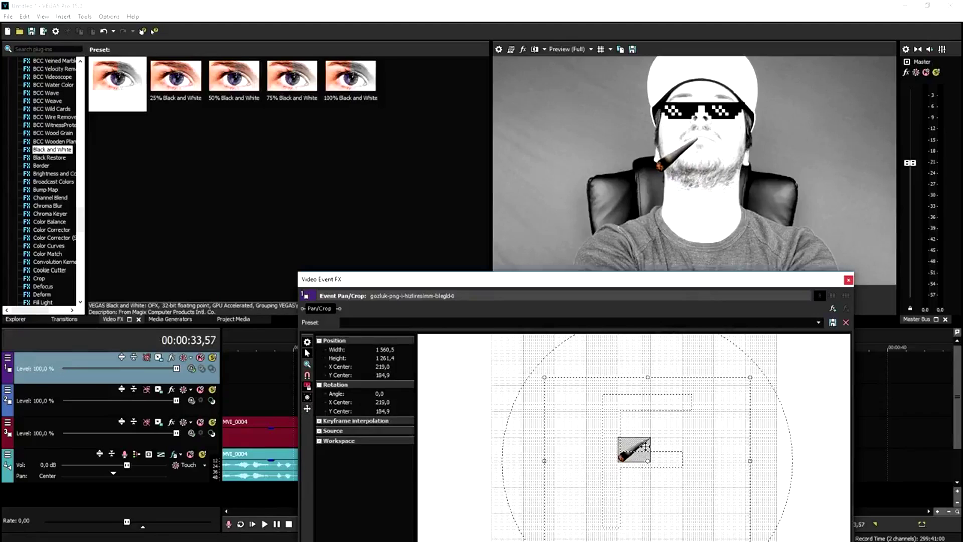
{"action": "left_click_drag", "start_coordinate": [455, 280], "coordinate": [201, 61]}
{"action": "scroll", "coordinate": [486, 233], "scroll_direction": "down", "scroll_amount": 3}
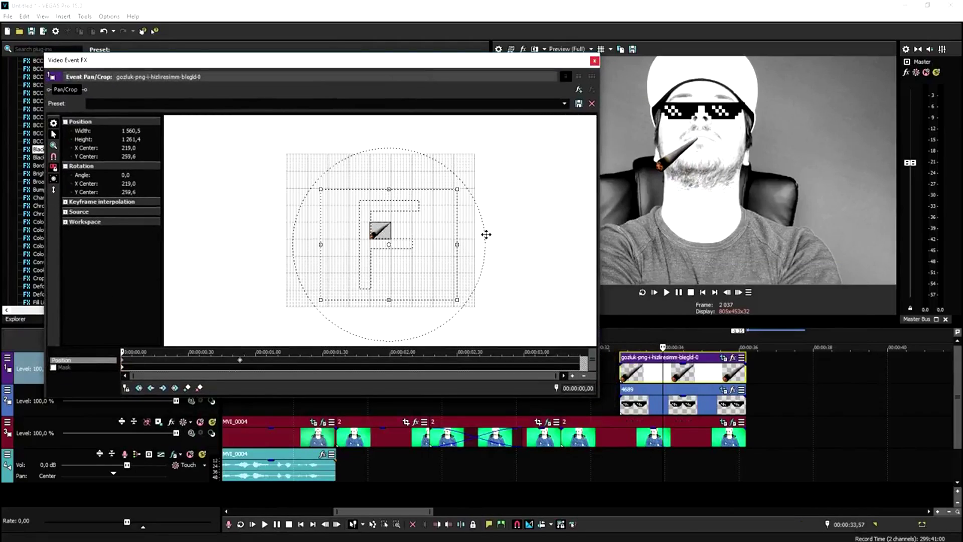
{"action": "key", "text": "space"}
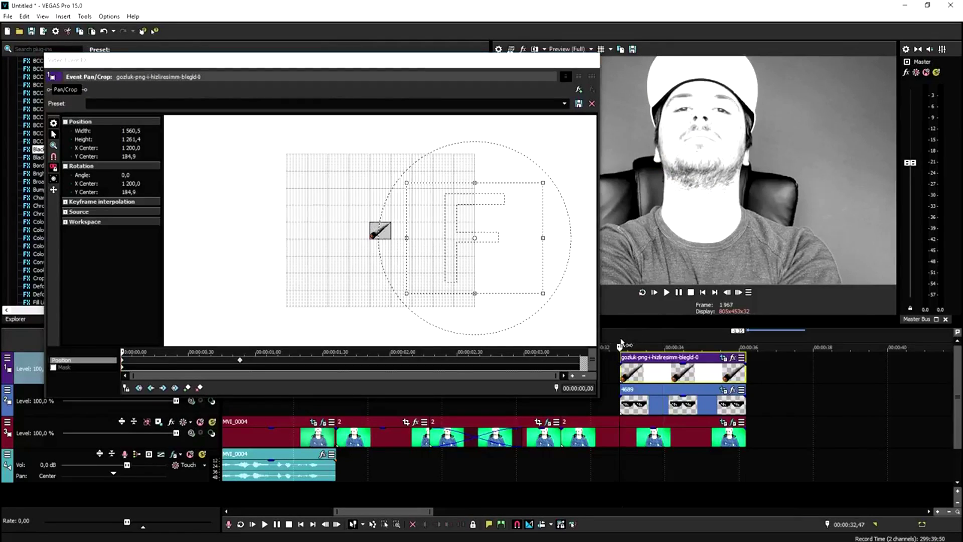
{"action": "left_click", "coordinate": [594, 60]}
Preview the joint and sunglasses moving onto the face from before the start of their events
{"action": "key", "text": "space"}
{"action": "left_click", "coordinate": [577, 335]}
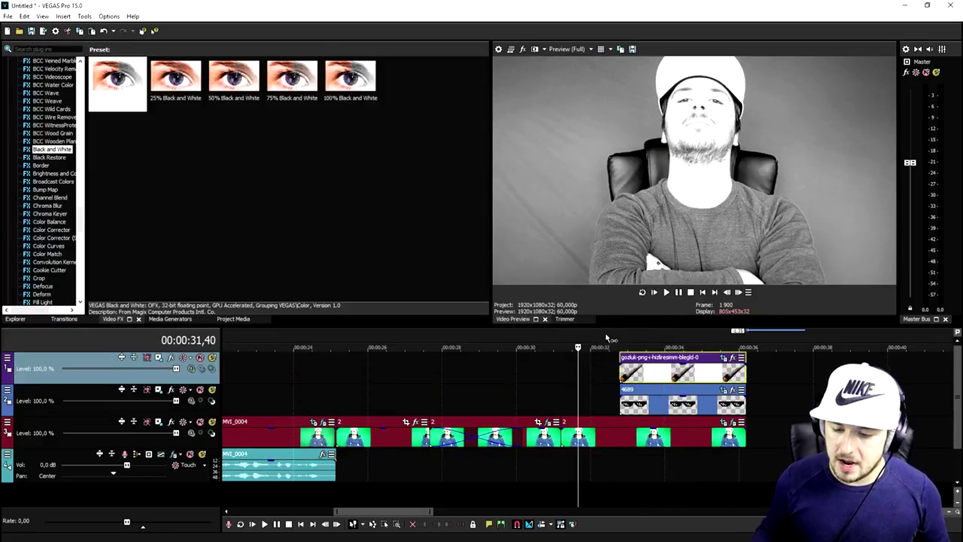
{"action": "left_click", "coordinate": [620, 342]}
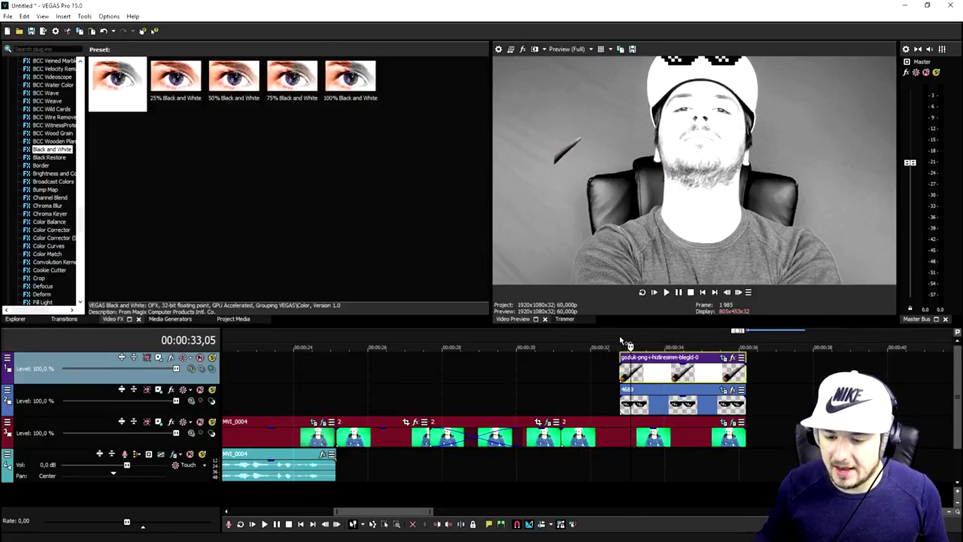
{"action": "left_click", "coordinate": [619, 337]}
{"action": "left_click", "coordinate": [598, 341]}
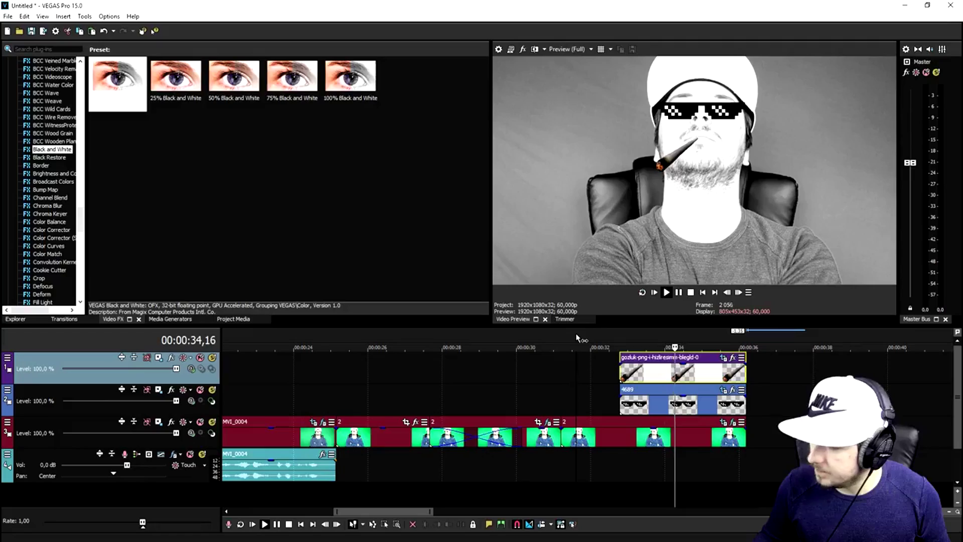
{"action": "left_click", "coordinate": [576, 335]}
Insert another video track on top and add the Thug Life image at the start of the joint event, 00:00:32,47
{"action": "left_click", "coordinate": [621, 372]}
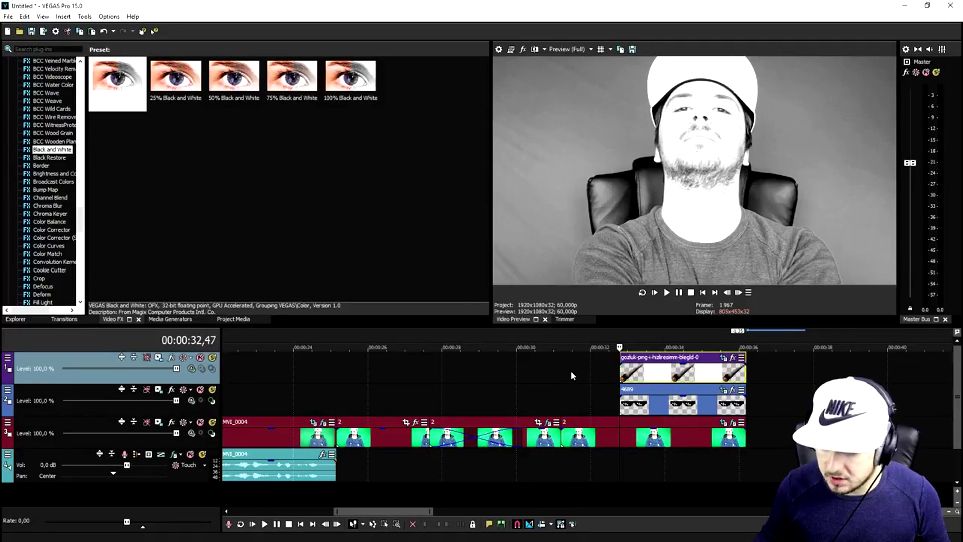
{"action": "right_click", "coordinate": [599, 367]}
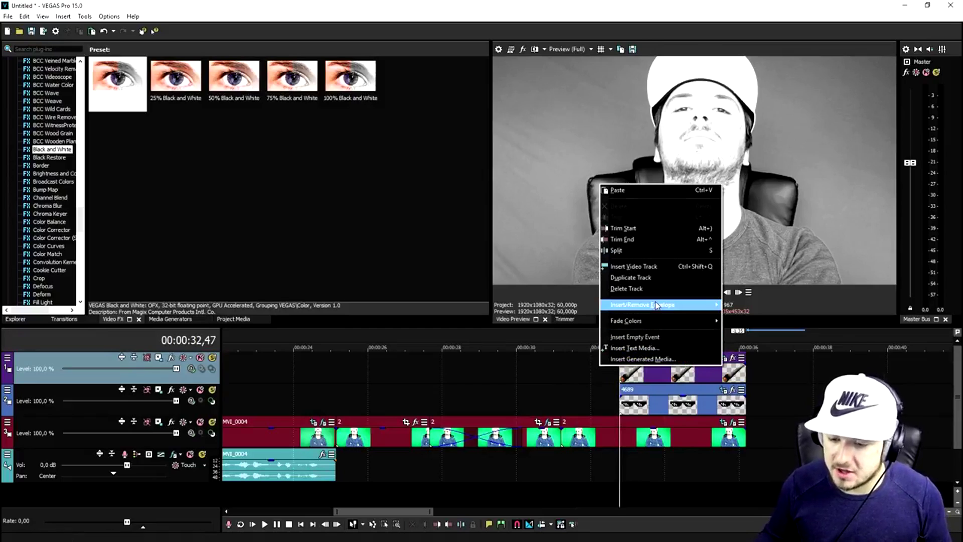
{"action": "left_click", "coordinate": [647, 266]}
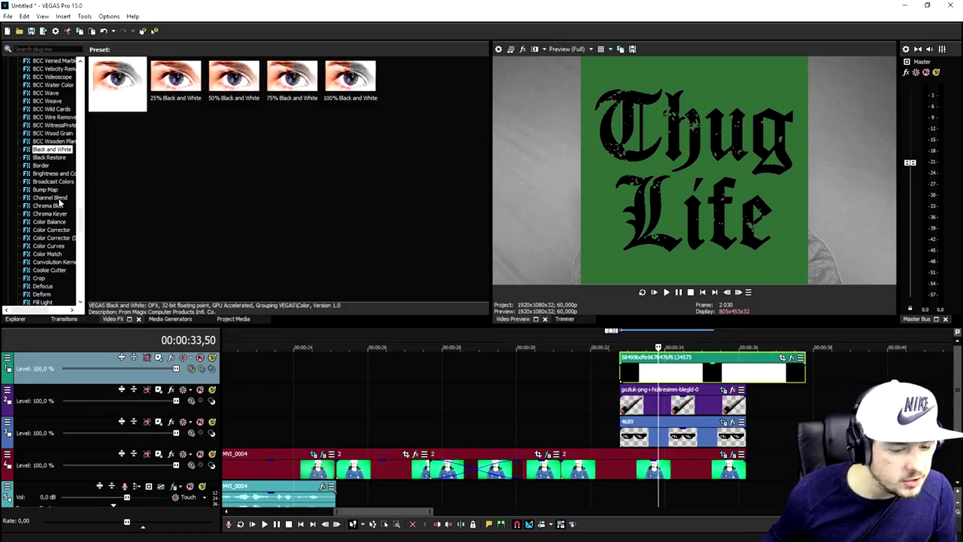
Apply Chroma Keyer to the Thug Life image, sampling its green background (127; 0,37; 0,44) and setting the high threshold to about 0,184
{"action": "left_click", "coordinate": [60, 213]}
{"action": "left_click_drag", "start_coordinate": [120, 80], "coordinate": [665, 373]}
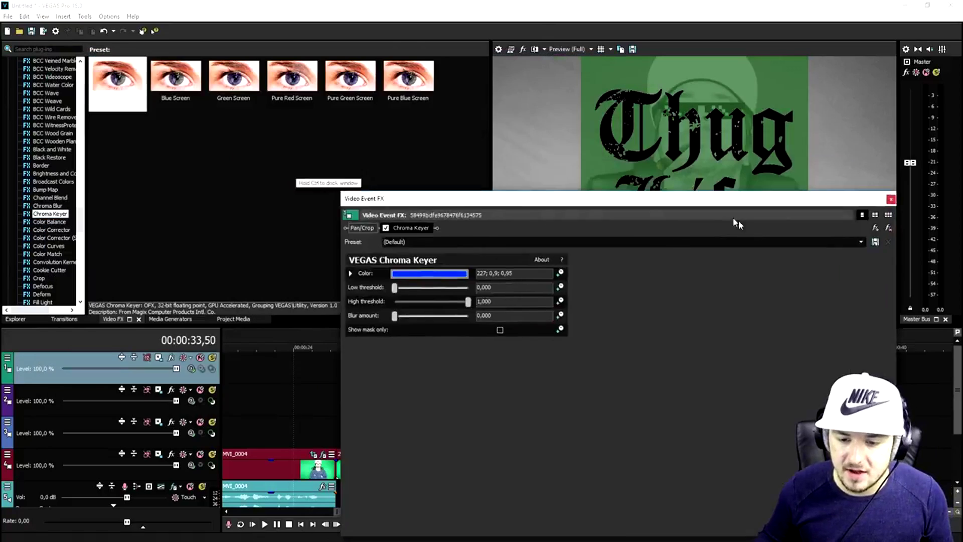
{"action": "left_click", "coordinate": [451, 264]}
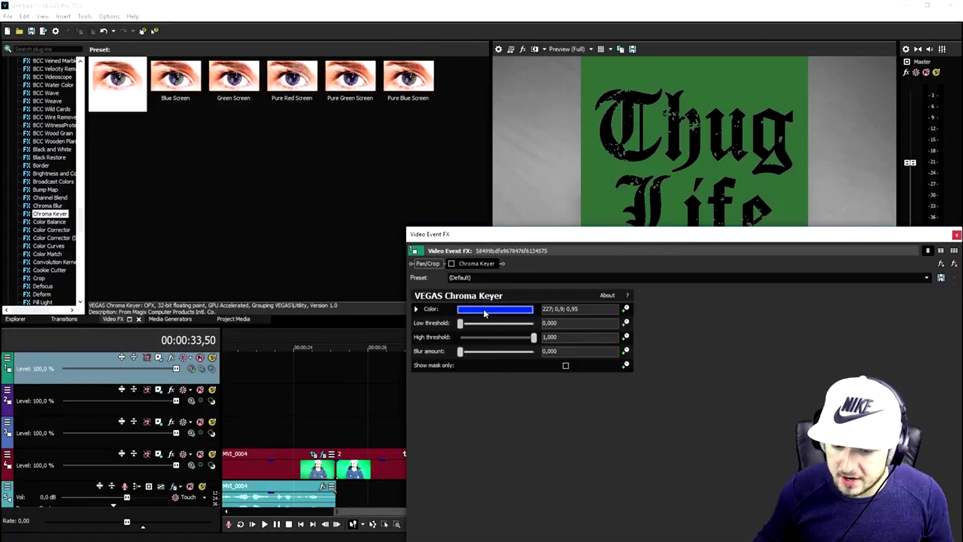
{"action": "left_click", "coordinate": [483, 308]}
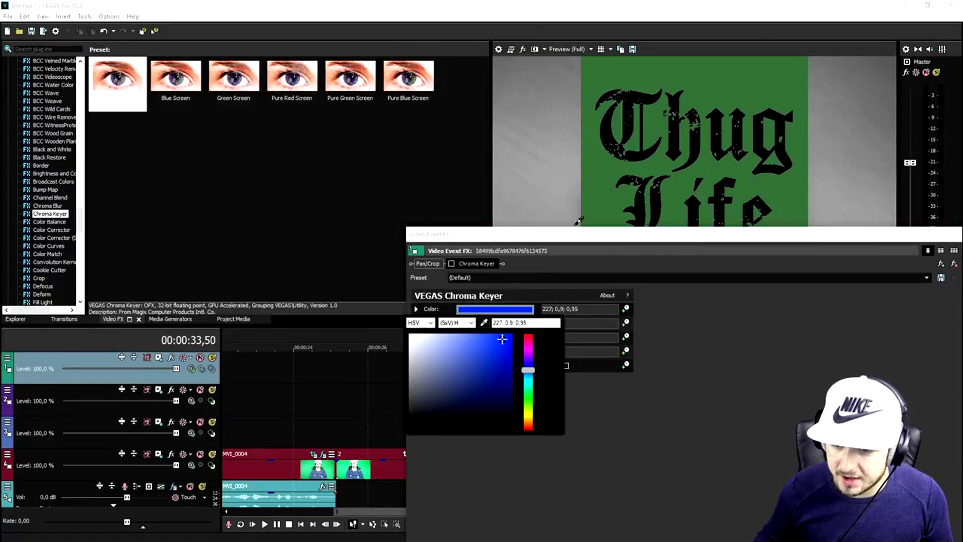
{"action": "left_click", "coordinate": [682, 75]}
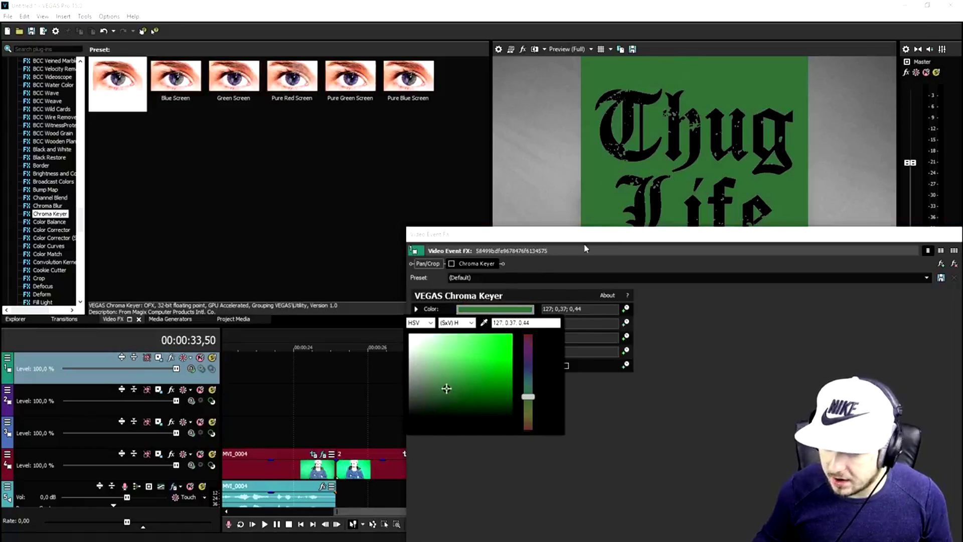
{"action": "left_click", "coordinate": [584, 247]}
{"action": "left_click_drag", "start_coordinate": [534, 338], "coordinate": [489, 337]}
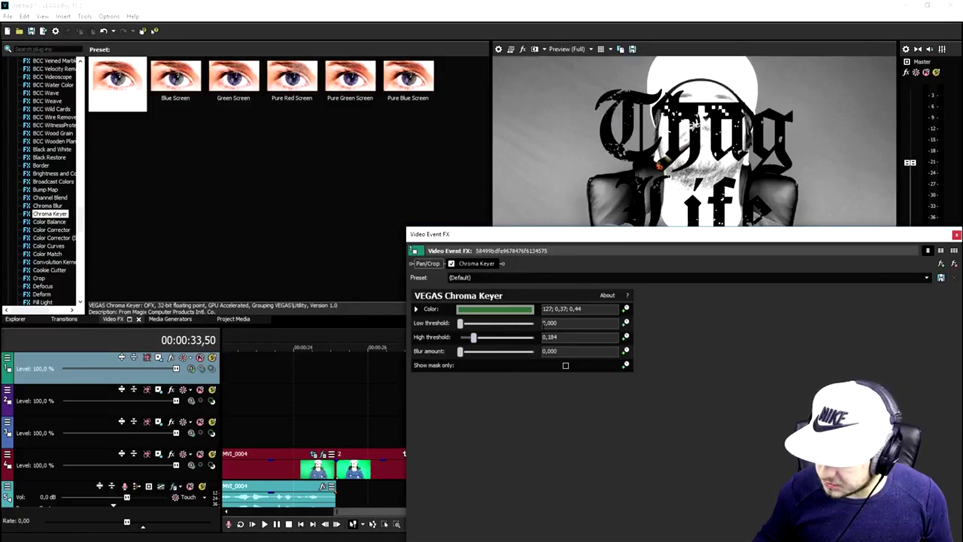
{"action": "left_click_drag", "start_coordinate": [802, 241], "coordinate": [507, 280]}
{"action": "left_click", "coordinate": [666, 273]}
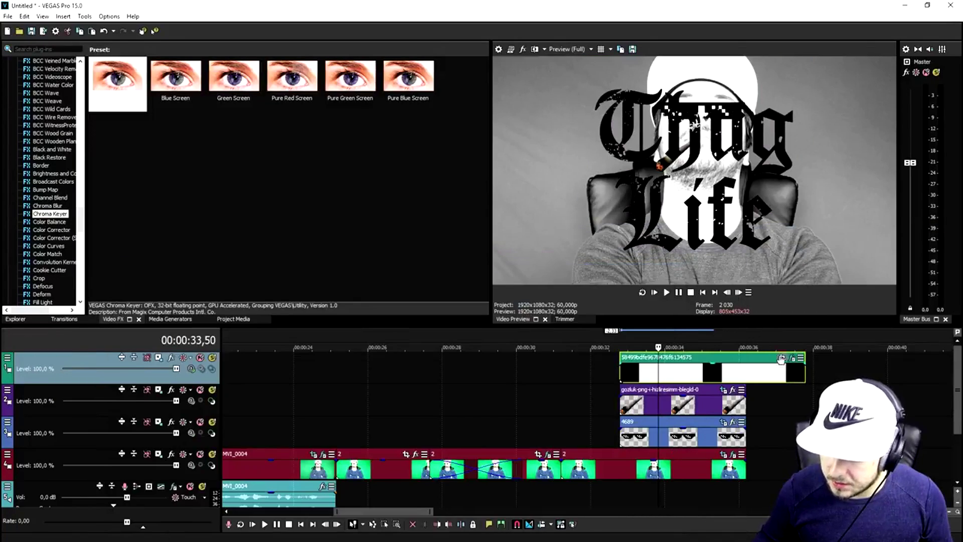
Trim the Thug Life event to end with the joint, and use Track Motion to shrink the text into the picture's upper-left corner
{"action": "left_click_drag", "start_coordinate": [805, 371], "coordinate": [746, 369]}
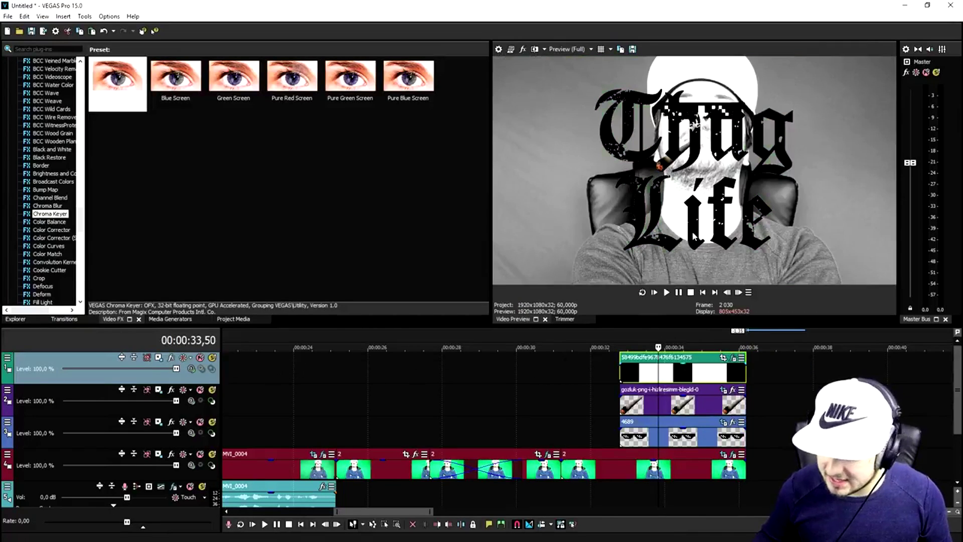
{"action": "left_click", "coordinate": [158, 357]}
{"action": "left_click_drag", "start_coordinate": [552, 106], "coordinate": [623, 289]}
{"action": "left_click_drag", "start_coordinate": [704, 373], "coordinate": [600, 378]}
{"action": "left_click", "coordinate": [855, 280]}
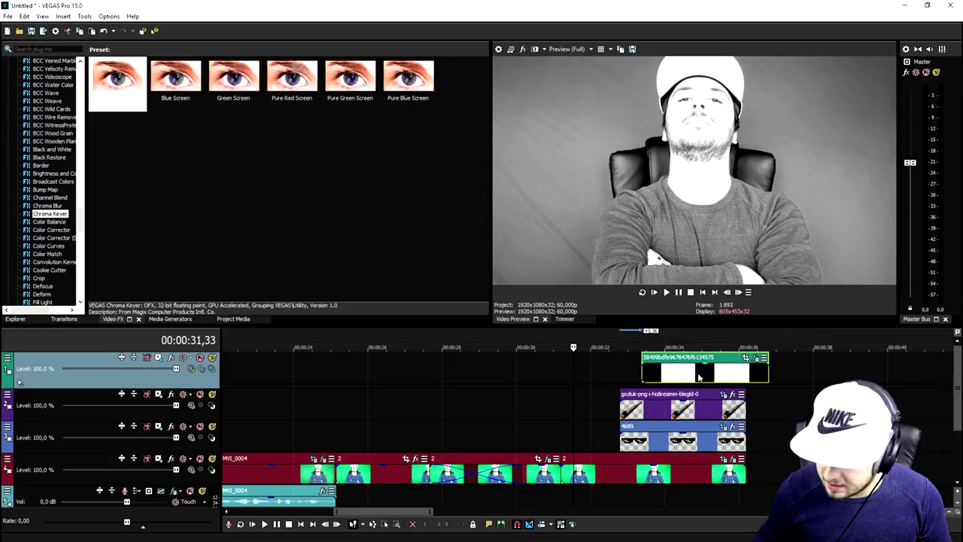
Move the Thug Life event to start at about 00:00:33,40 and trim its end to match the events below
{"action": "left_click_drag", "start_coordinate": [699, 377], "coordinate": [710, 377]}
{"action": "left_click_drag", "start_coordinate": [779, 370], "coordinate": [746, 370]}
{"action": "left_click", "coordinate": [592, 332]}
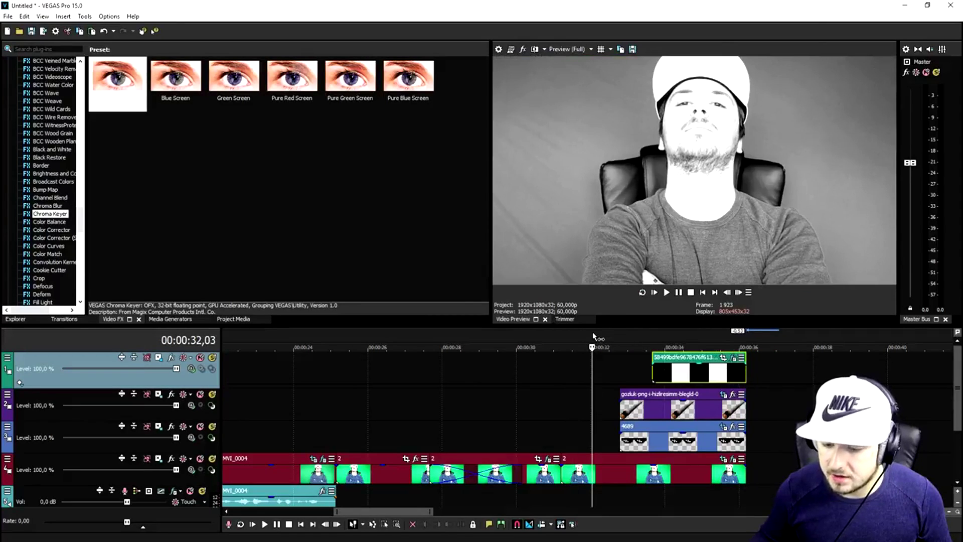
{"action": "left_click", "coordinate": [601, 332]}
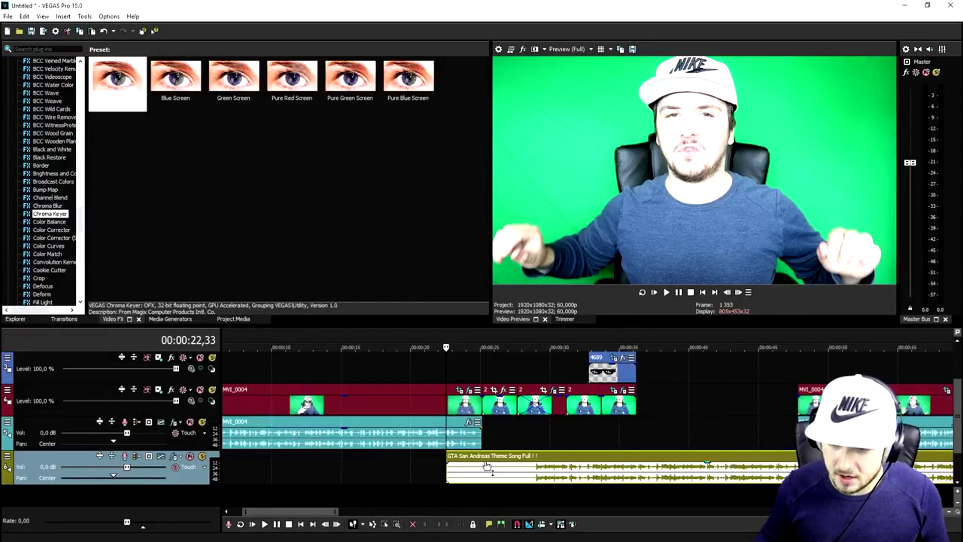
Position the playhead at the end of the first MVI_0004 audio clip, 00:00:25,09, to align the GTA San Andreas Theme Song
{"action": "left_click", "coordinate": [471, 343]}
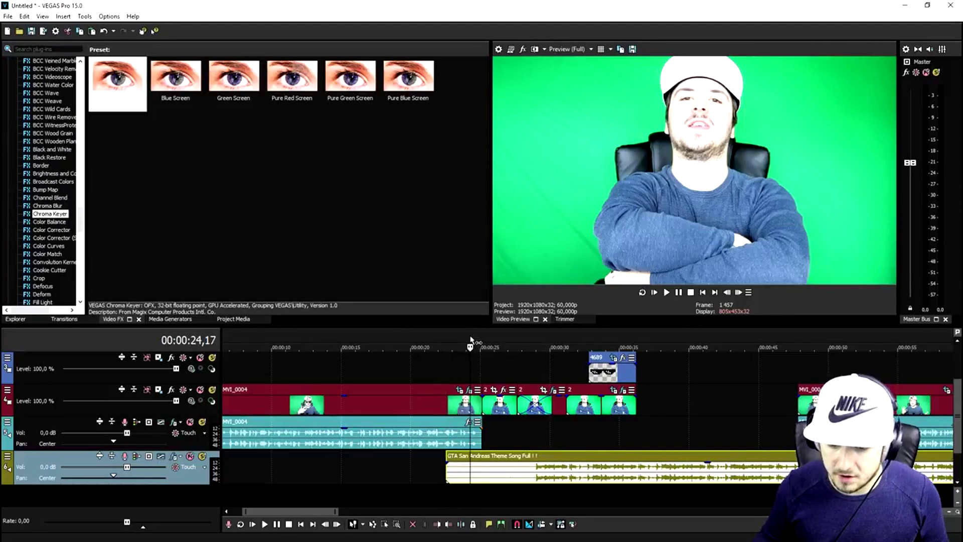
{"action": "left_click", "coordinate": [480, 341]}
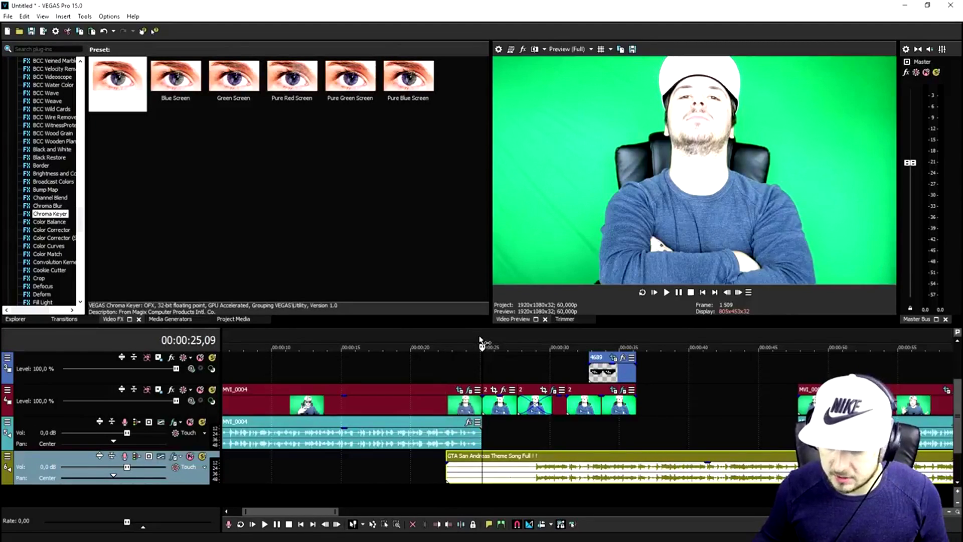
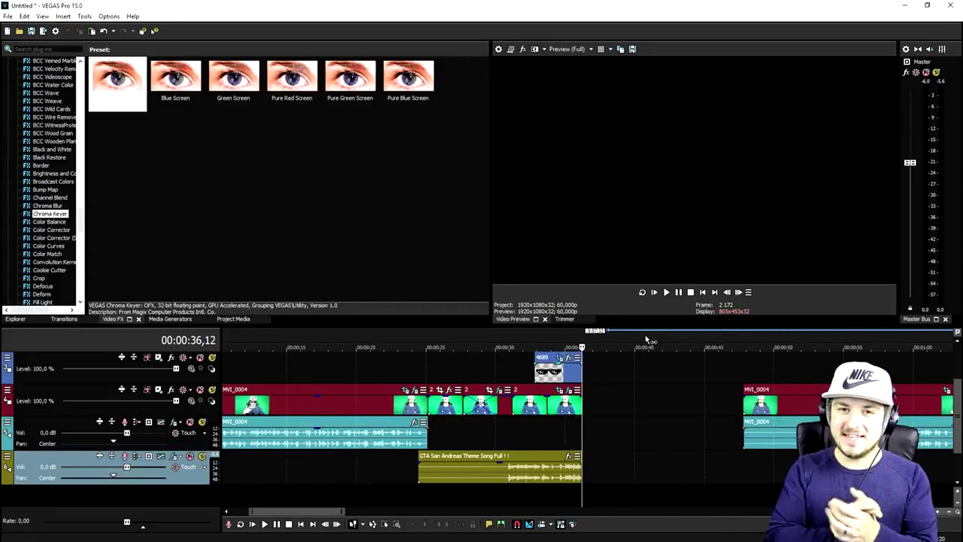
Move the remaining MVI_0004 clip with its audio directly after the last black-and-white still, closing the gap
{"action": "left_click", "coordinate": [784, 393]}
{"action": "scroll", "coordinate": [784, 401], "scroll_direction": "up", "scroll_amount": 10}
{"action": "left_click", "coordinate": [544, 440]}
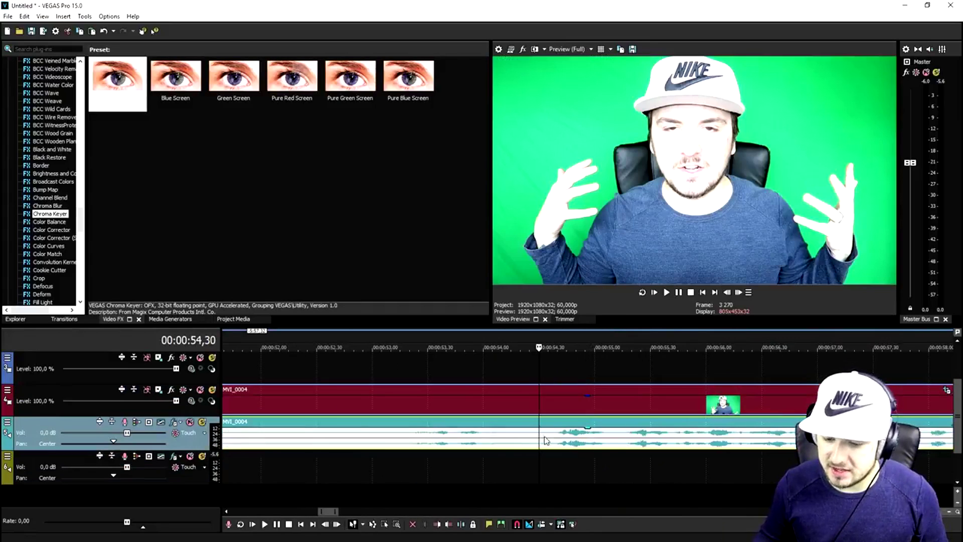
{"action": "scroll", "coordinate": [545, 436], "scroll_direction": "down", "scroll_amount": 10}
{"action": "left_click", "coordinate": [563, 407]}
{"action": "left_click_drag", "start_coordinate": [563, 407], "coordinate": [473, 410]}
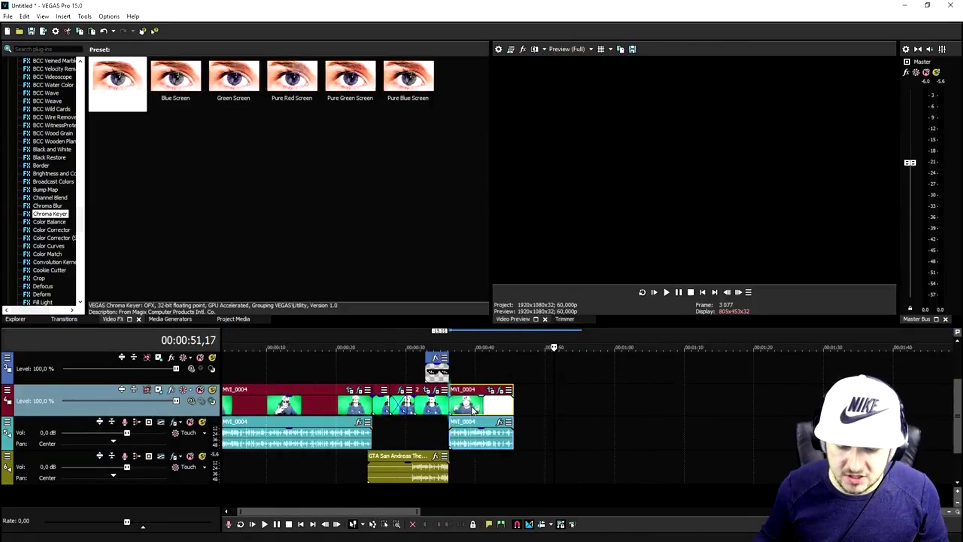
Preview the finished thug life sequence with its music, from the talking clip through the freeze frame
{"action": "left_click", "coordinate": [444, 346]}
{"action": "scroll", "coordinate": [519, 337], "scroll_direction": "up", "scroll_amount": 4}
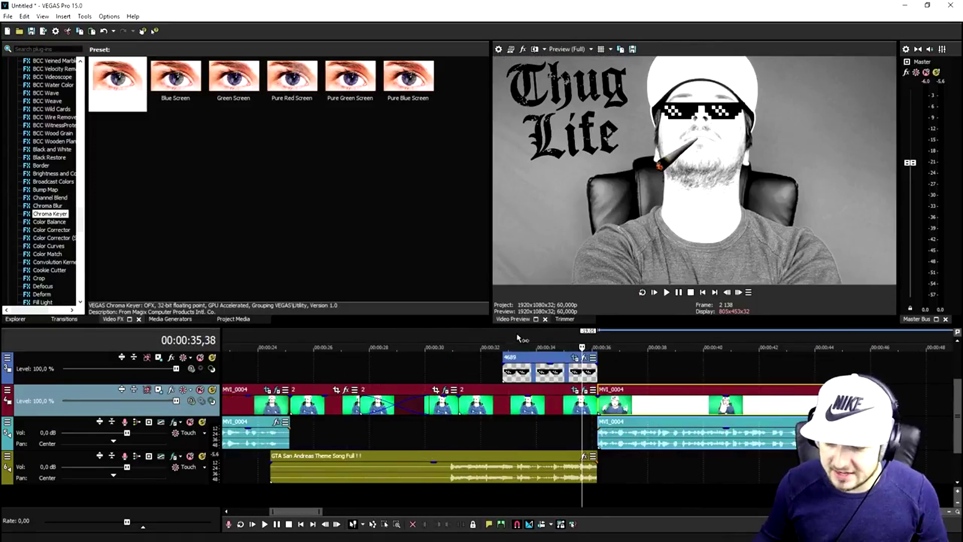
{"action": "scroll", "coordinate": [519, 337], "scroll_direction": "up", "scroll_amount": 3}
{"action": "scroll", "coordinate": [519, 336], "scroll_direction": "down", "scroll_amount": 4}
{"action": "scroll", "coordinate": [522, 341], "scroll_direction": "up", "scroll_amount": 2}
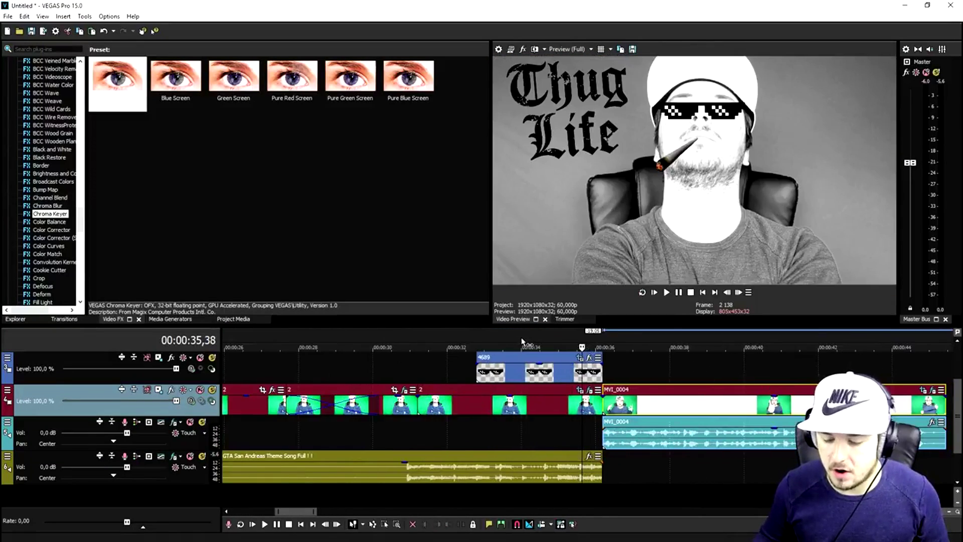
{"action": "scroll", "coordinate": [530, 327], "scroll_direction": "down", "scroll_amount": 2}
{"action": "left_click", "coordinate": [242, 331]}
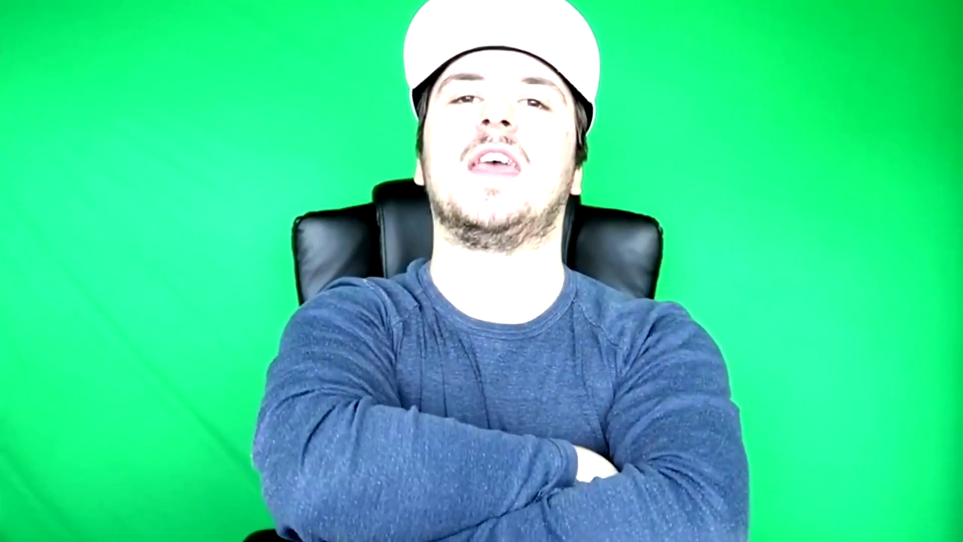